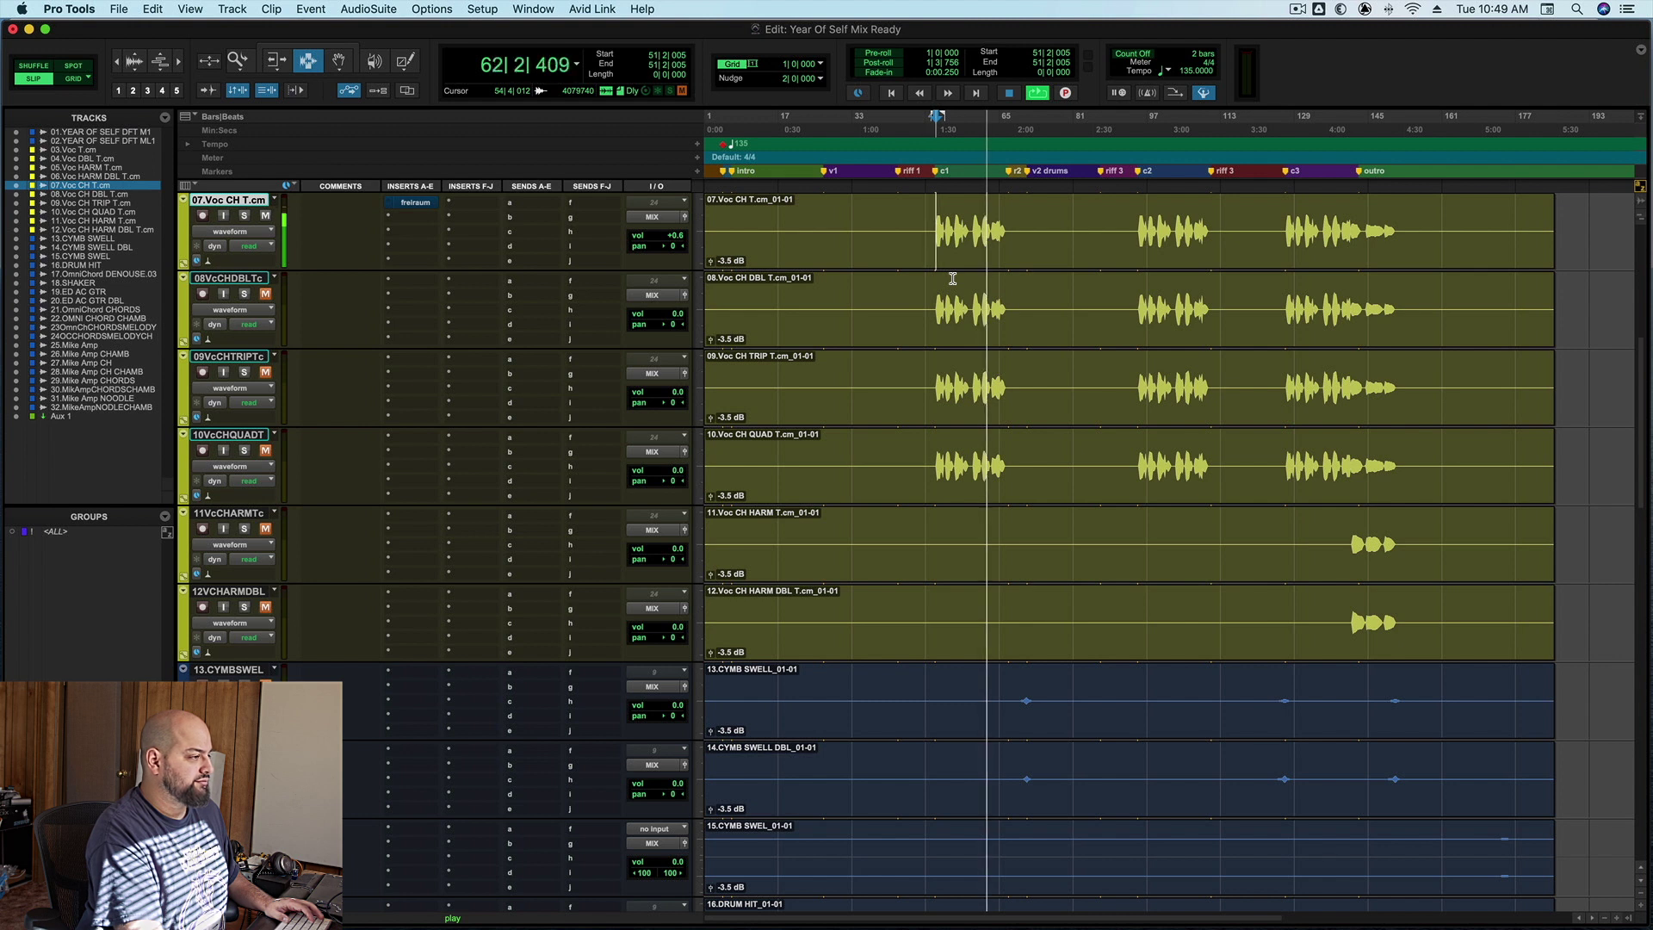
Audition the first chorus by playing from its start on the 09.Voc CH TRIP T.cm track, and stop playback.
key(space)
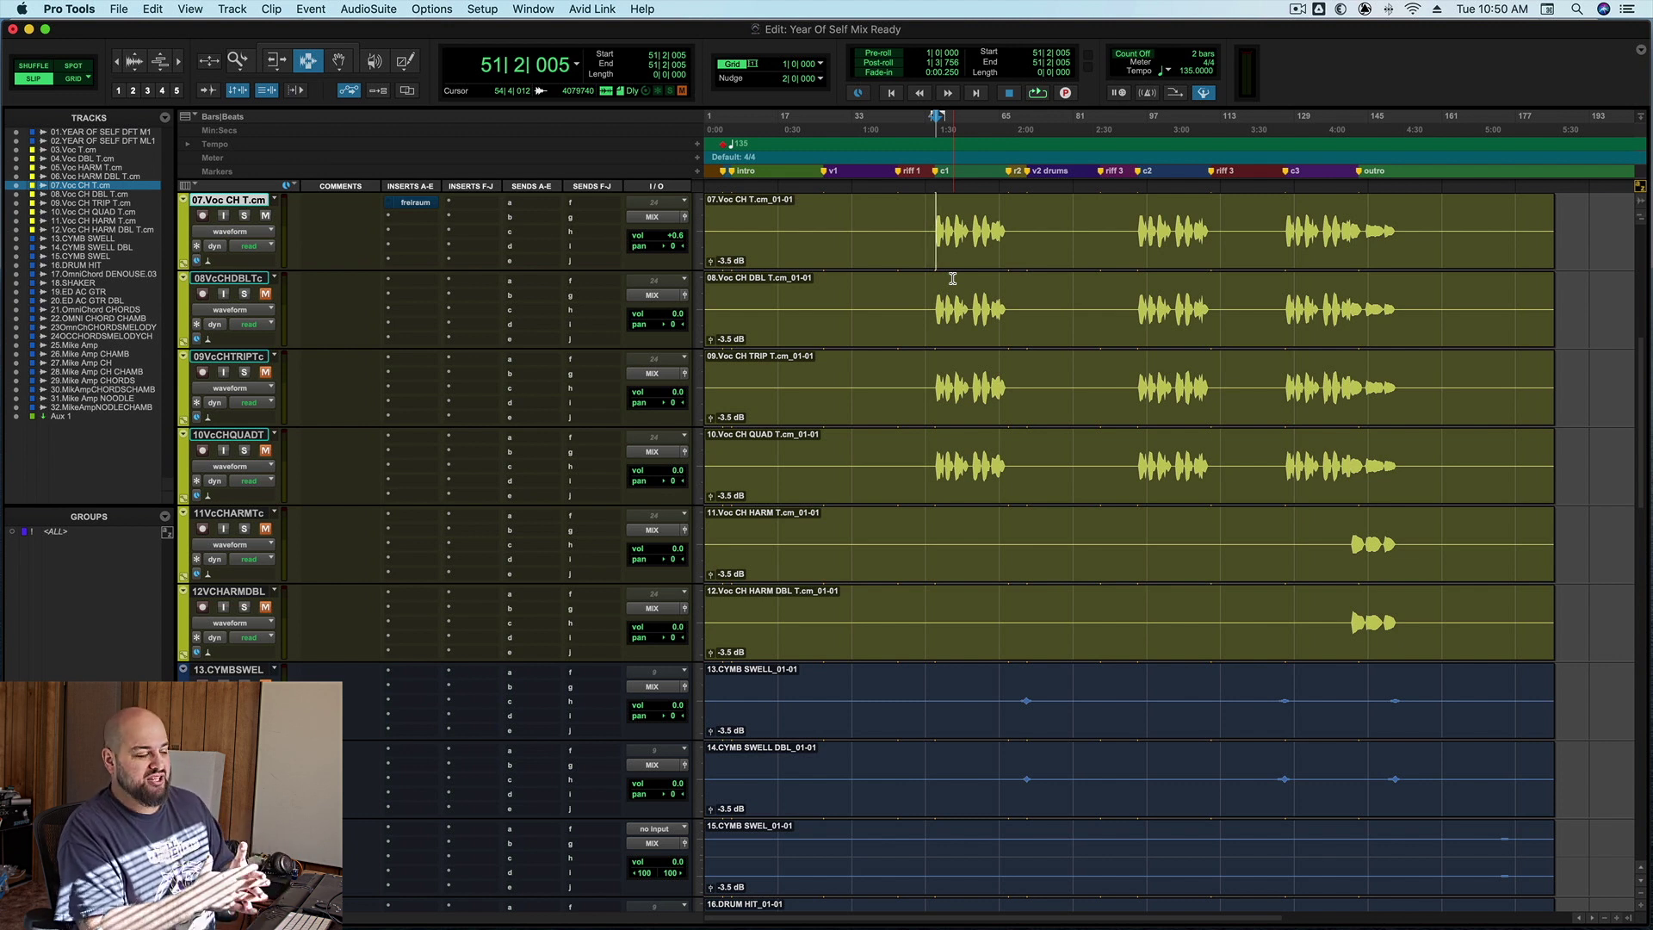
key(super+bracketright)
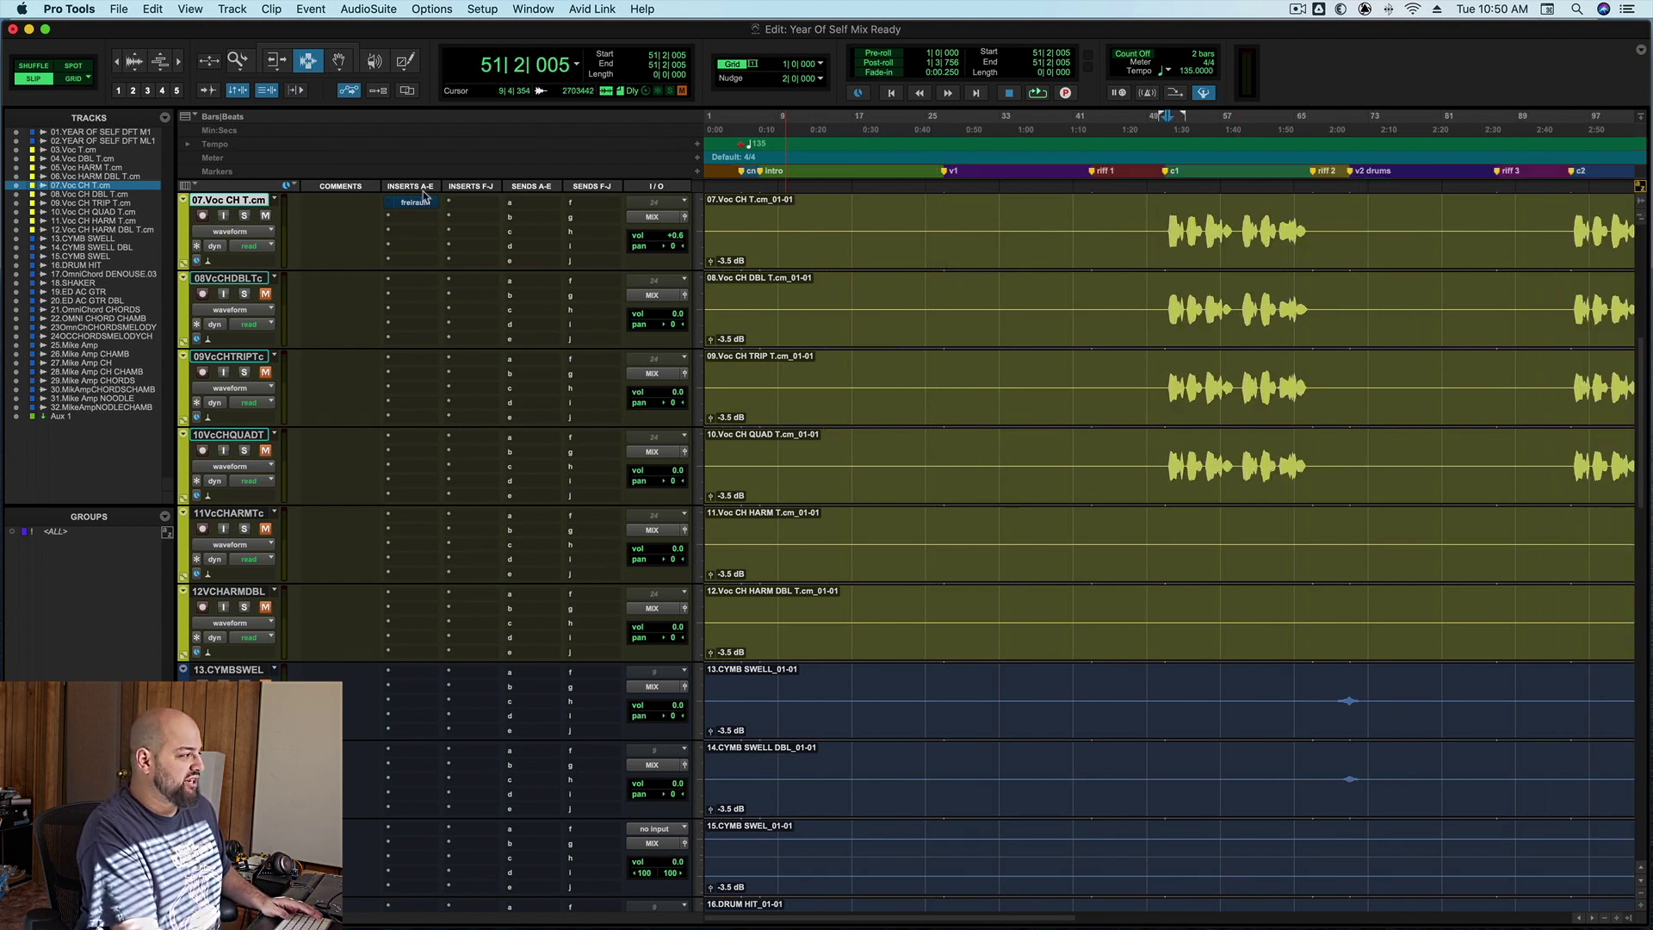
scroll(806, 350, down, 10)
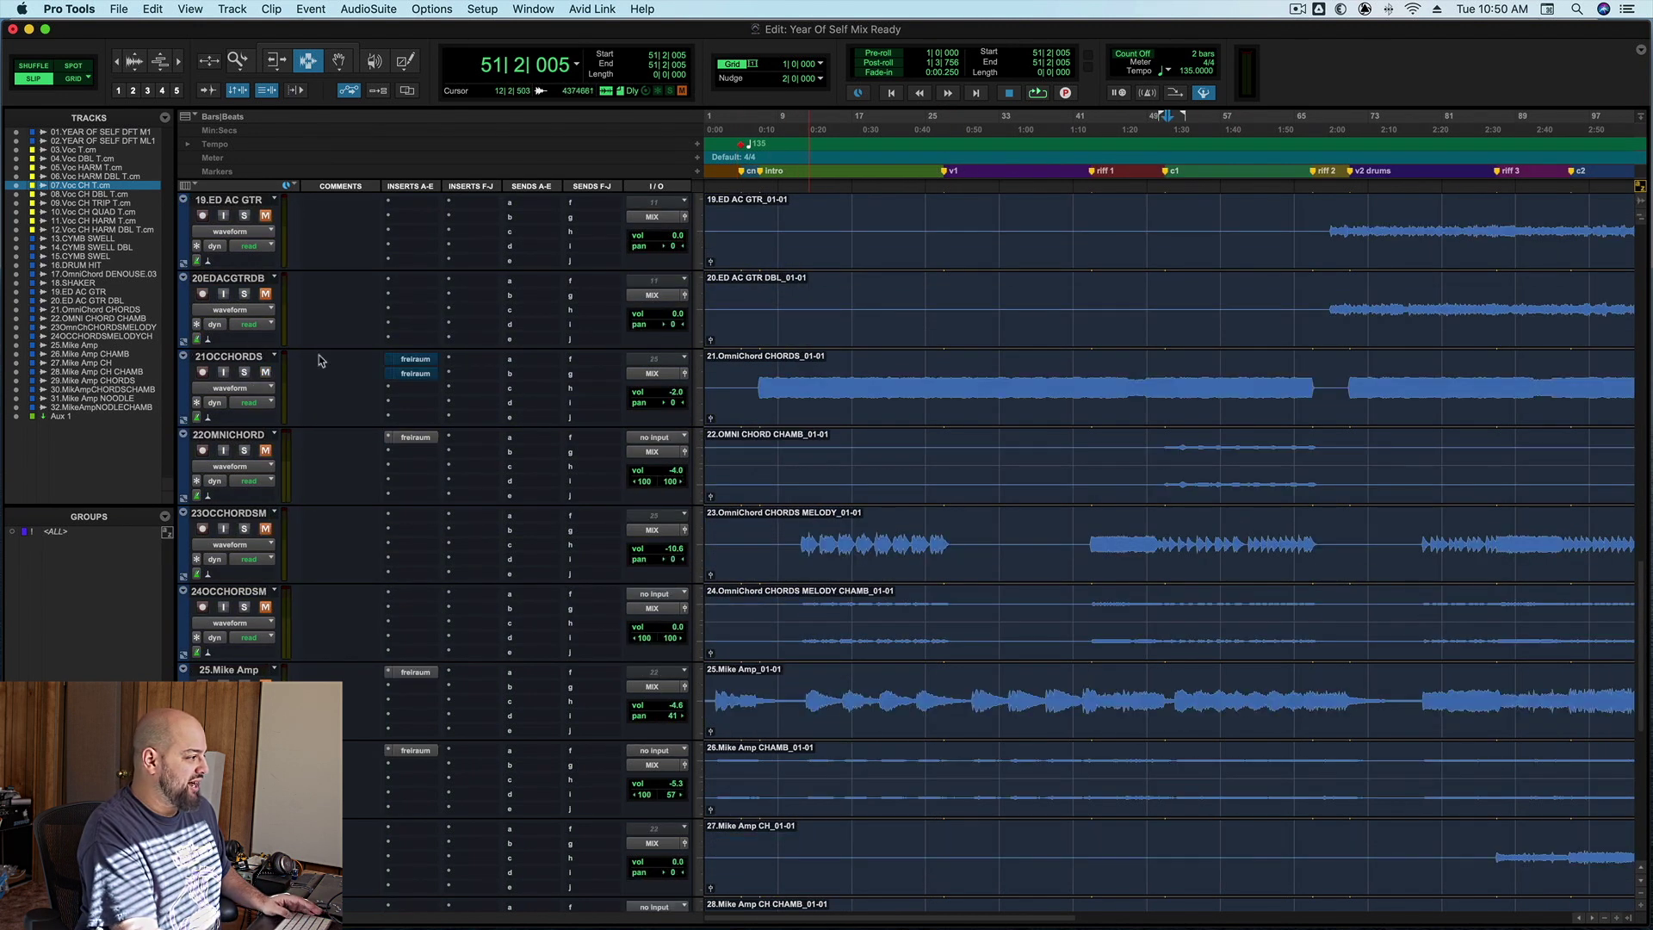
scroll(1177, 363, up, 10)
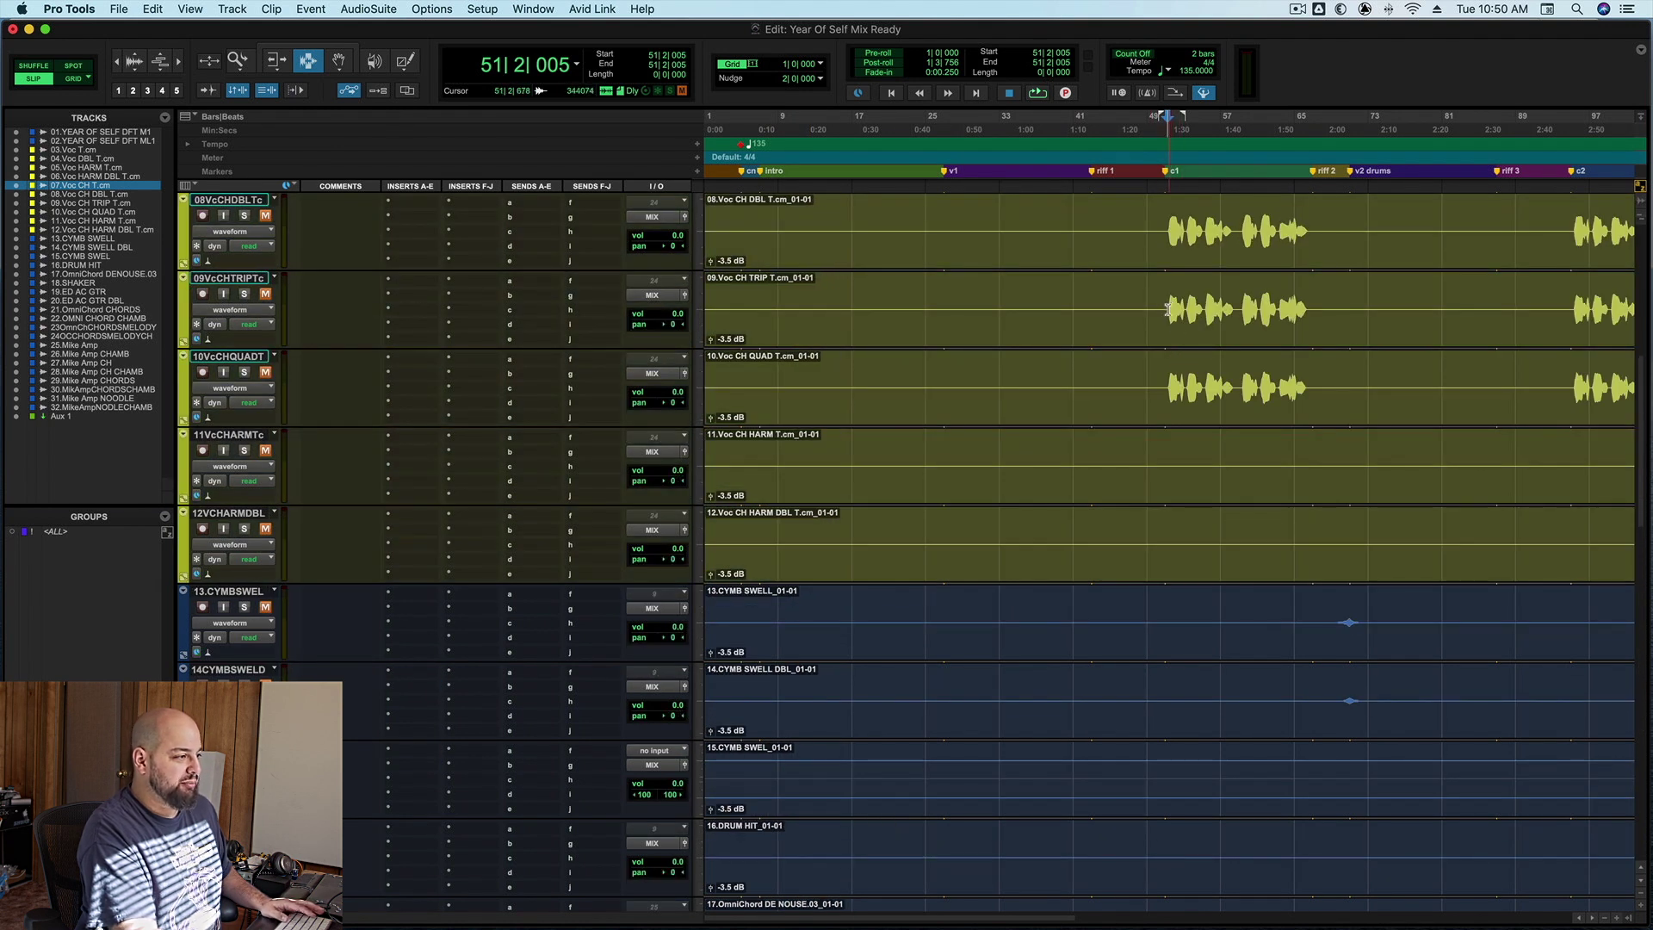
click(1168, 310)
key(space)
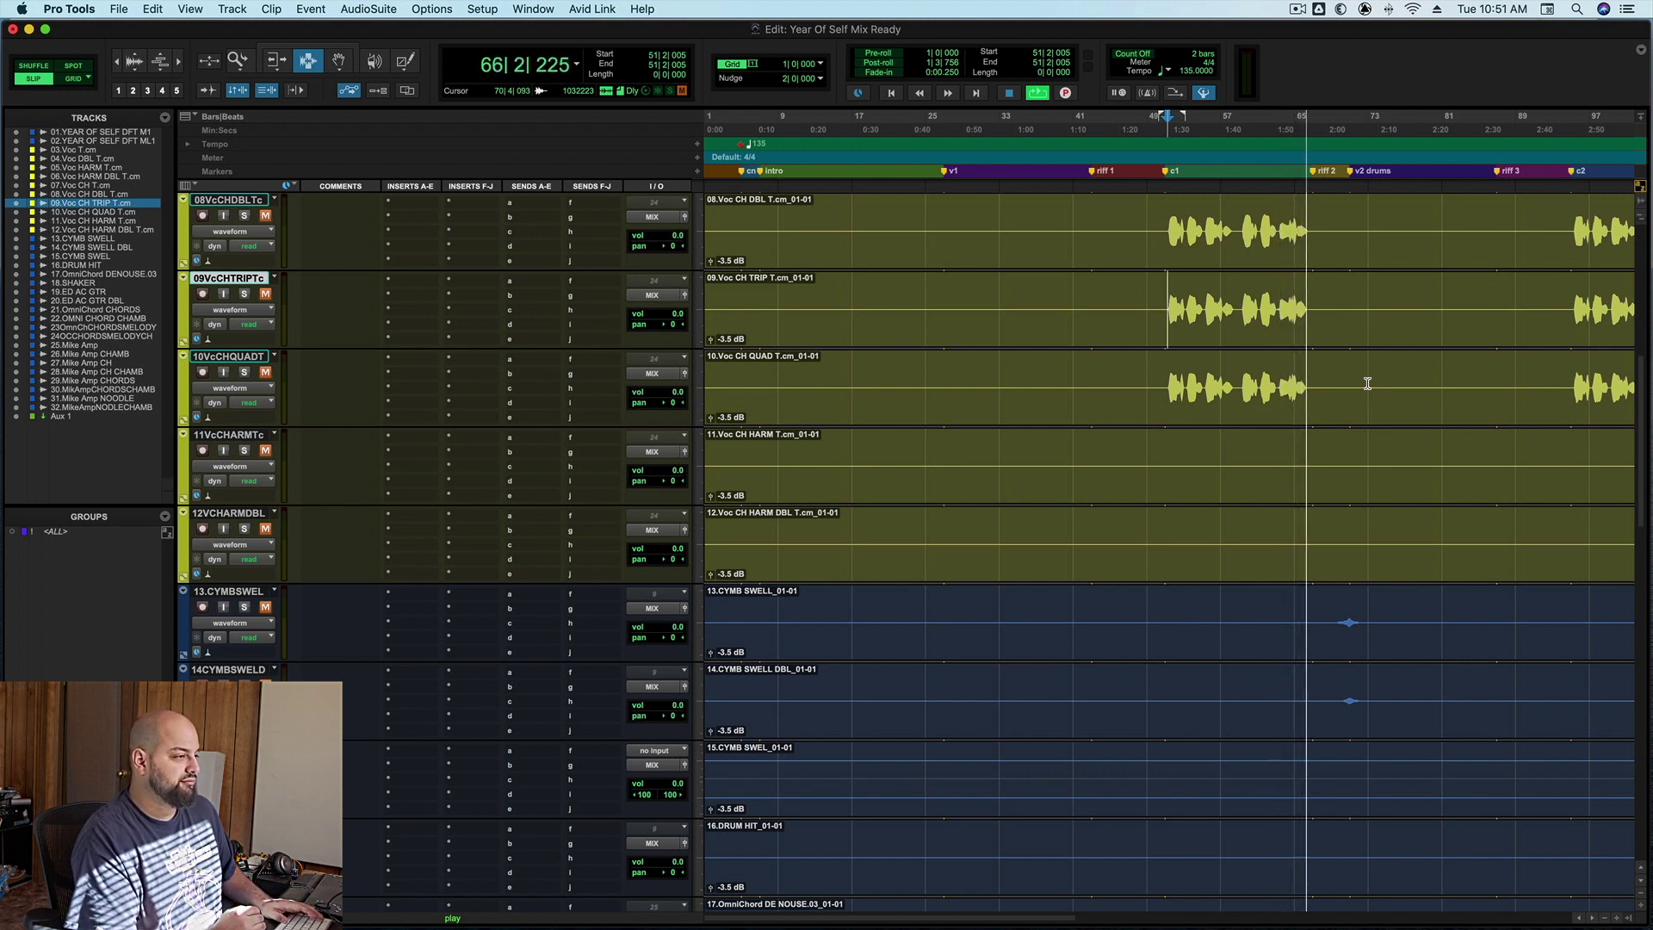
key(space)
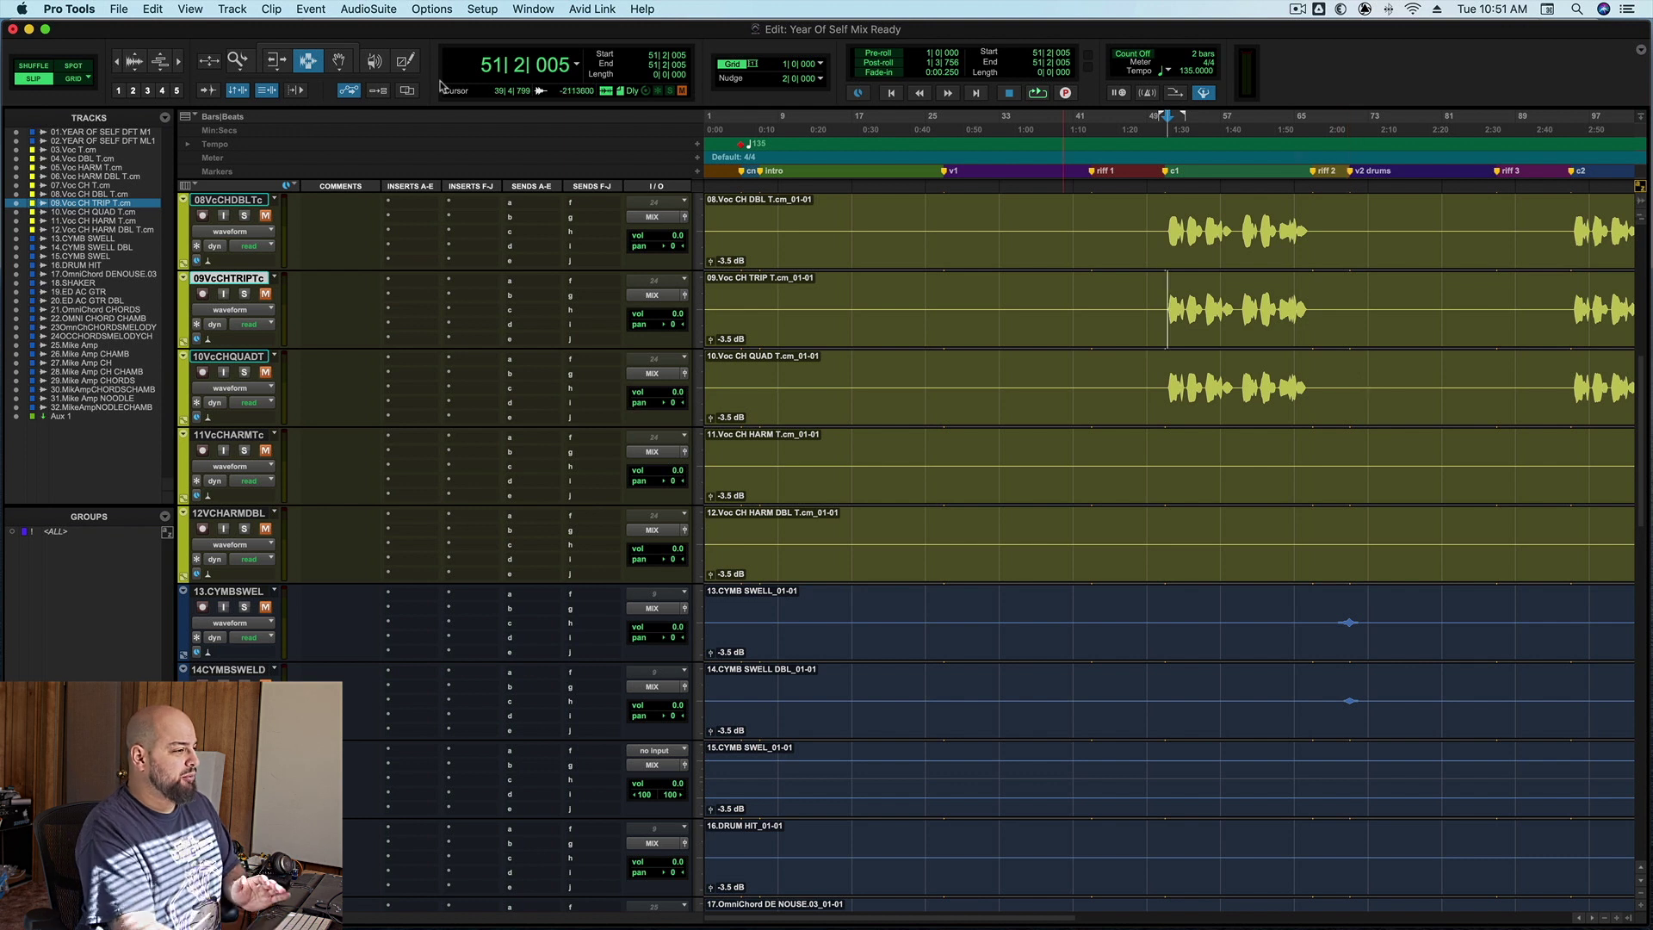
Add the mono freiraum plug-in to the first F-J insert slot of the 21.OmniChord CHORDS track.
scroll(525, 324, up, 3)
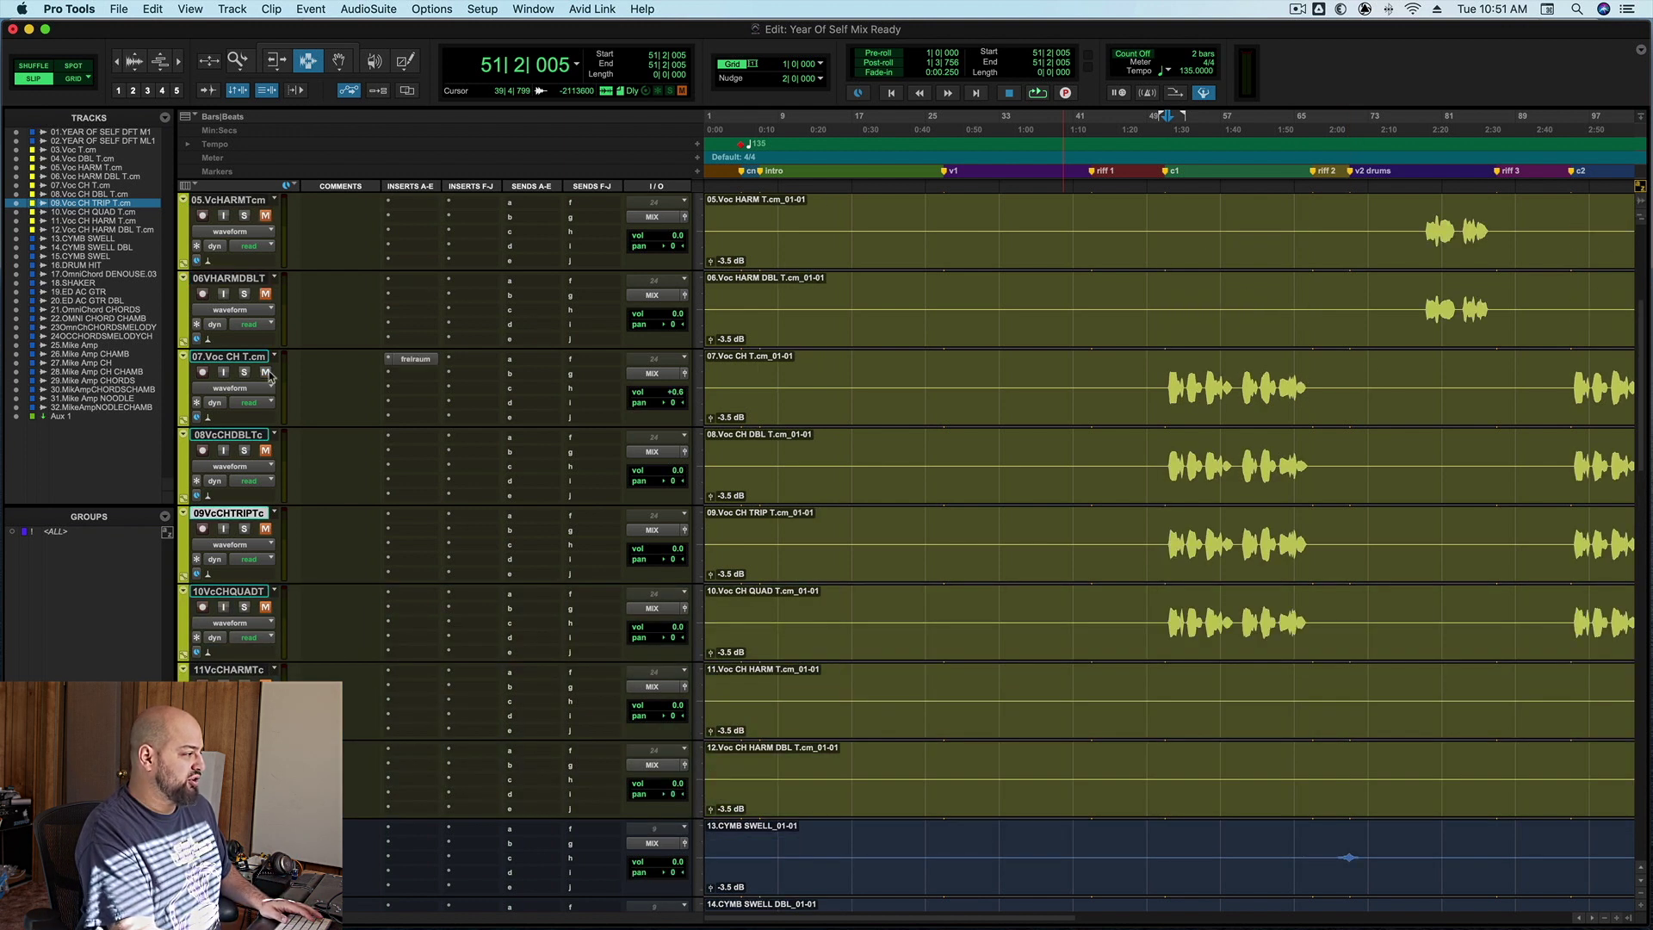
scroll(971, 539, down, 15)
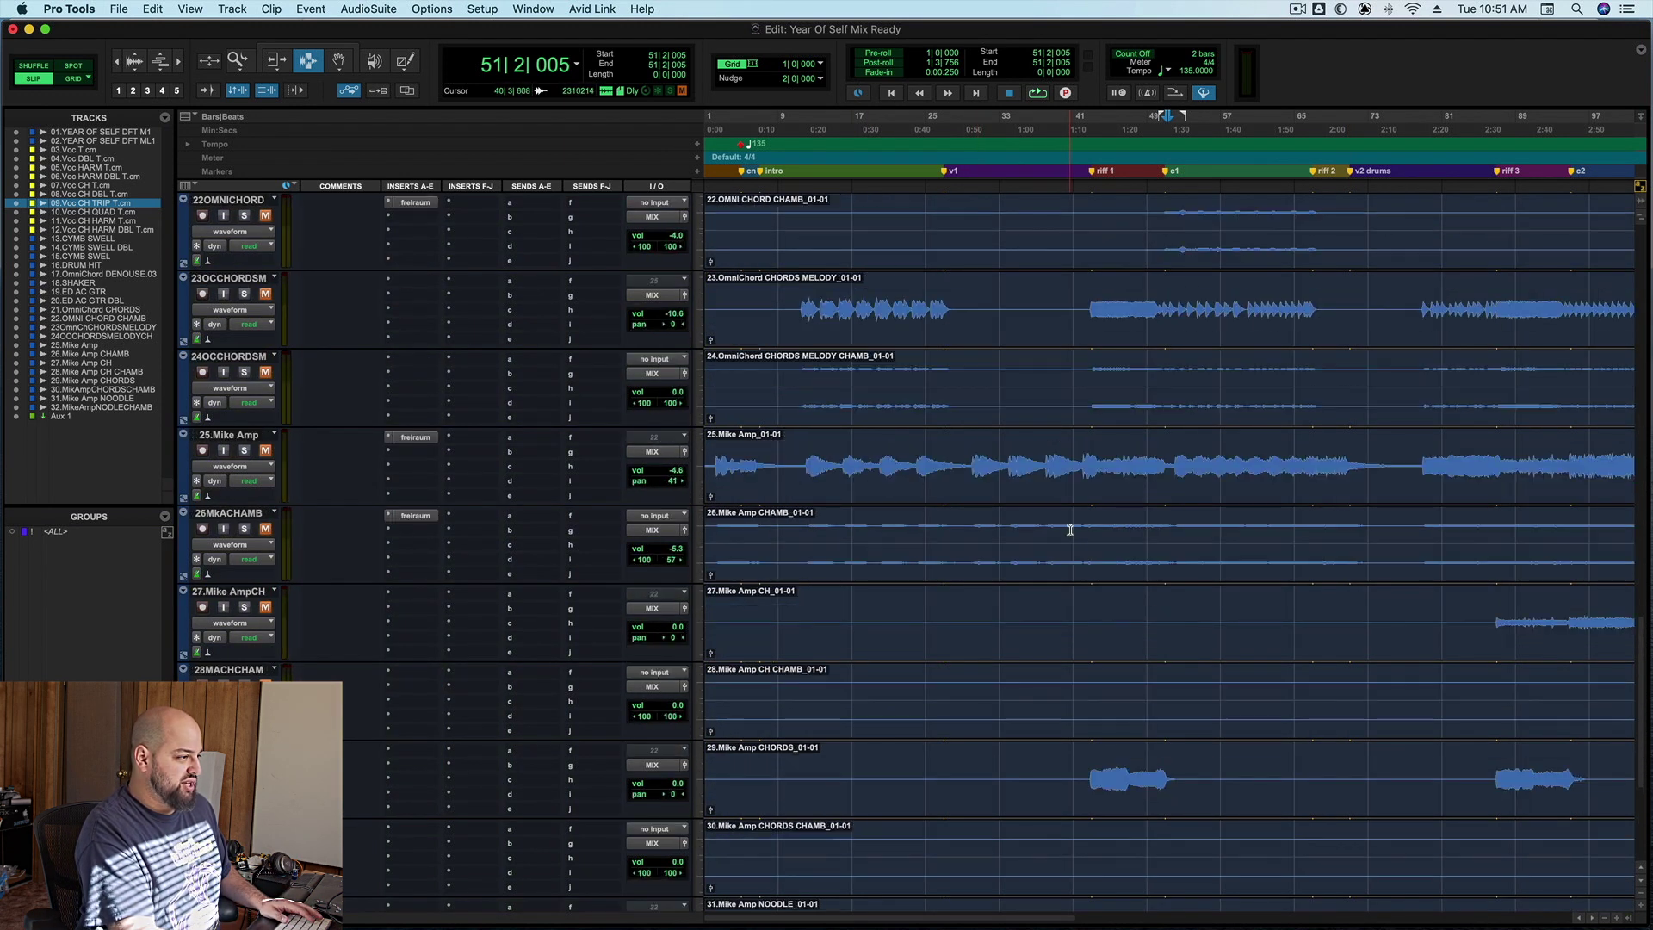
scroll(1076, 529, up, 3)
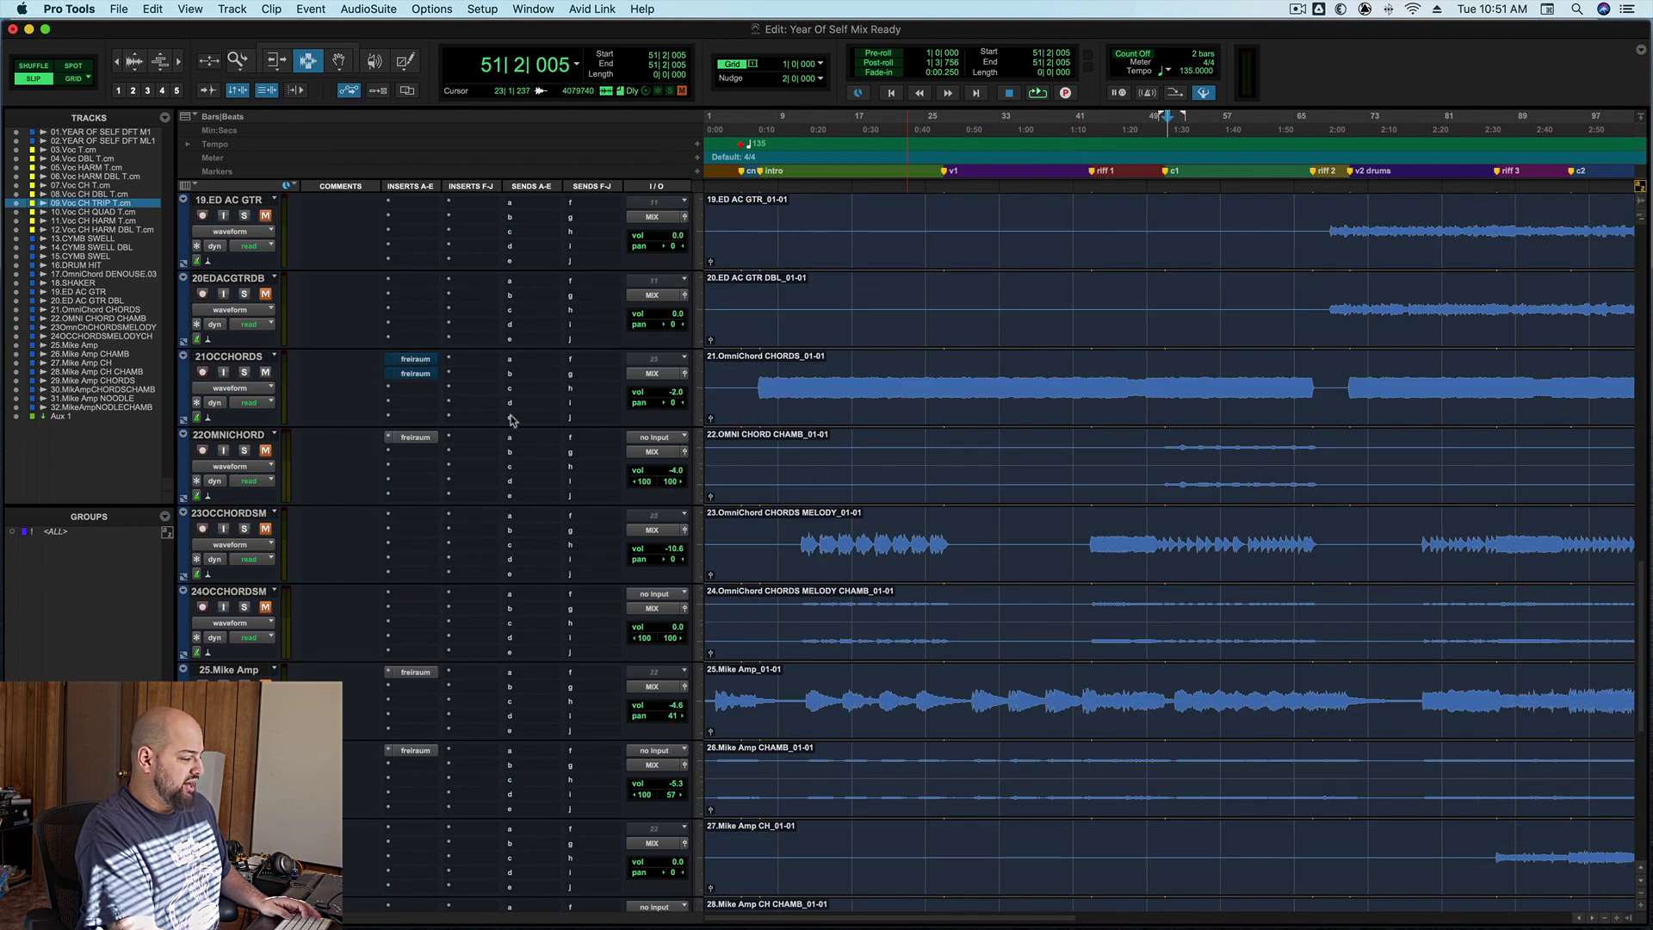
click(474, 370)
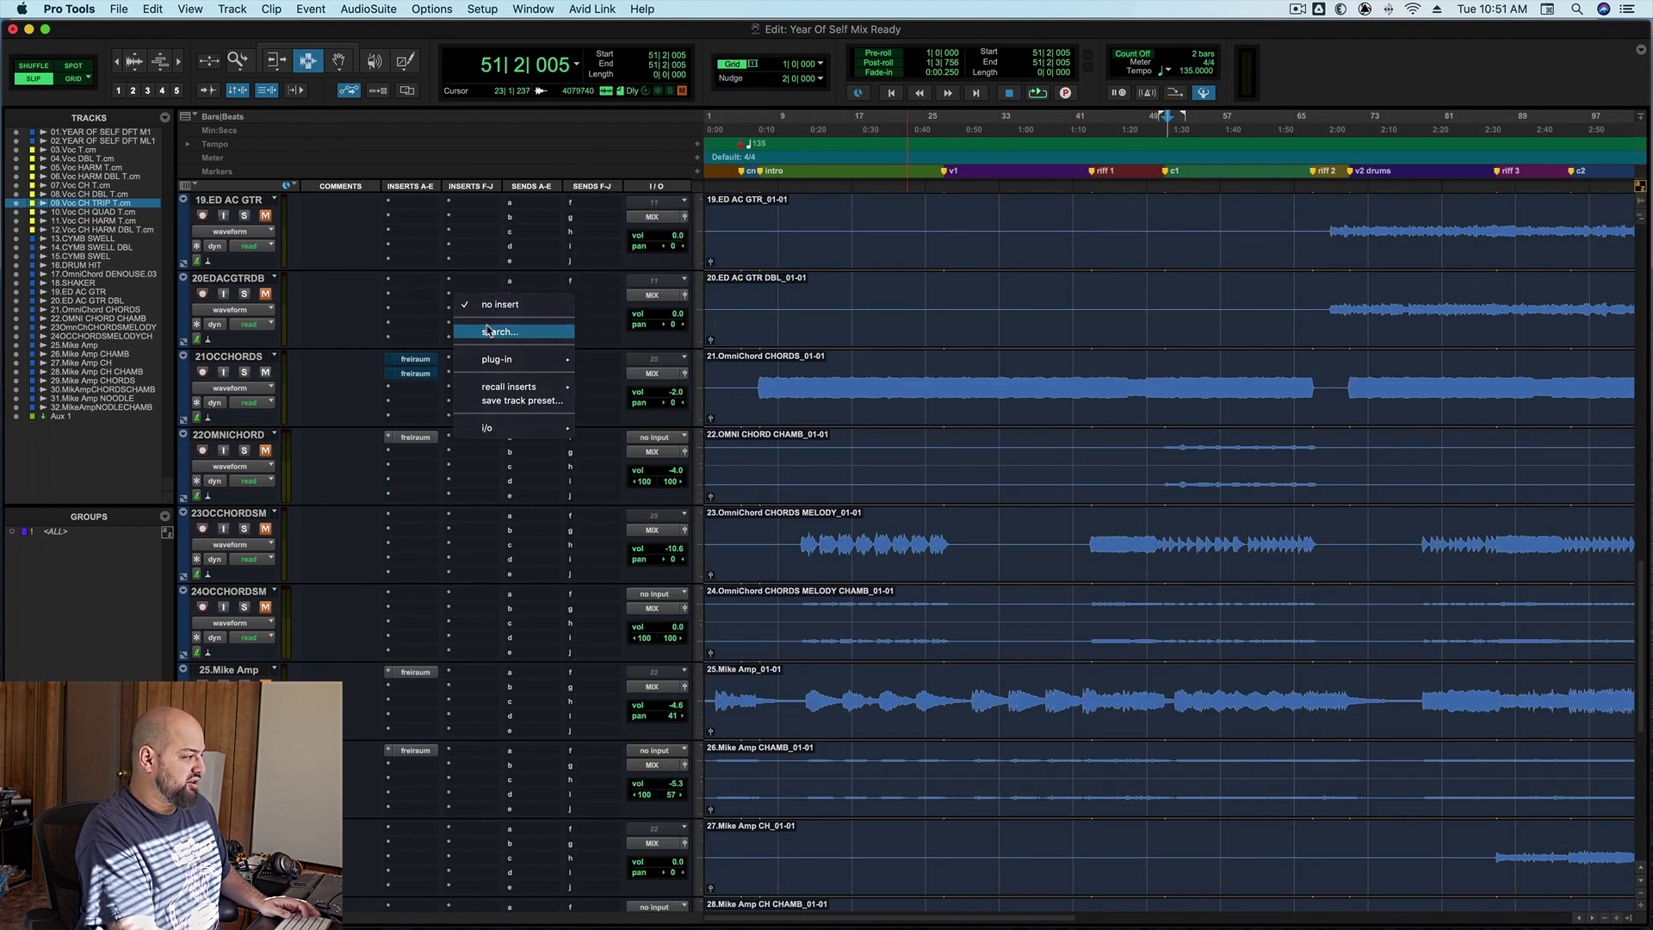
click(488, 334)
text(fre)
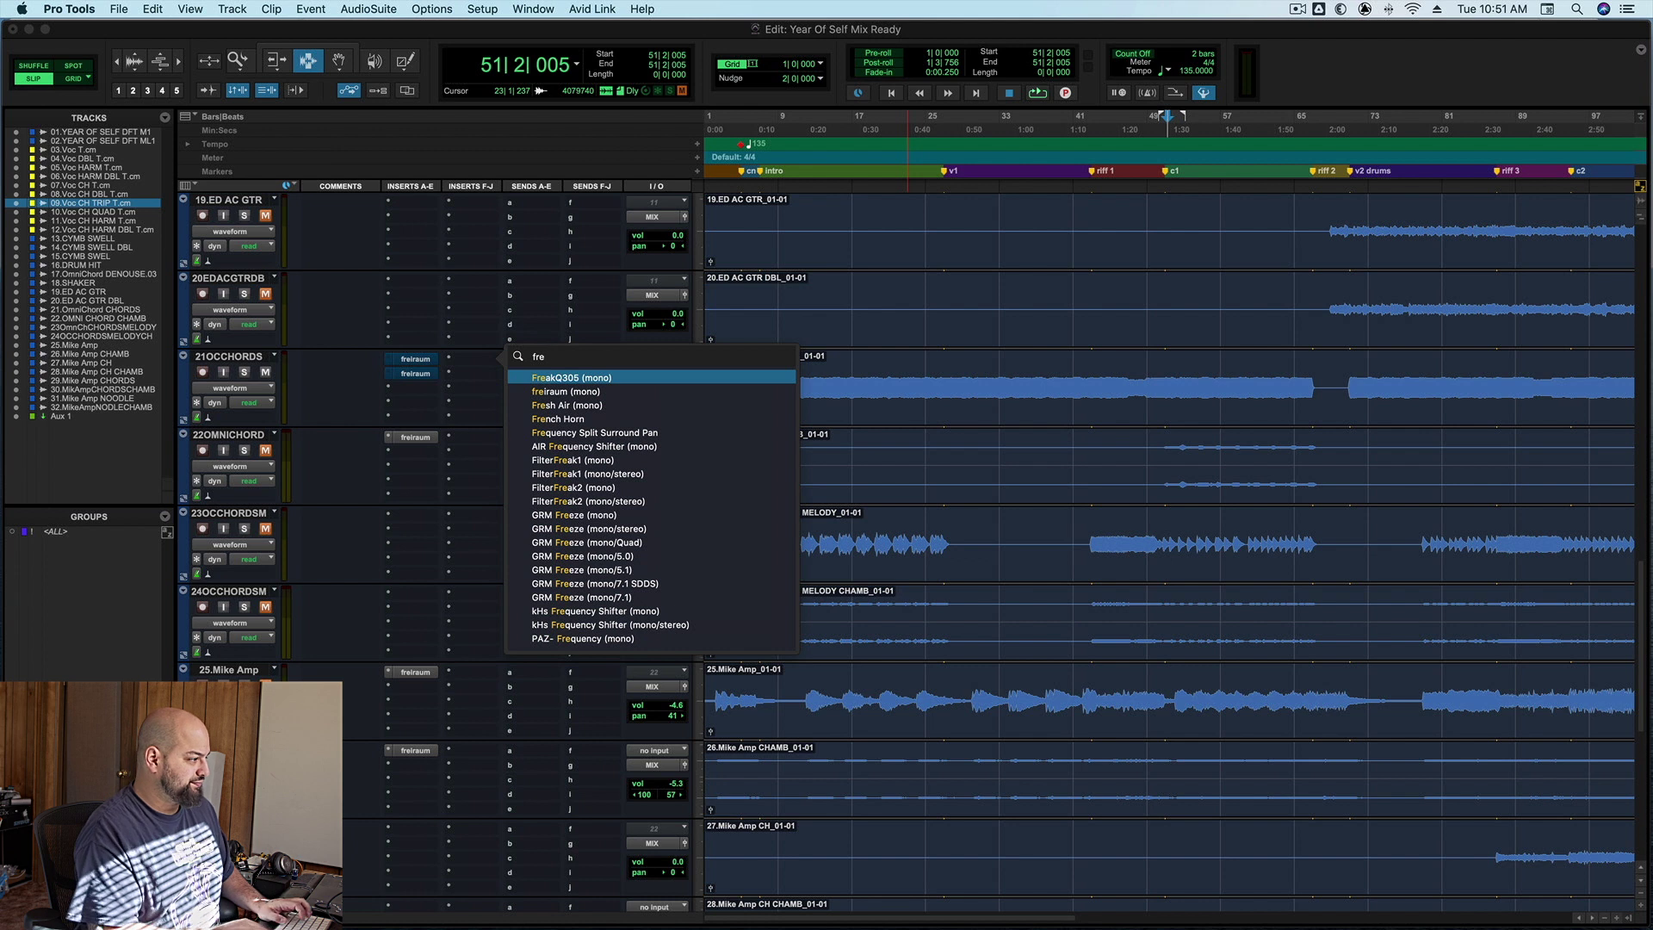
key(Down)
key(Return)
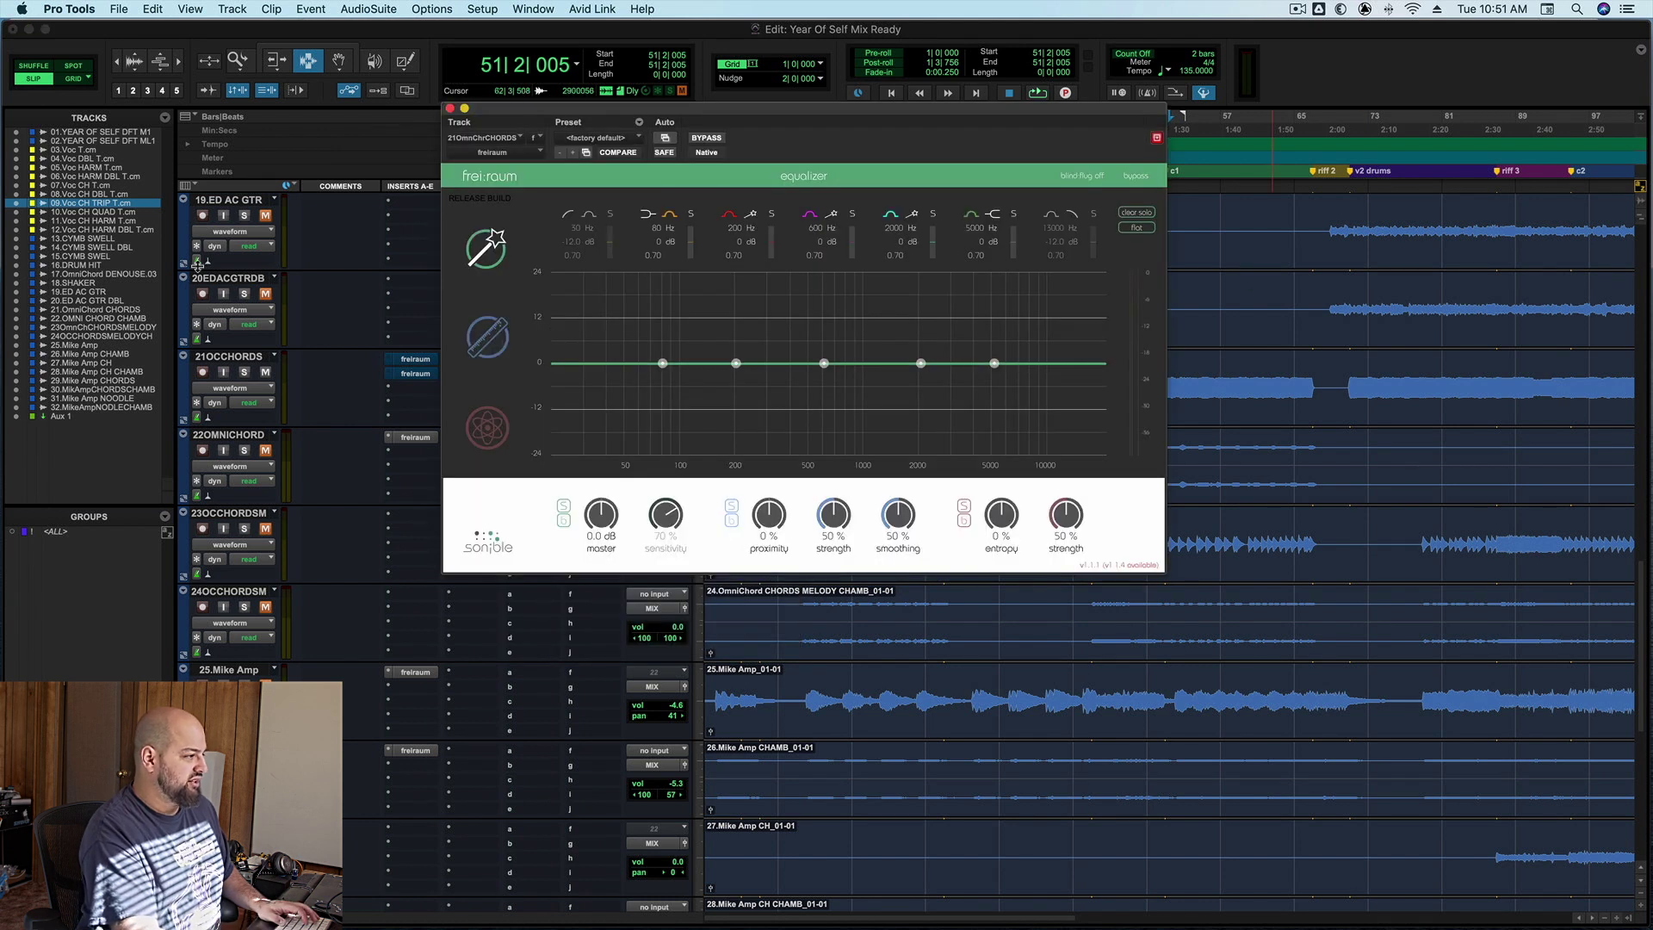
Look through the plug-in's smart, proximity and entropy EQ modes, ending on entropy, with its window moved clear of the inserts.
drag(684, 120, 769, 43)
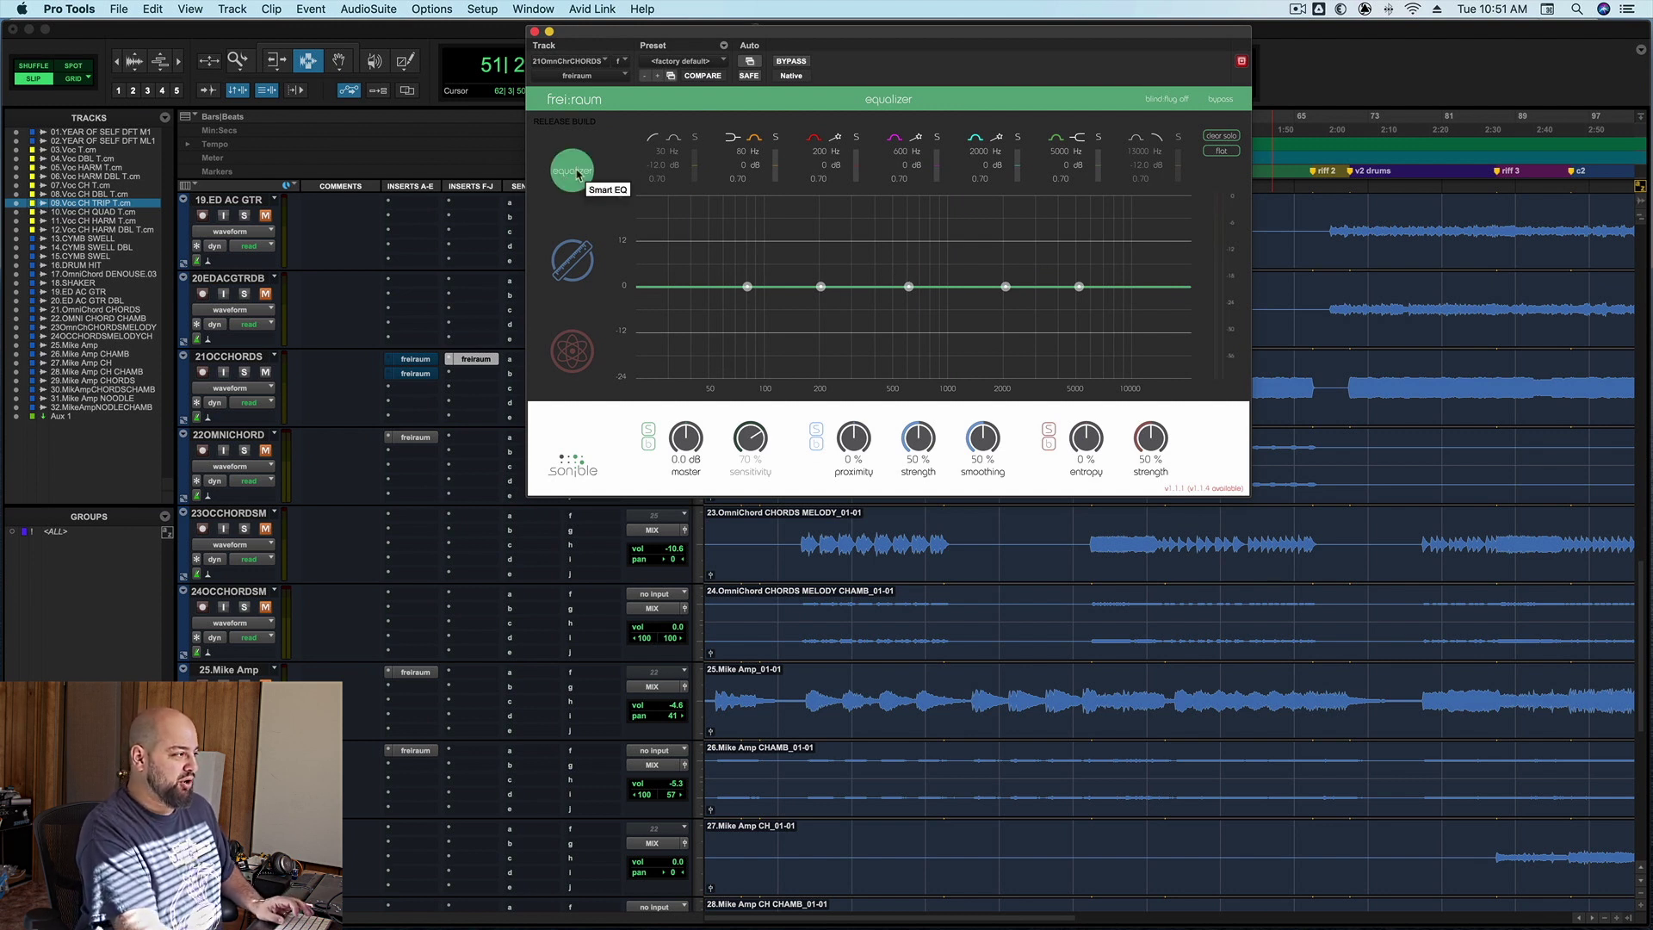
click(570, 272)
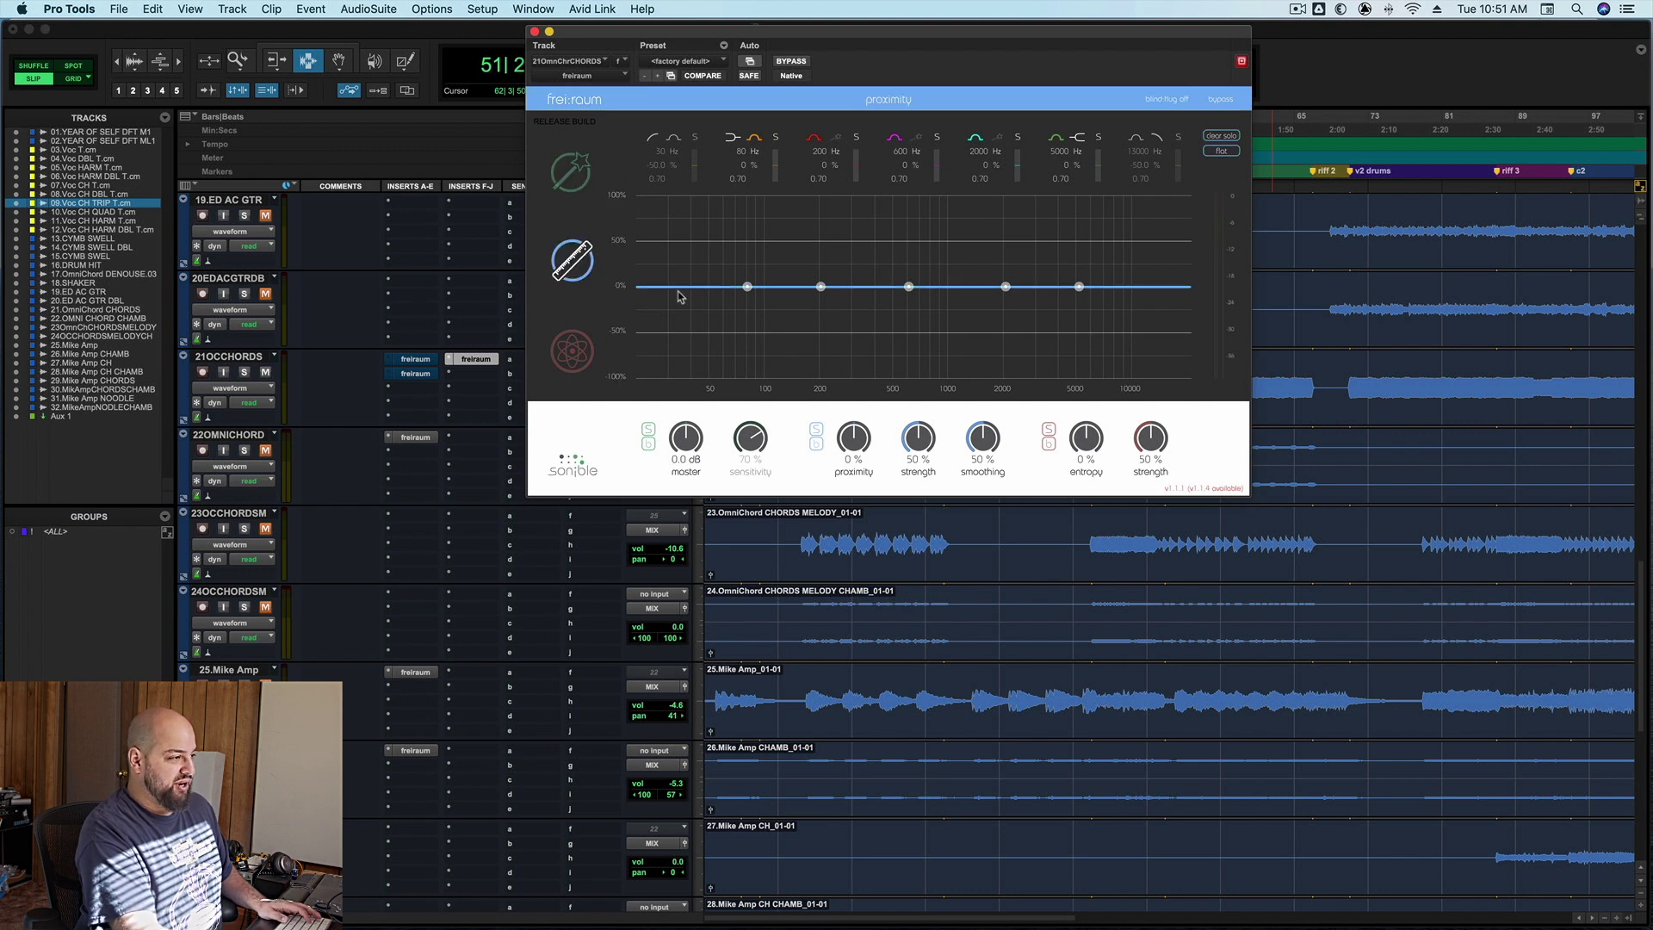
click(575, 353)
click(570, 168)
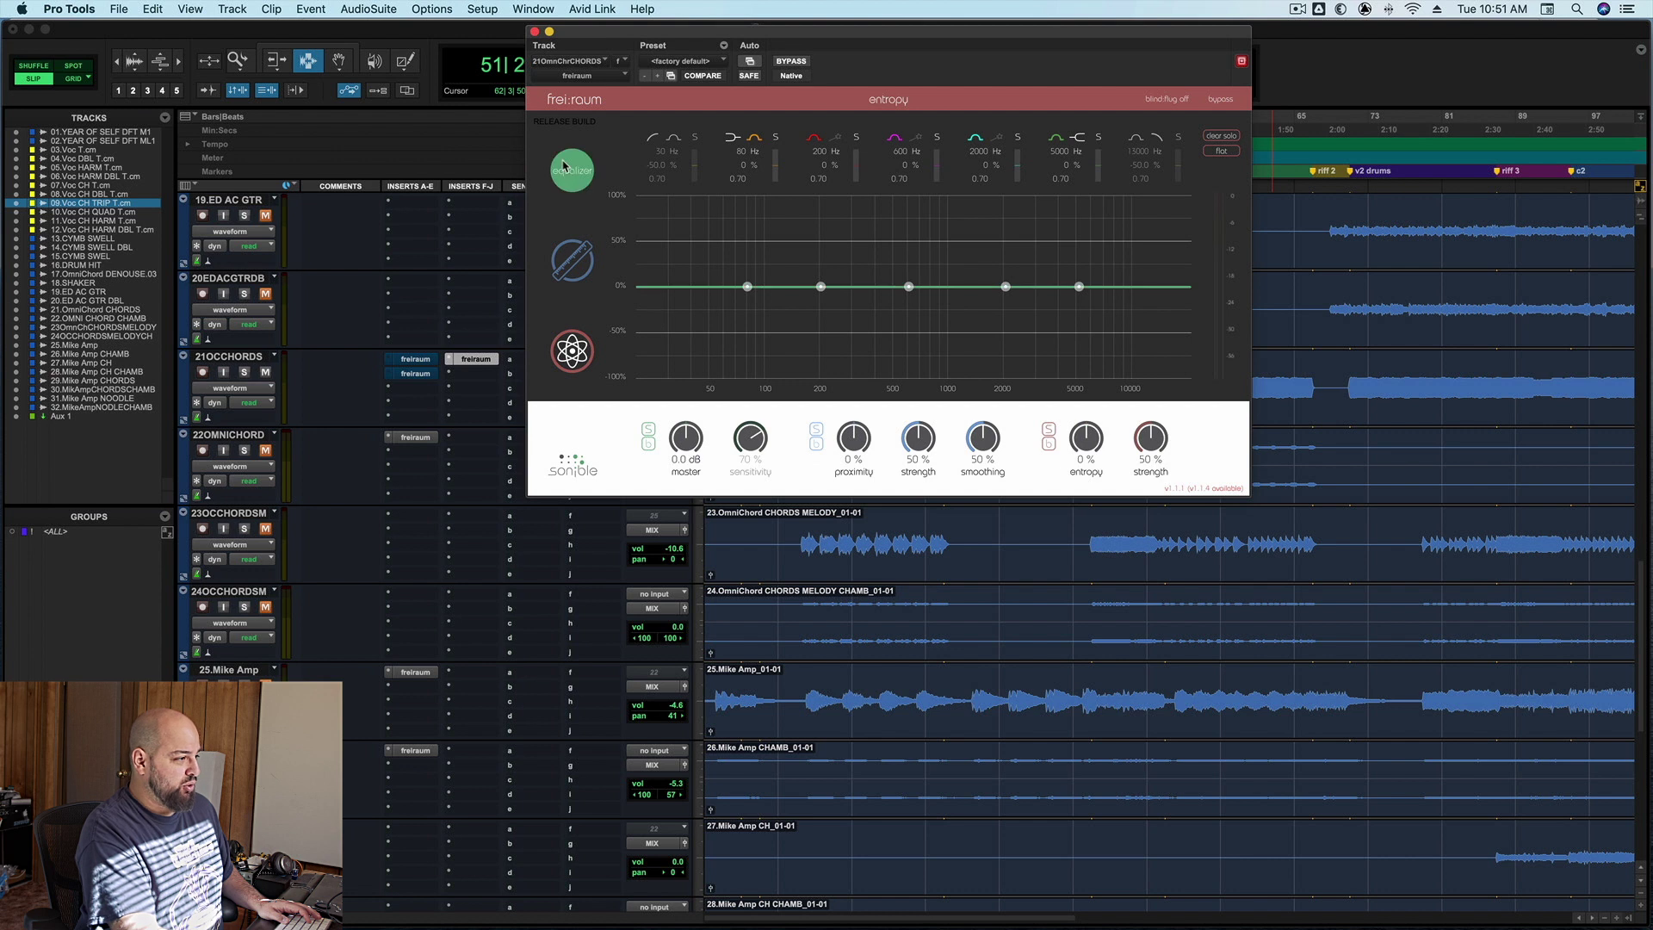
click(558, 269)
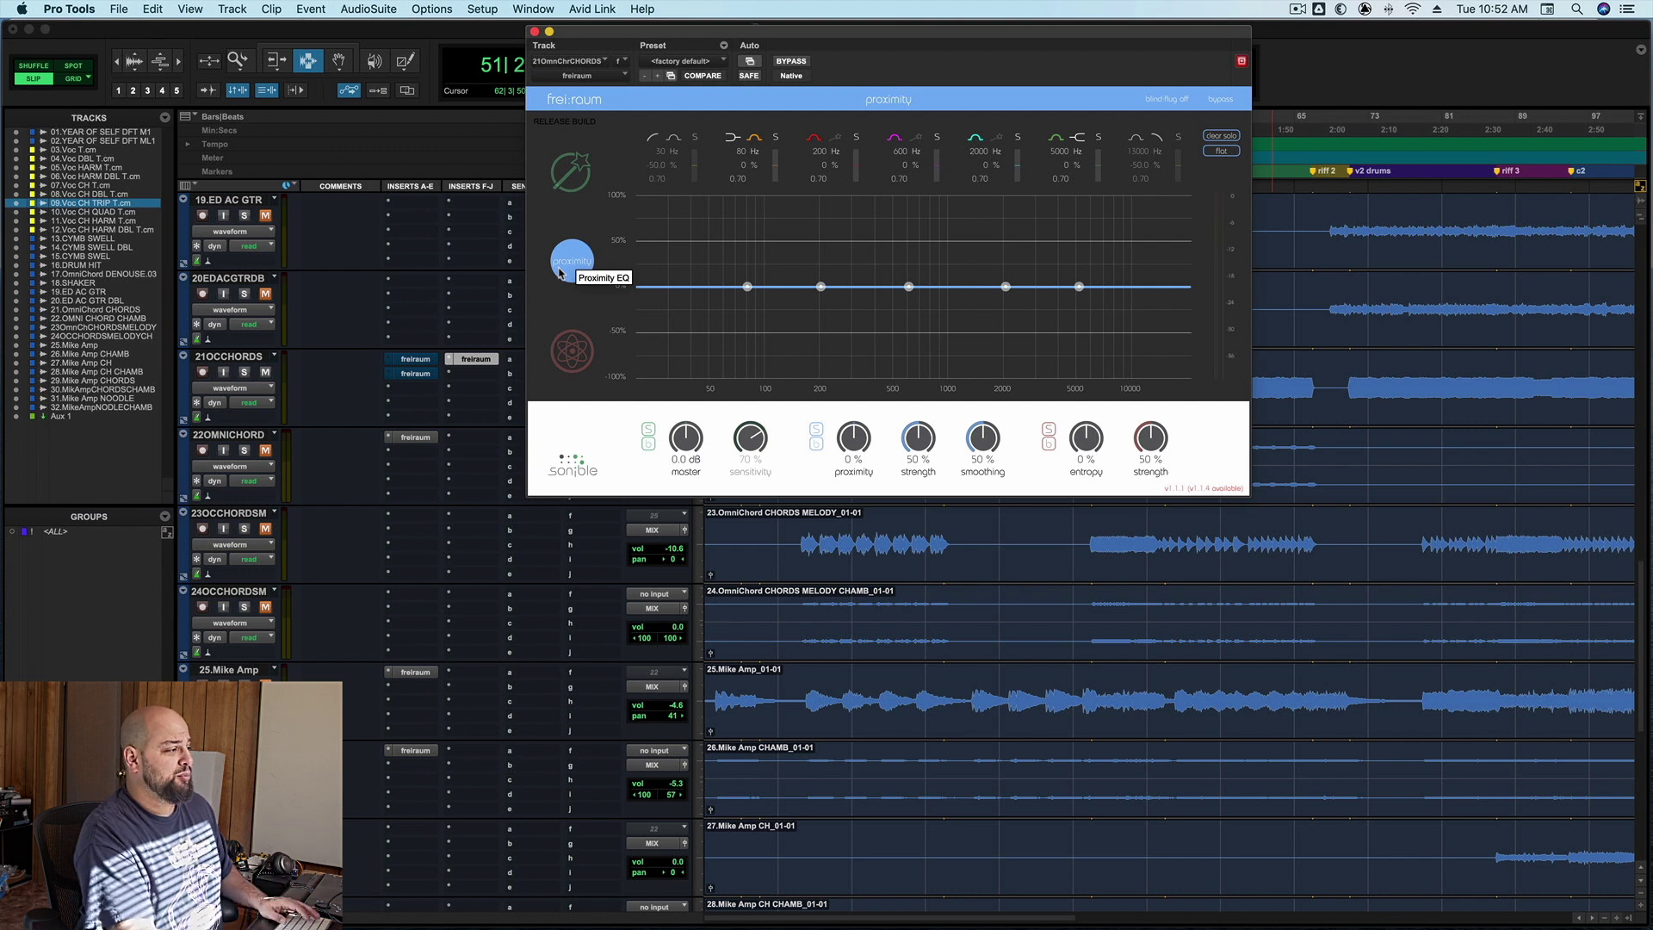
click(568, 366)
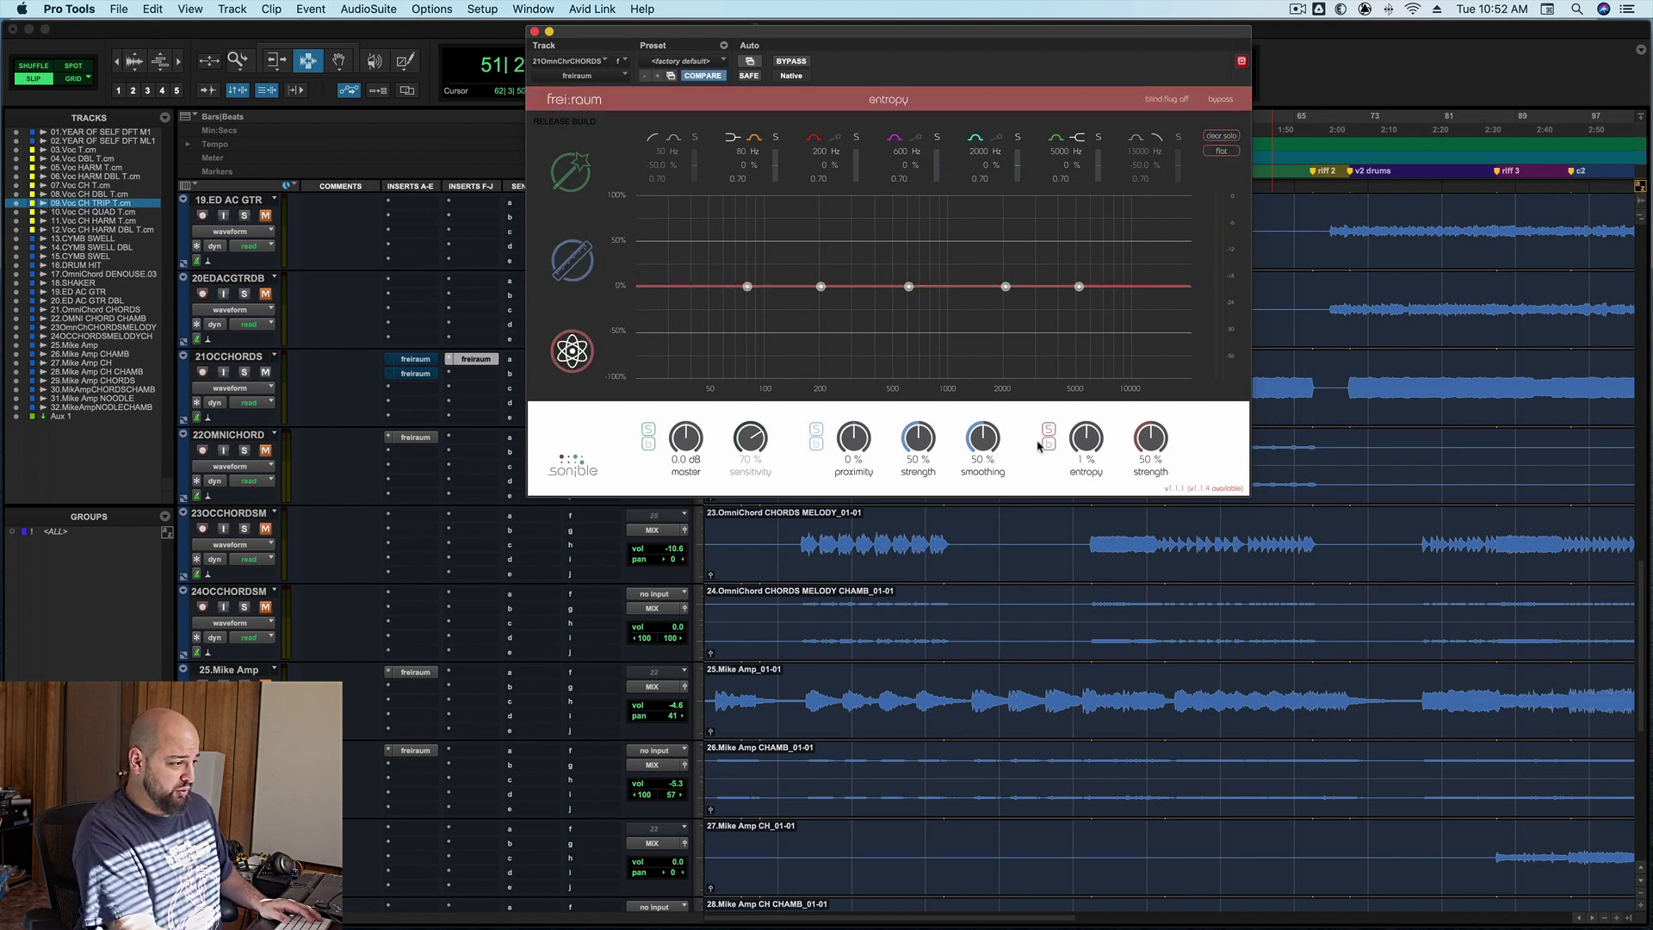
Select the first chorus section on the 21.OmniChord CHORDS track and listen to the selection.
drag(1080, 36, 861, 45)
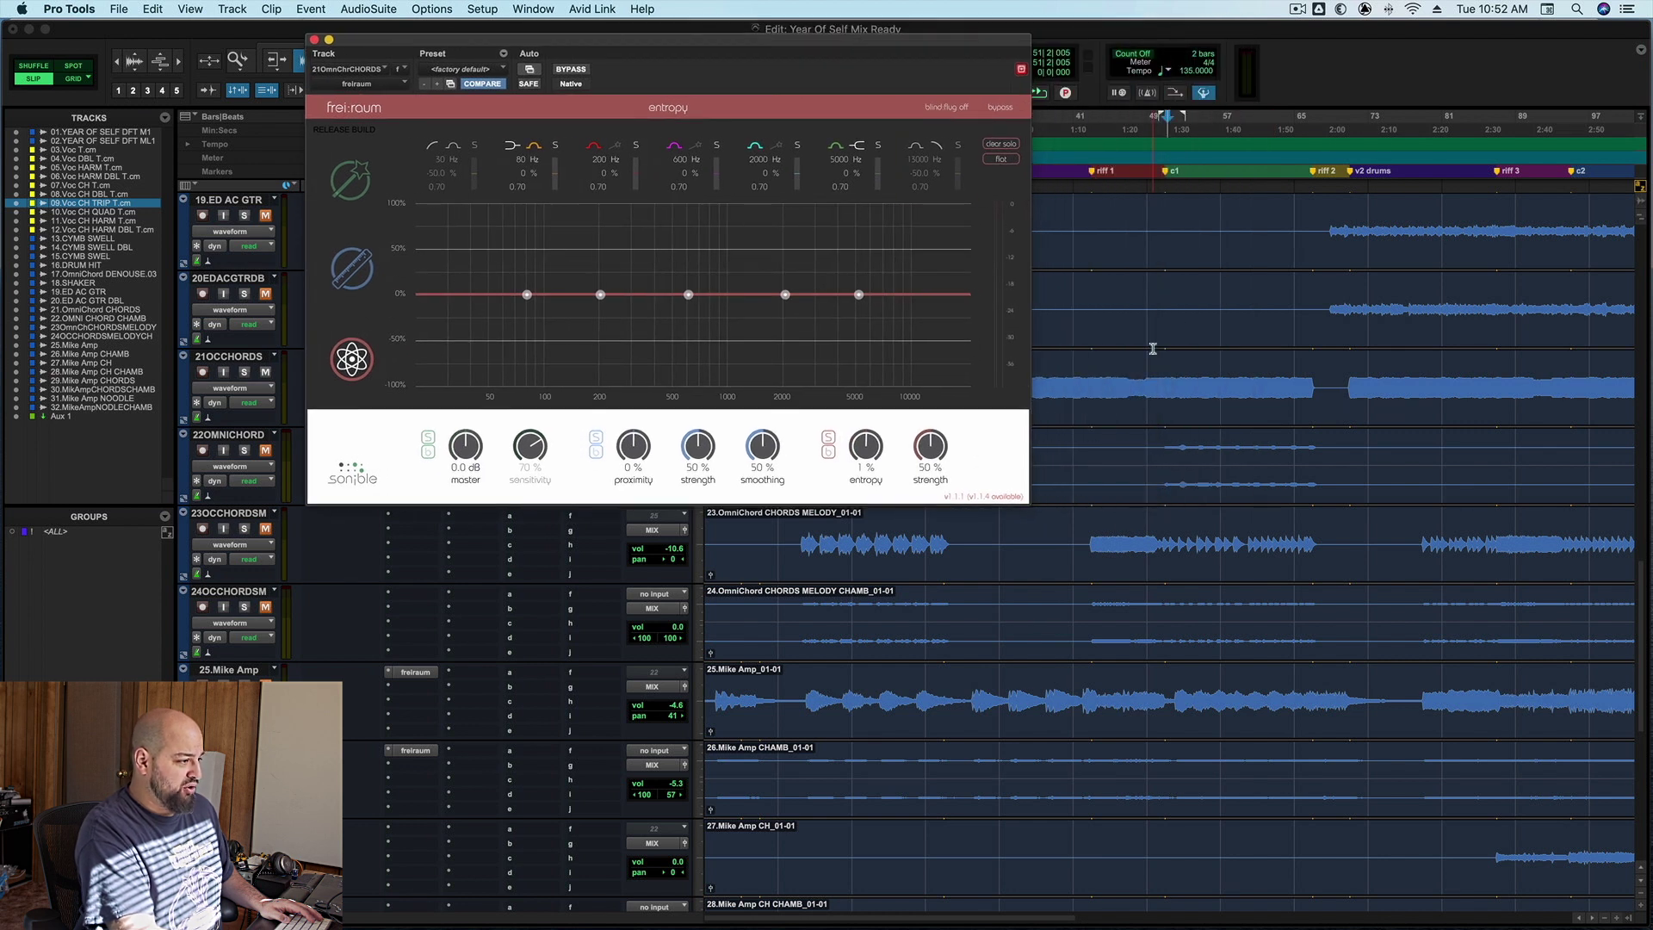
drag(1169, 379, 1291, 387)
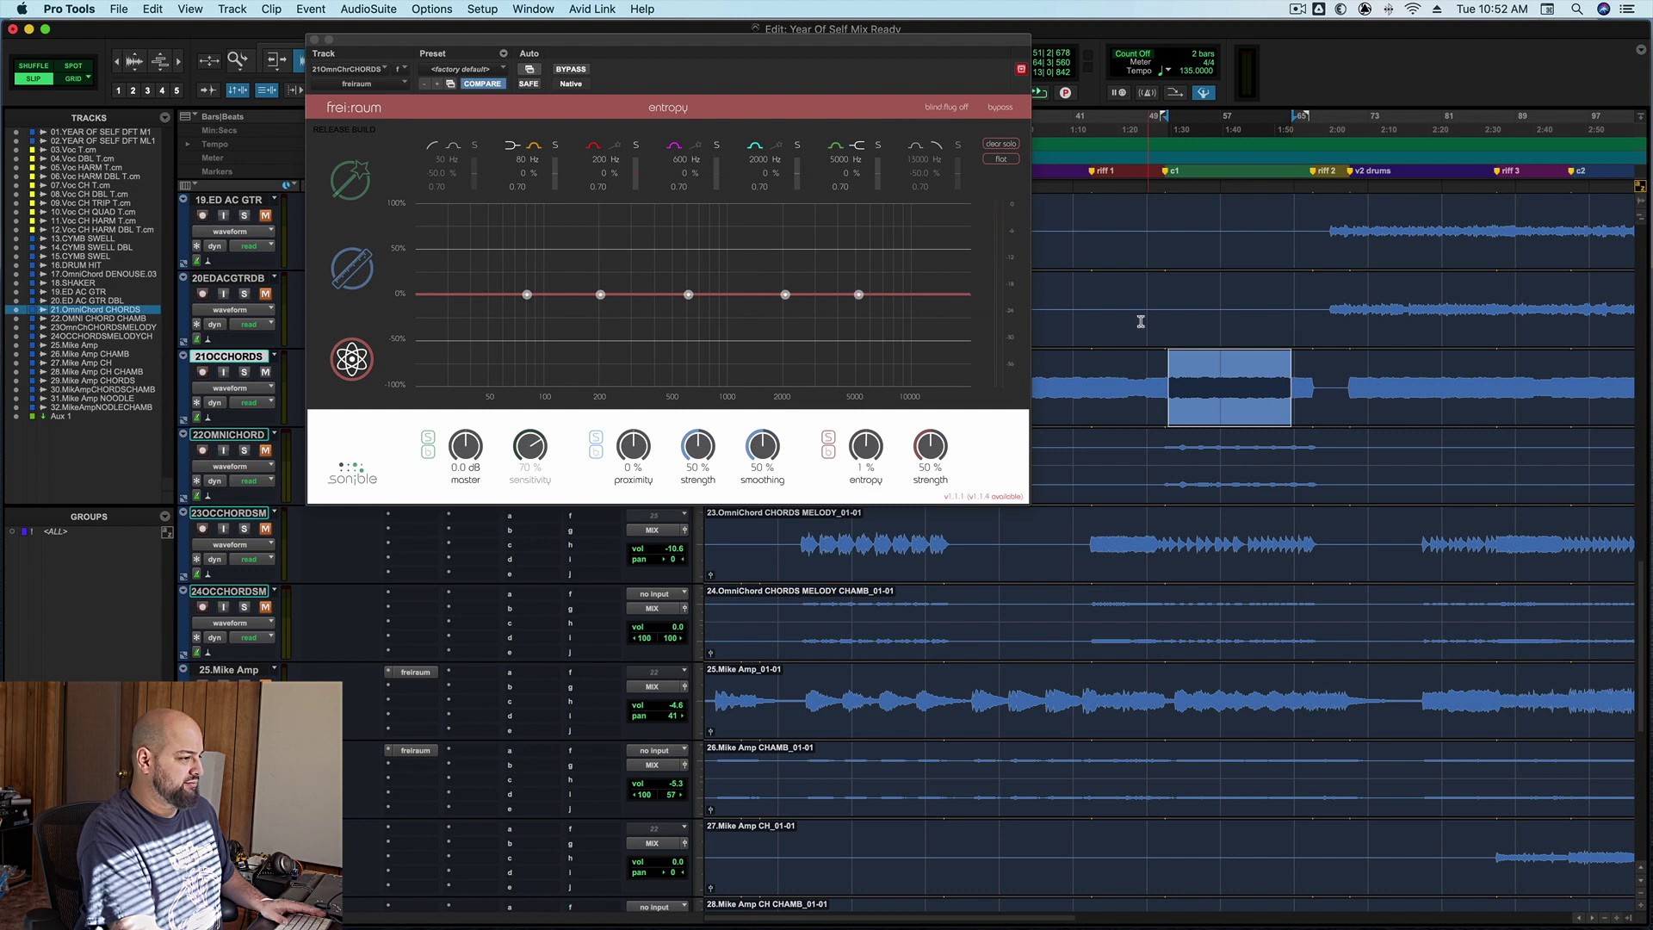
key(space)
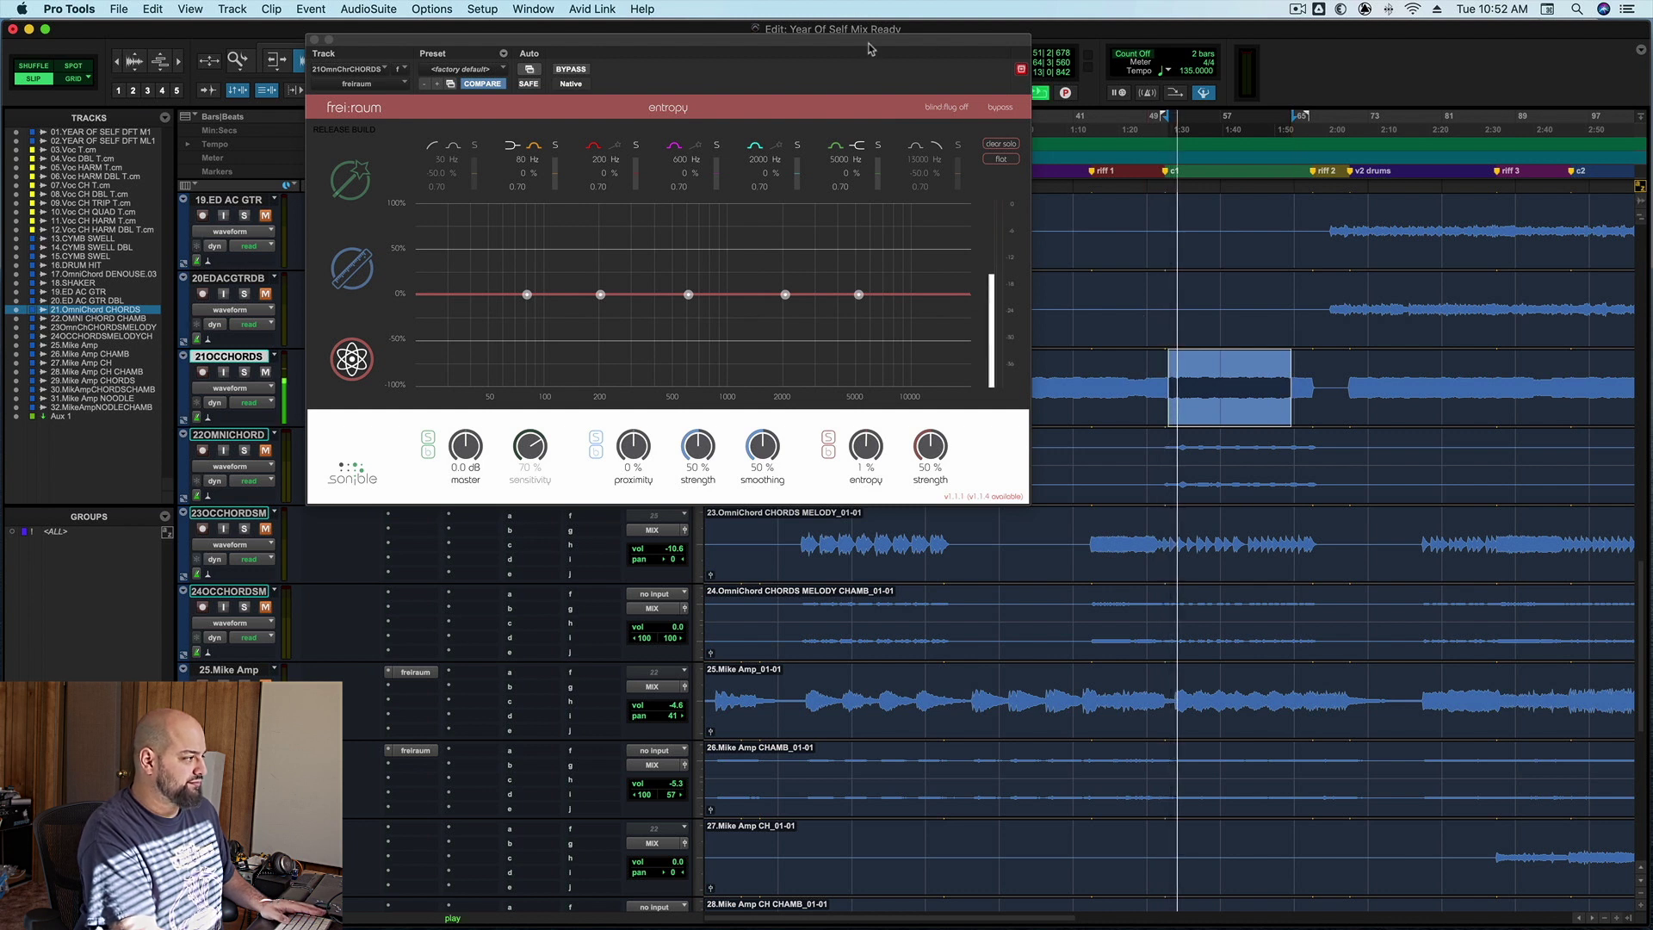
drag(923, 43, 1072, 93)
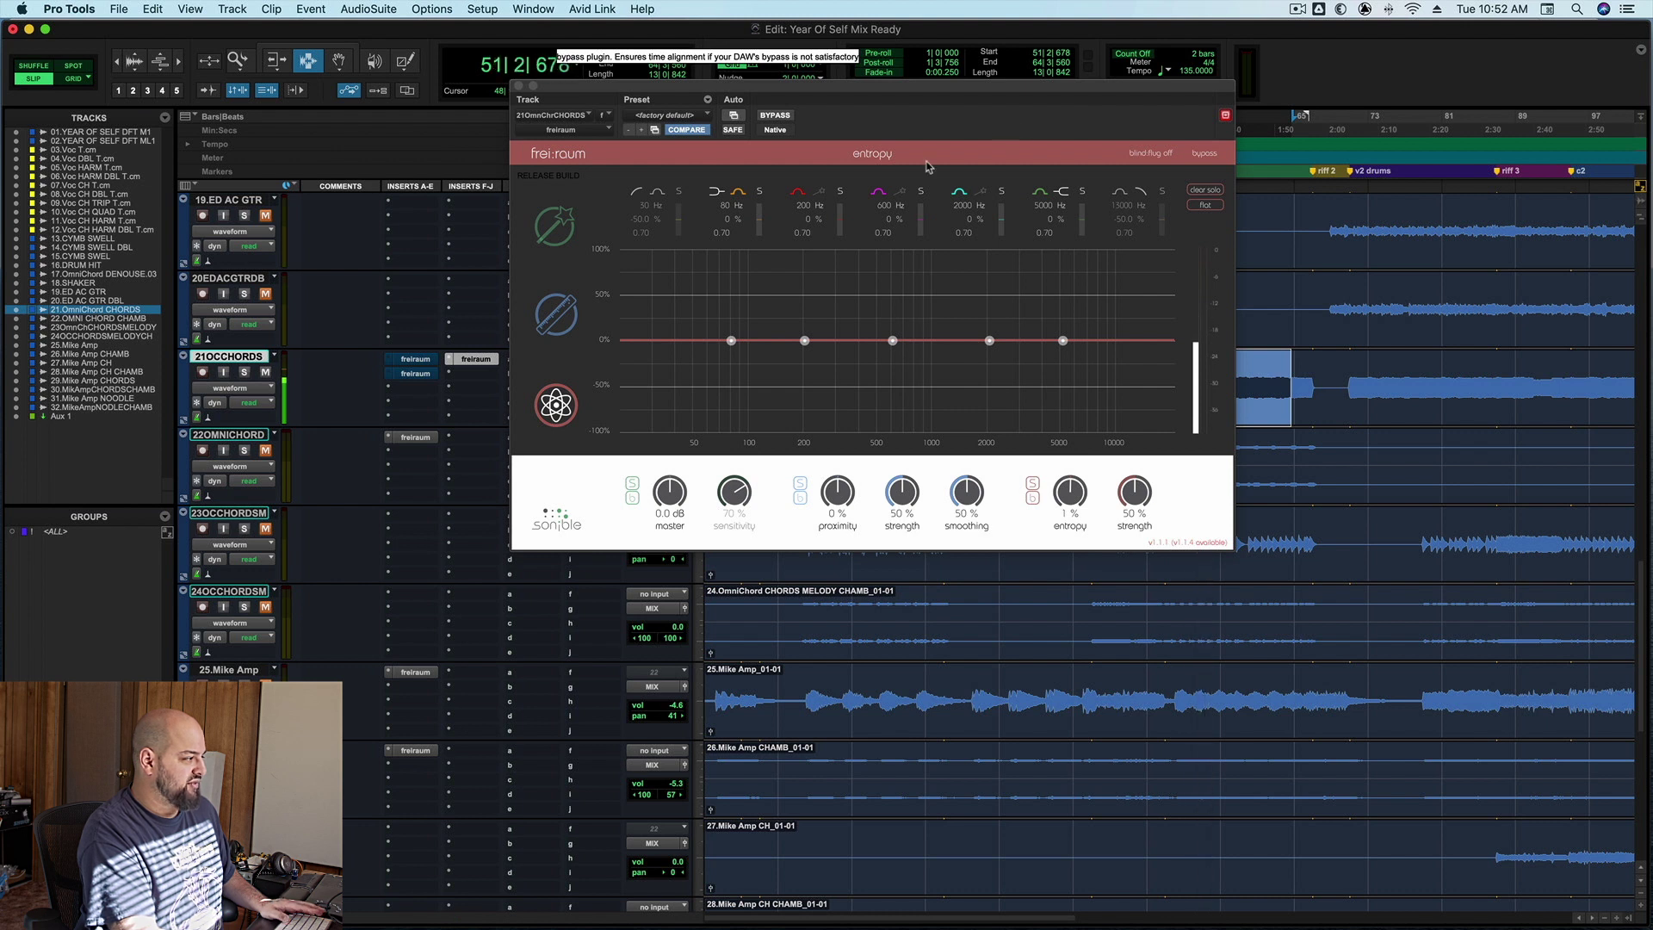
key(space)
Make the second freiraum insert on the OmniChord CHORDS track inactive and reset the new instance's entropy amount to 0 %.
right_click(423, 376)
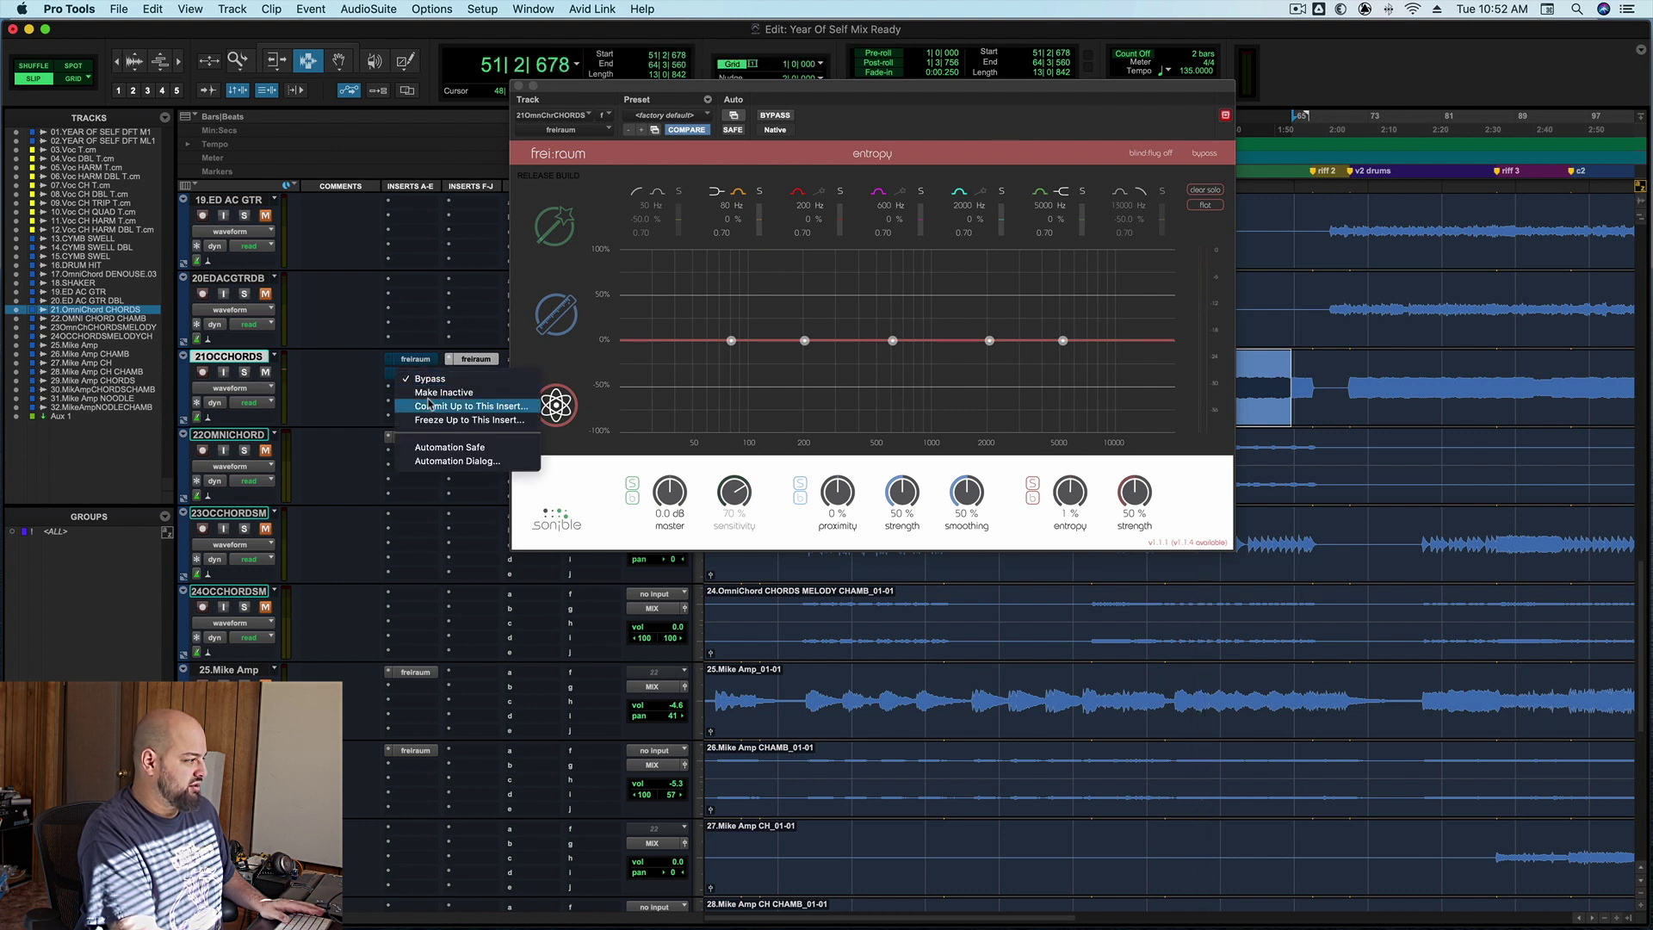
click(447, 392)
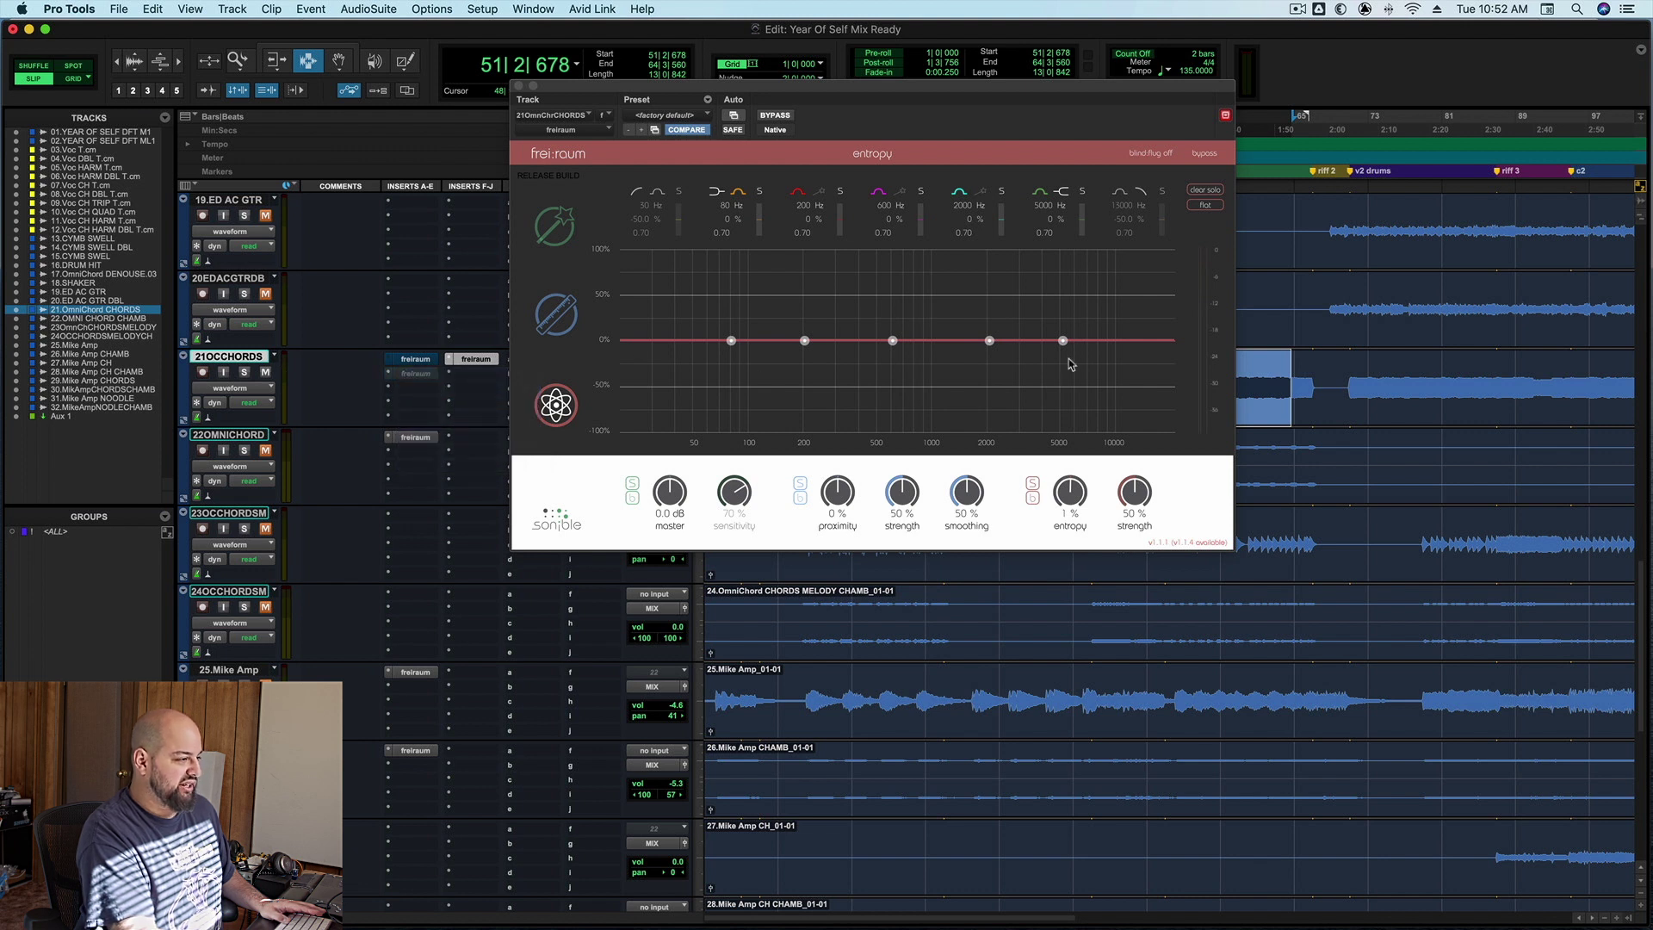
drag(1080, 485, 1081, 489)
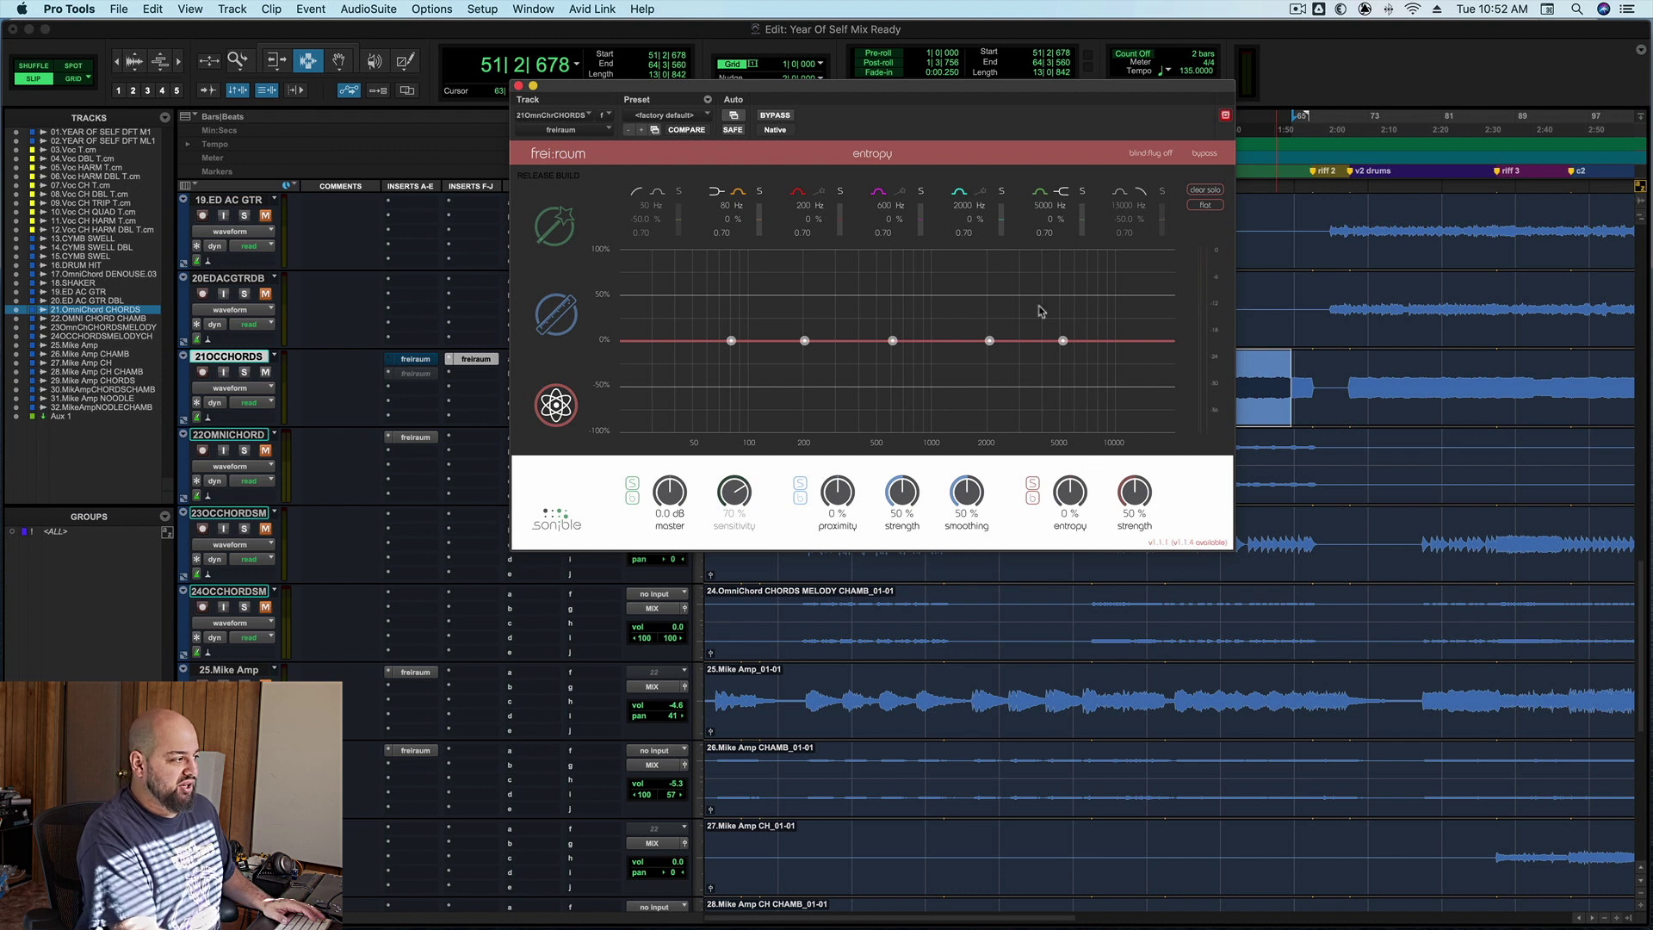
Turn the 5000 Hz entropy band into a high shelf and audition it at -100 %, returning it to about 0.4 % at 1190 Hz.
drag(1063, 341, 968, 342)
click(1061, 192)
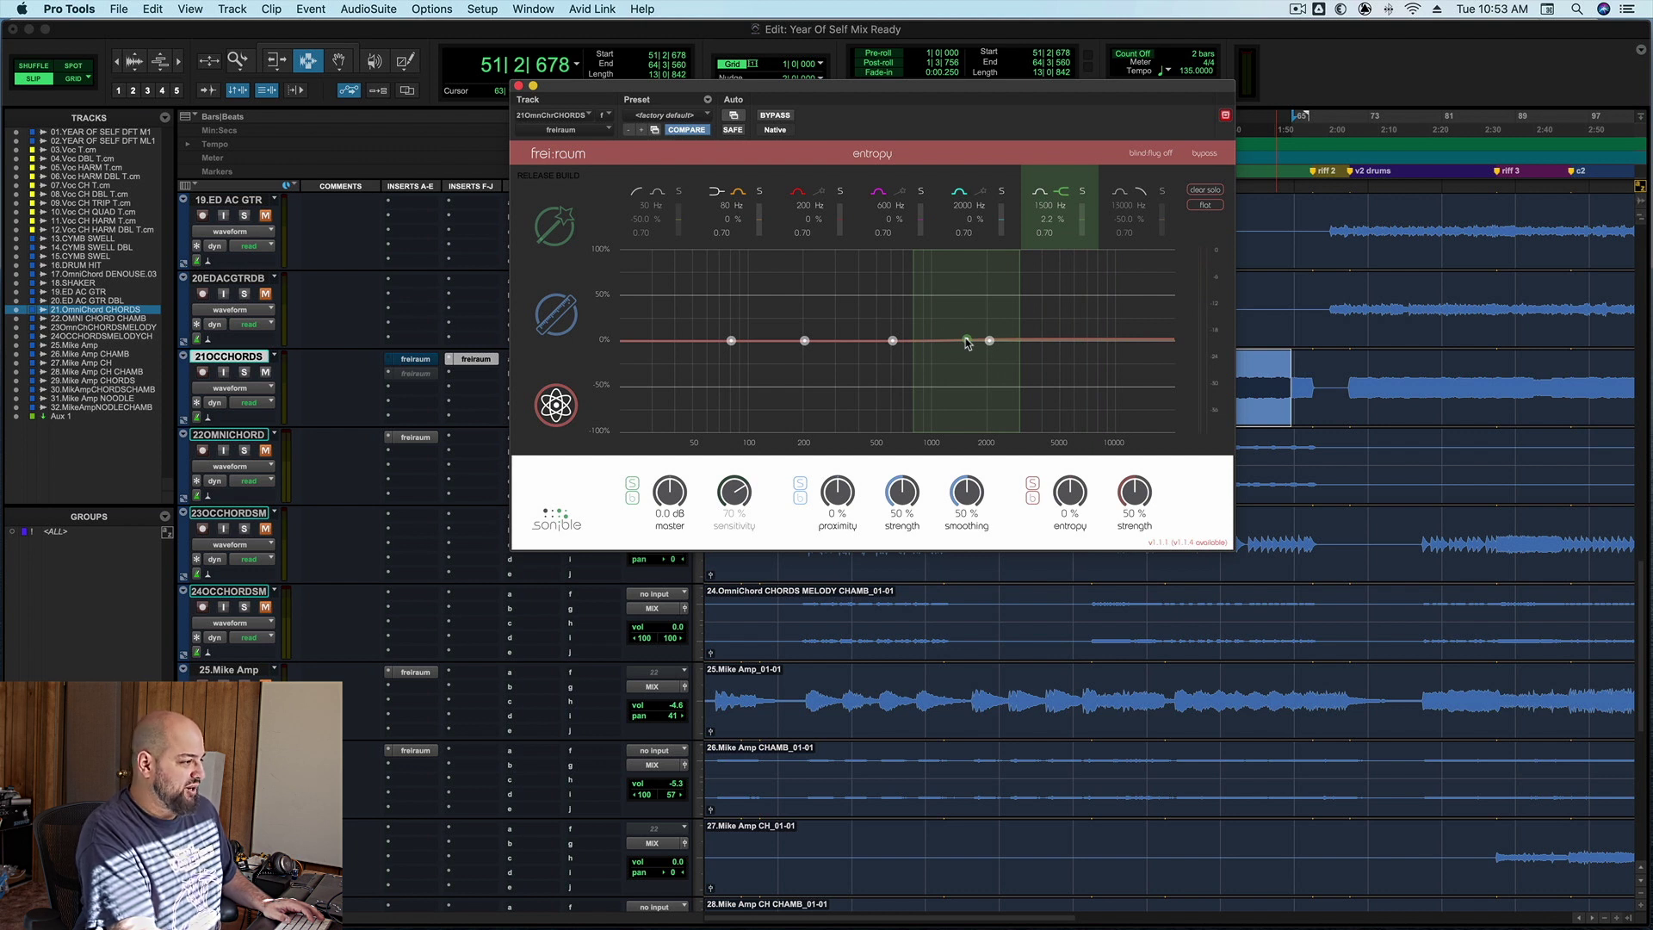
key(space)
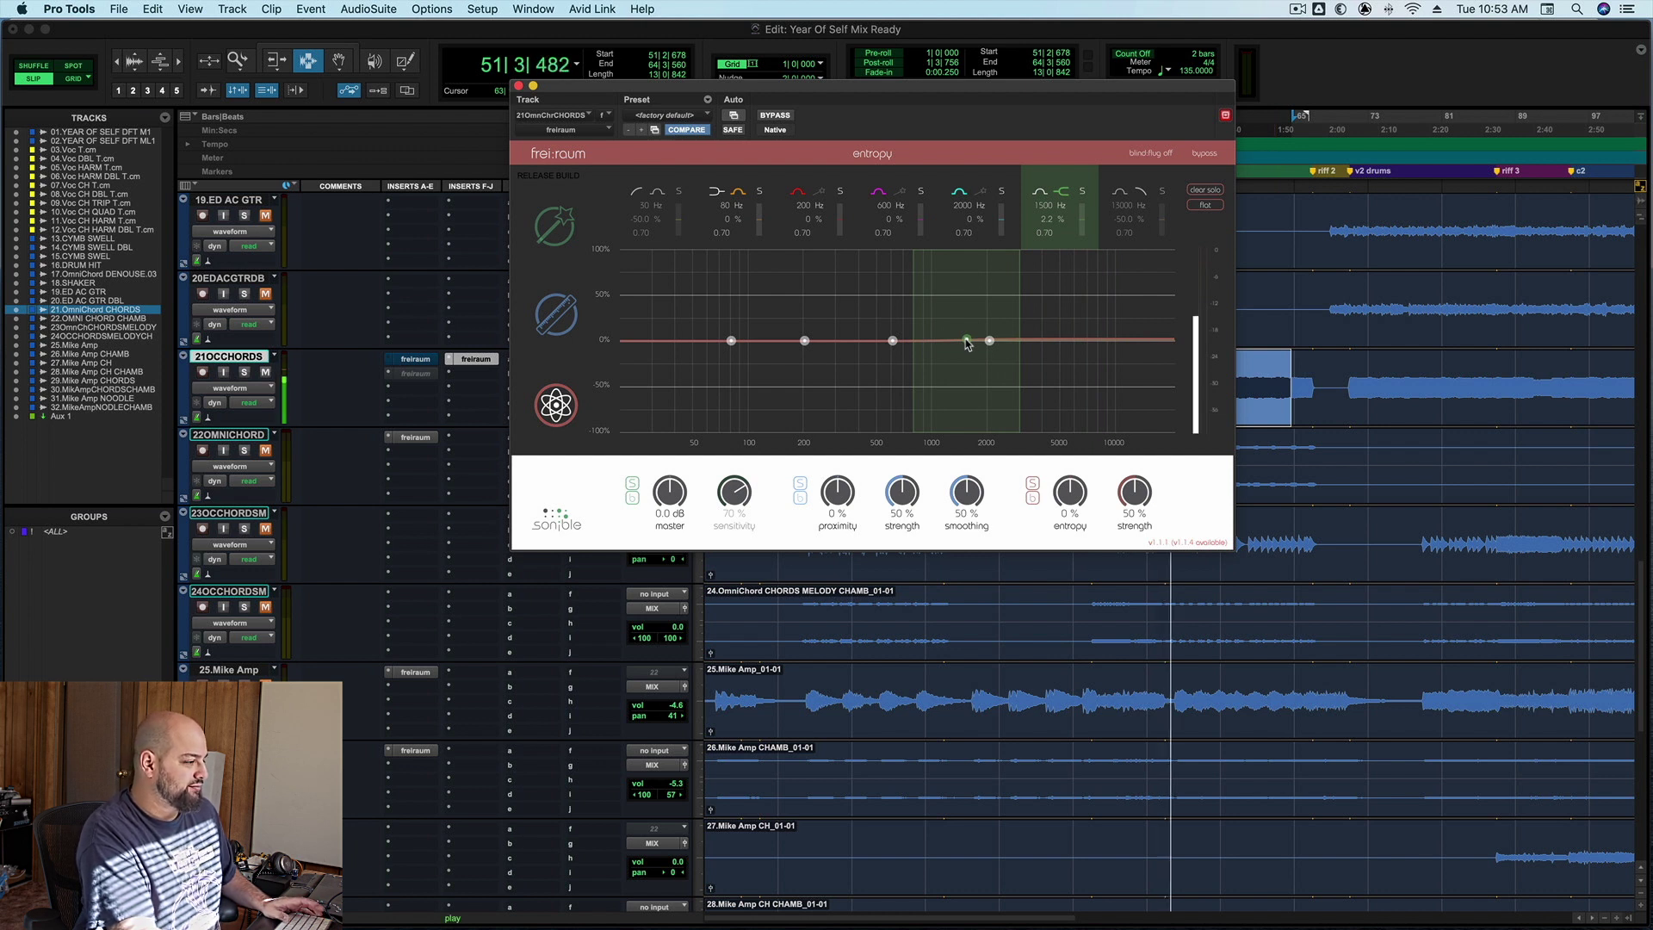
drag(968, 342, 964, 435)
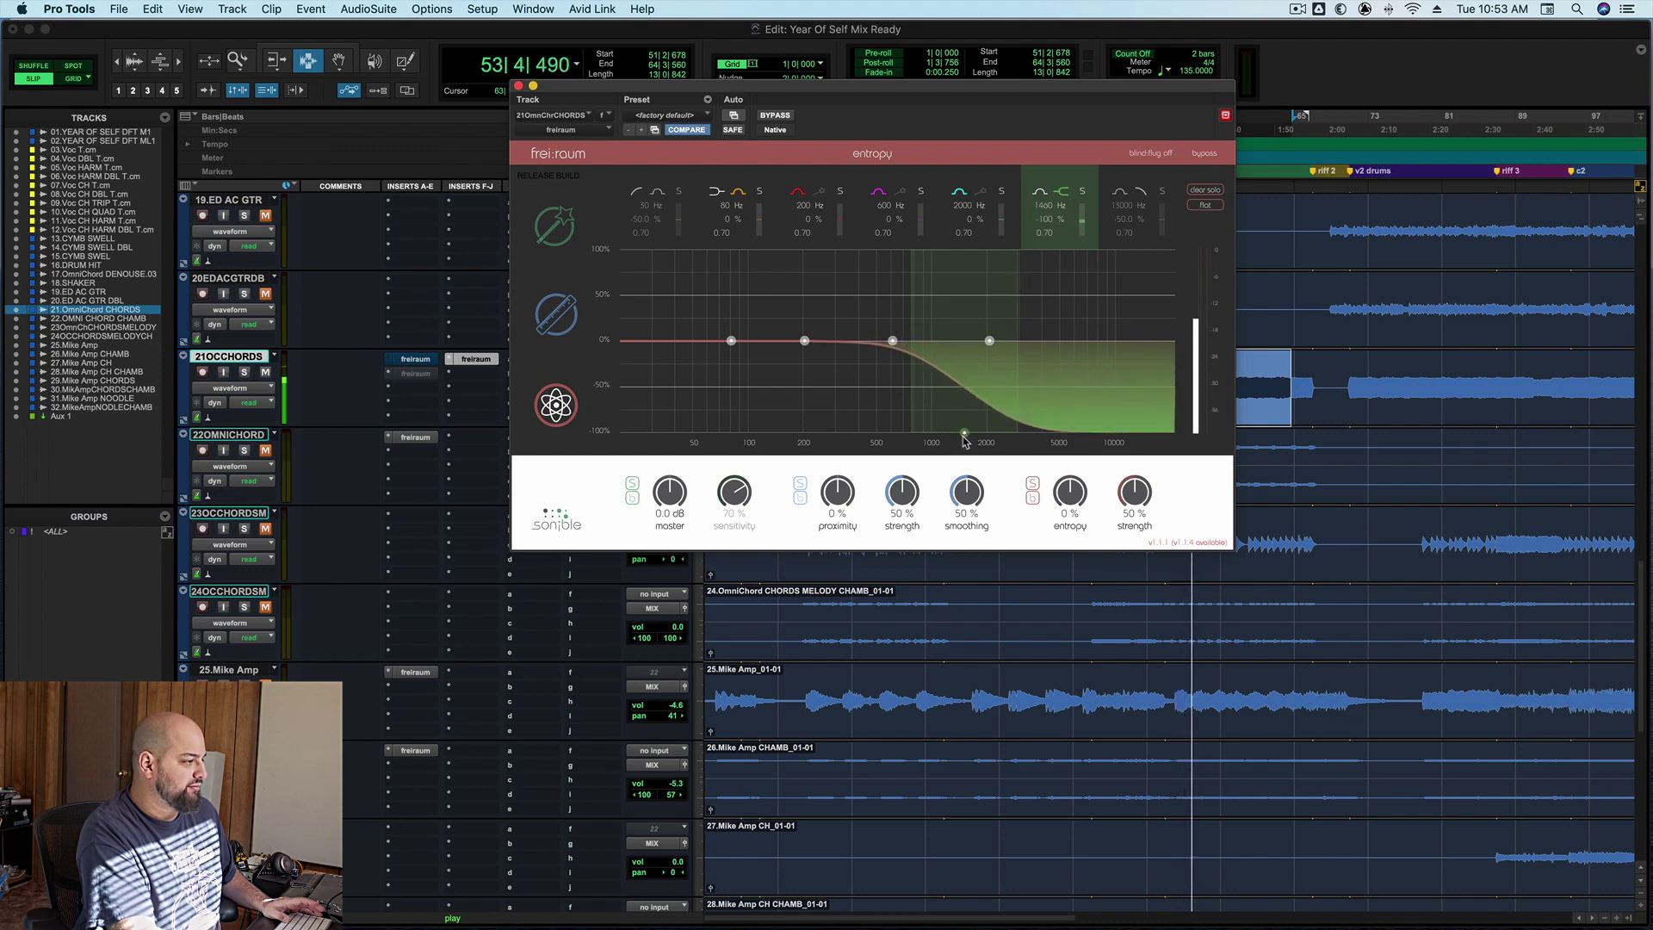
drag(964, 438, 950, 346)
key(space)
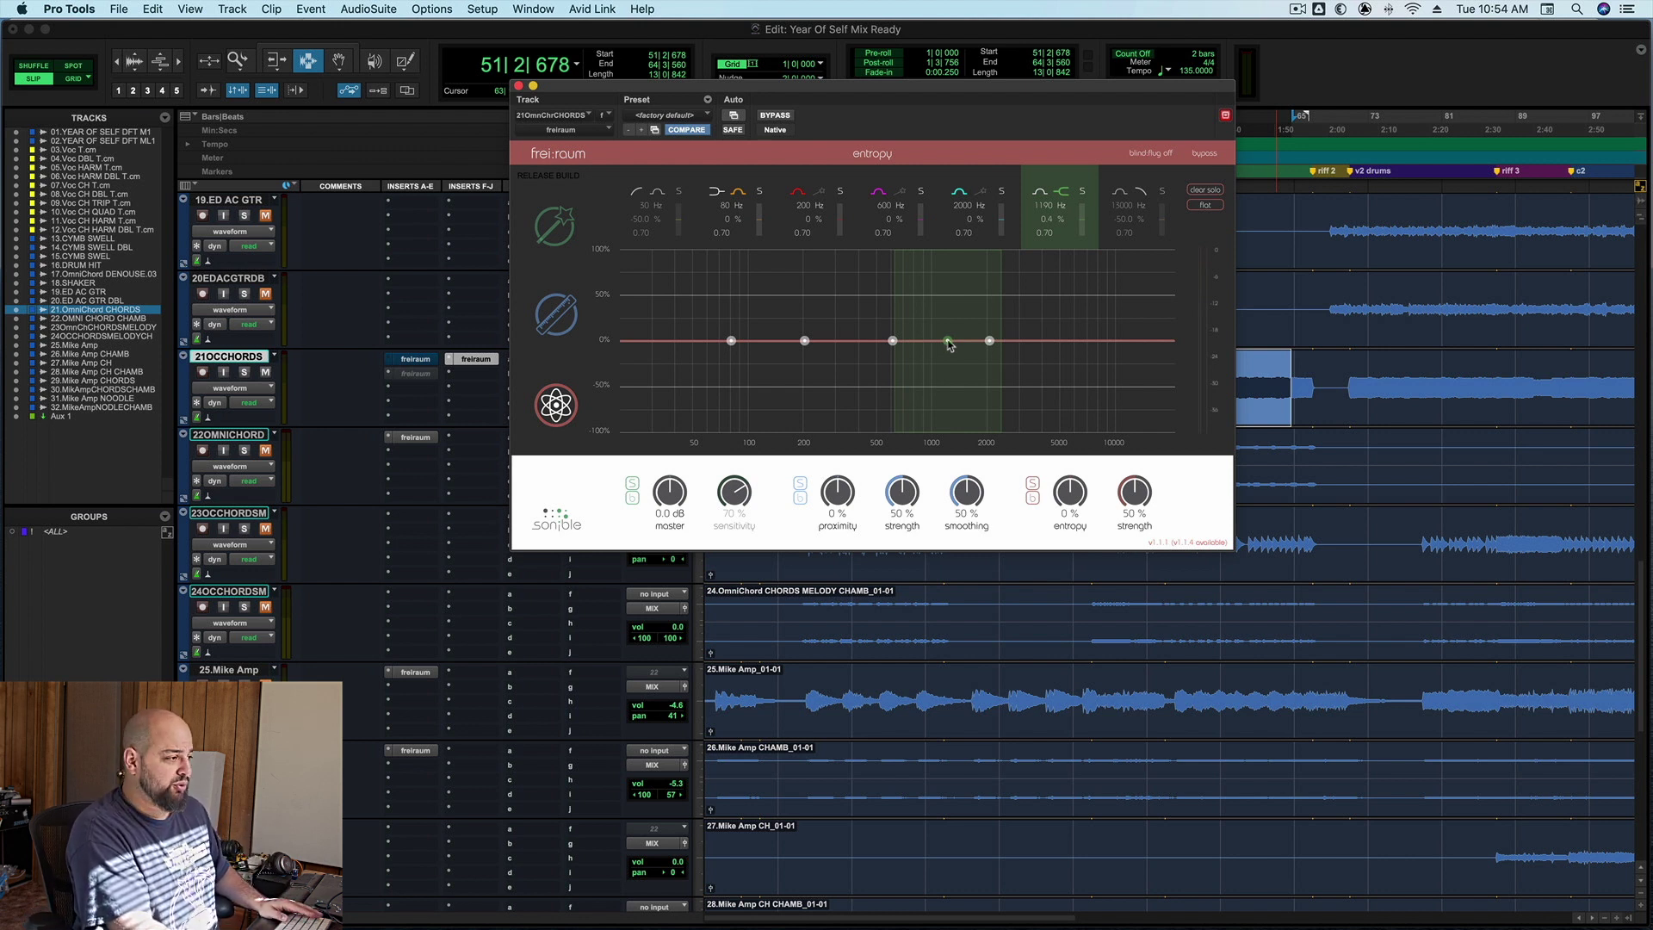
During playback, raise the entropy high shelf to about 48.9 % at 1230 Hz with a Q of 0.50, and compare it against bypass.
key(space)
drag(948, 343, 950, 296)
scroll(966, 299, down, 2)
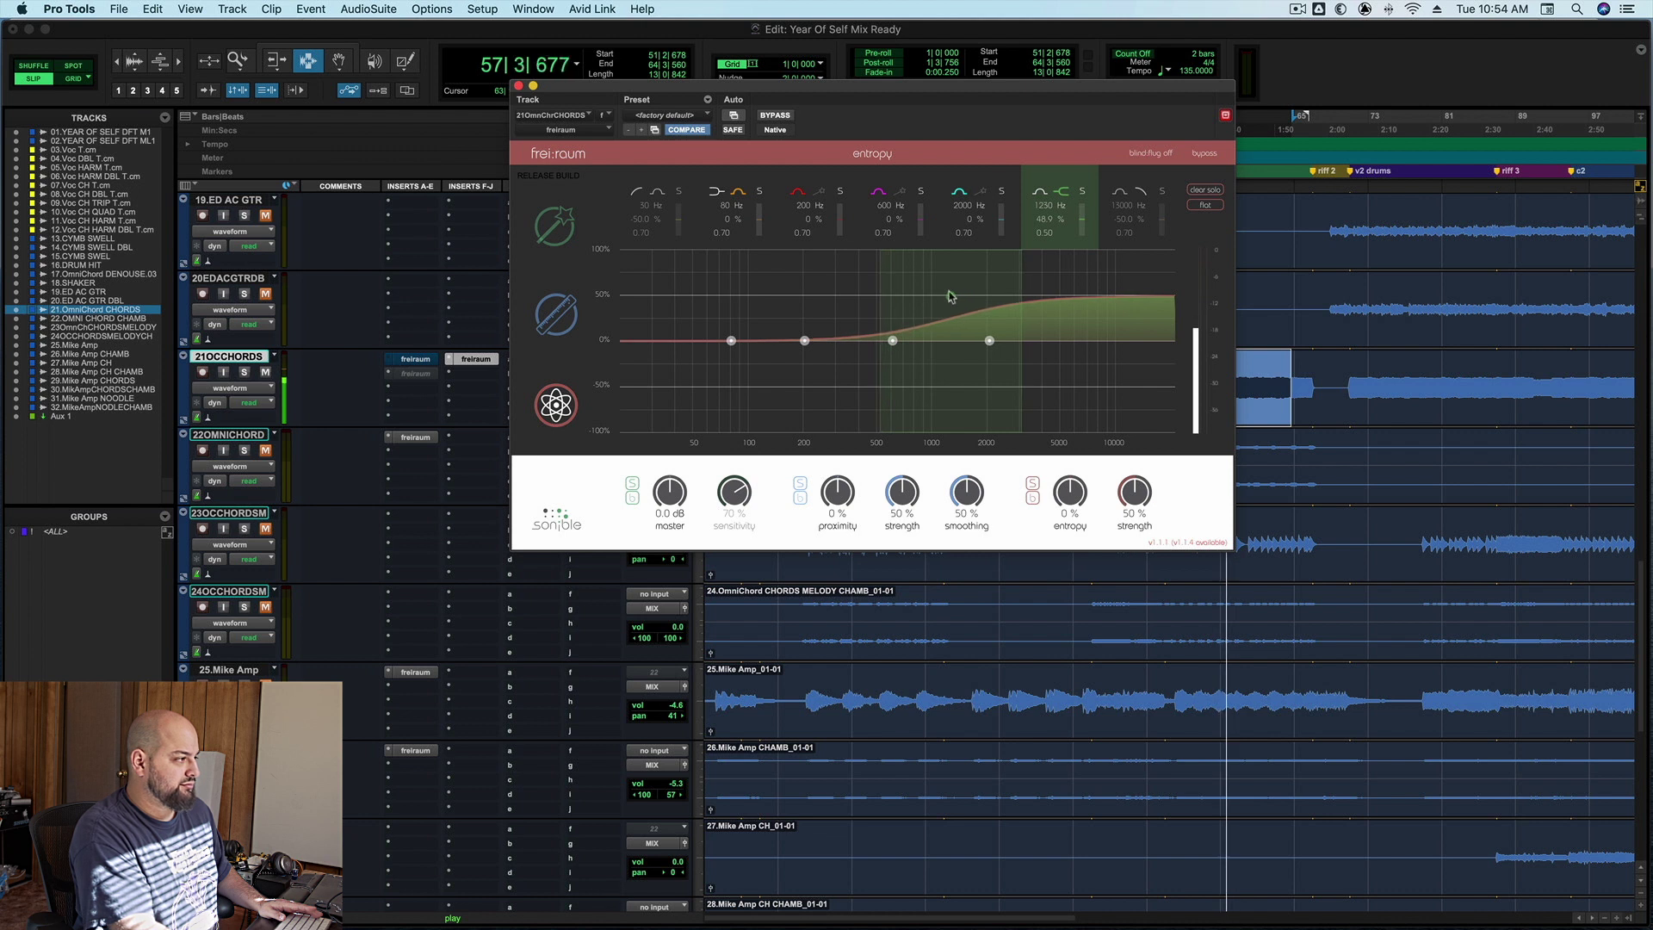
click(783, 116)
click(784, 116)
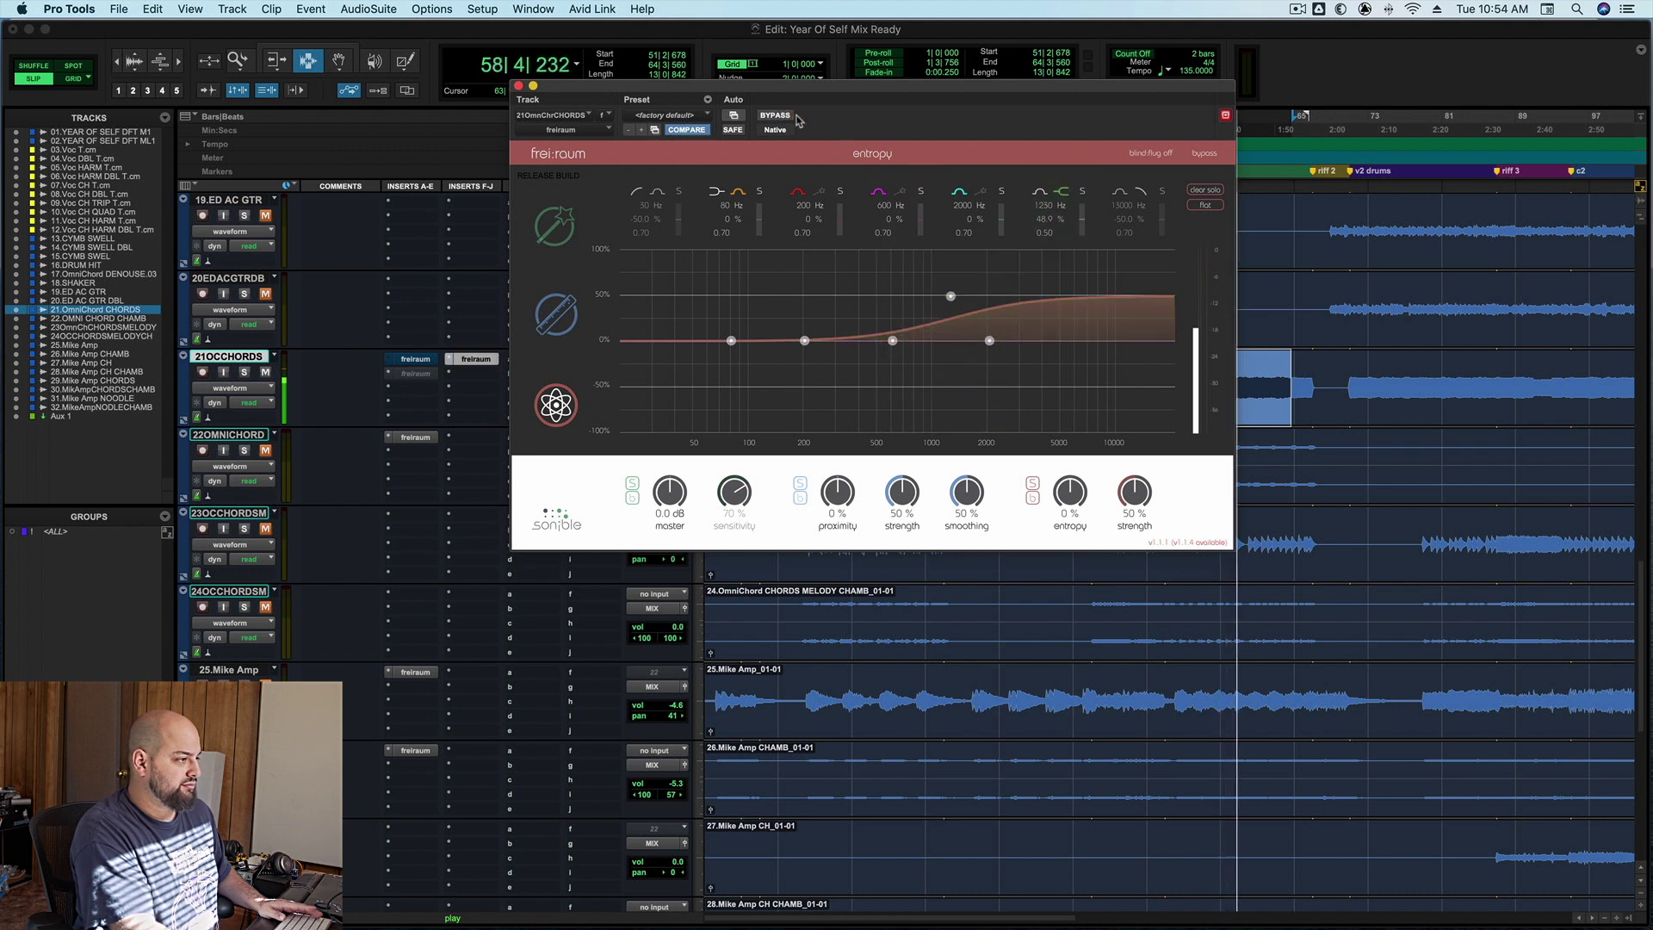
key(space)
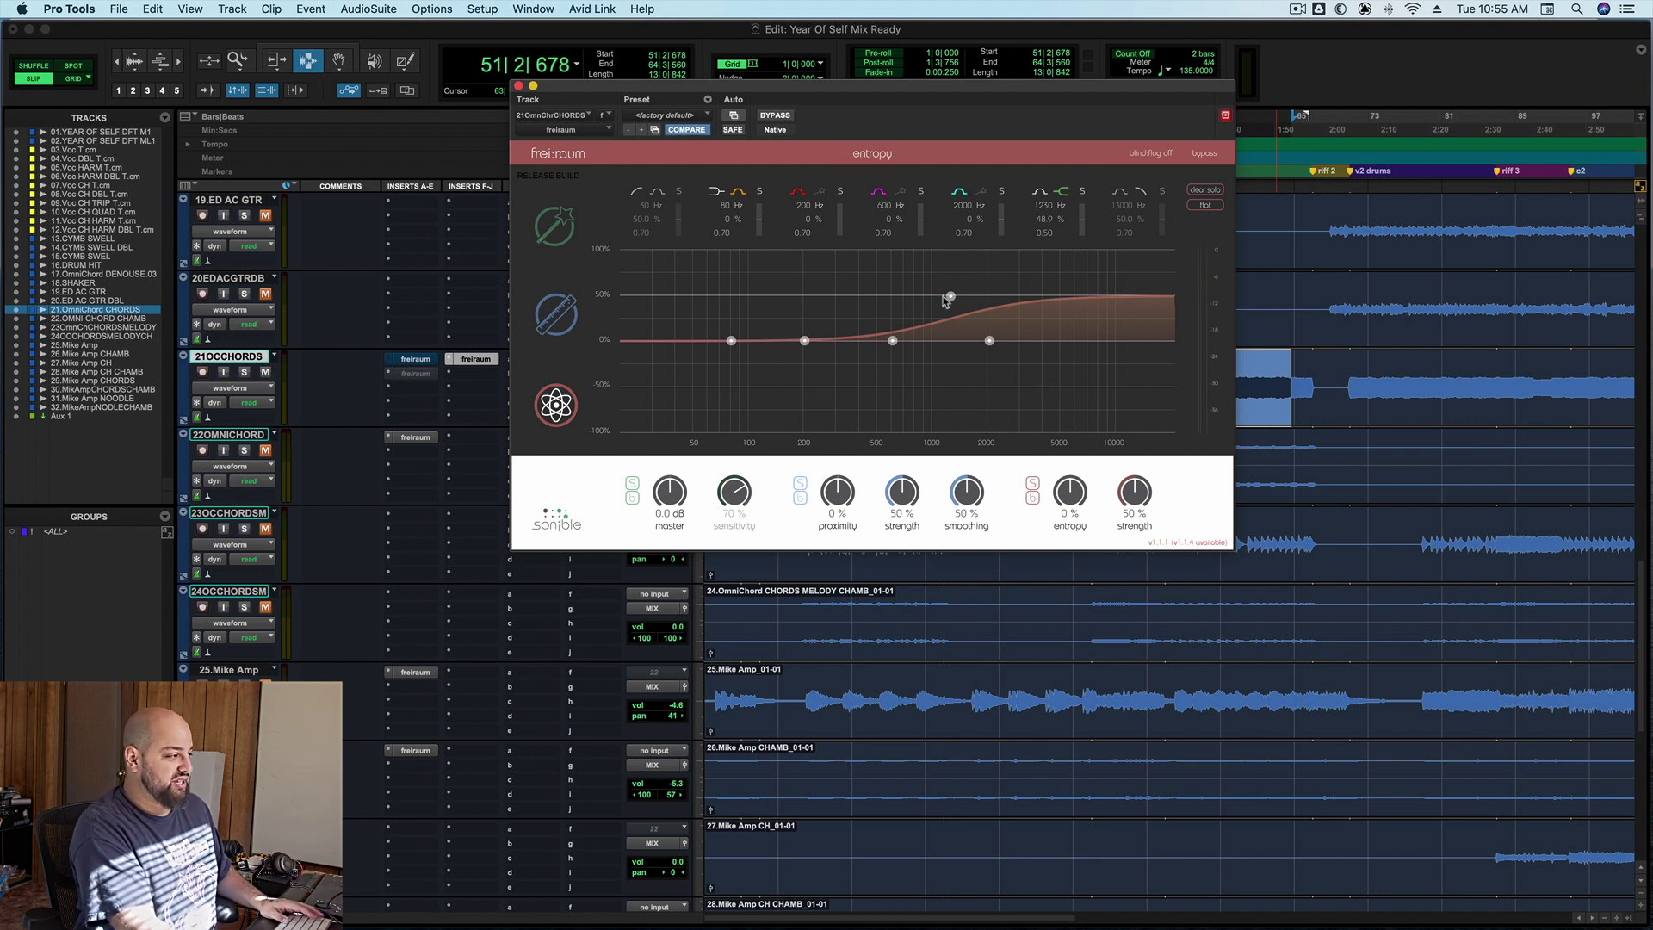
In the proximity EQ, turn the 5000 Hz band into a high shelf of 100 % at about 854 Hz and audition it.
click(569, 323)
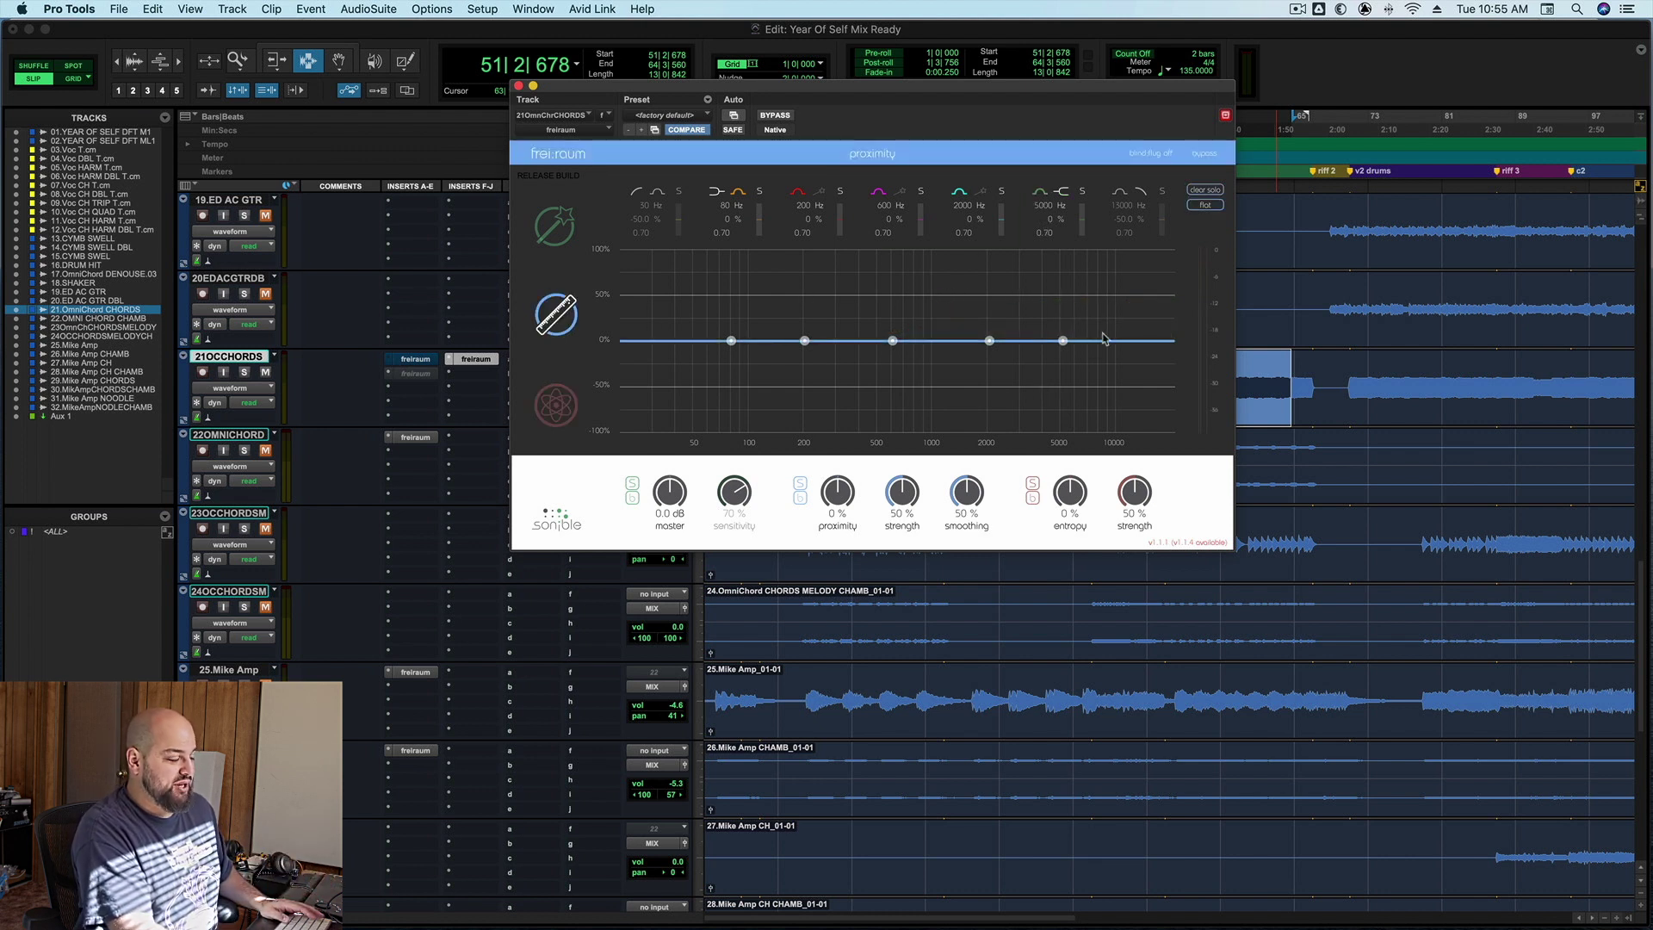
drag(1063, 341, 919, 250)
click(1061, 191)
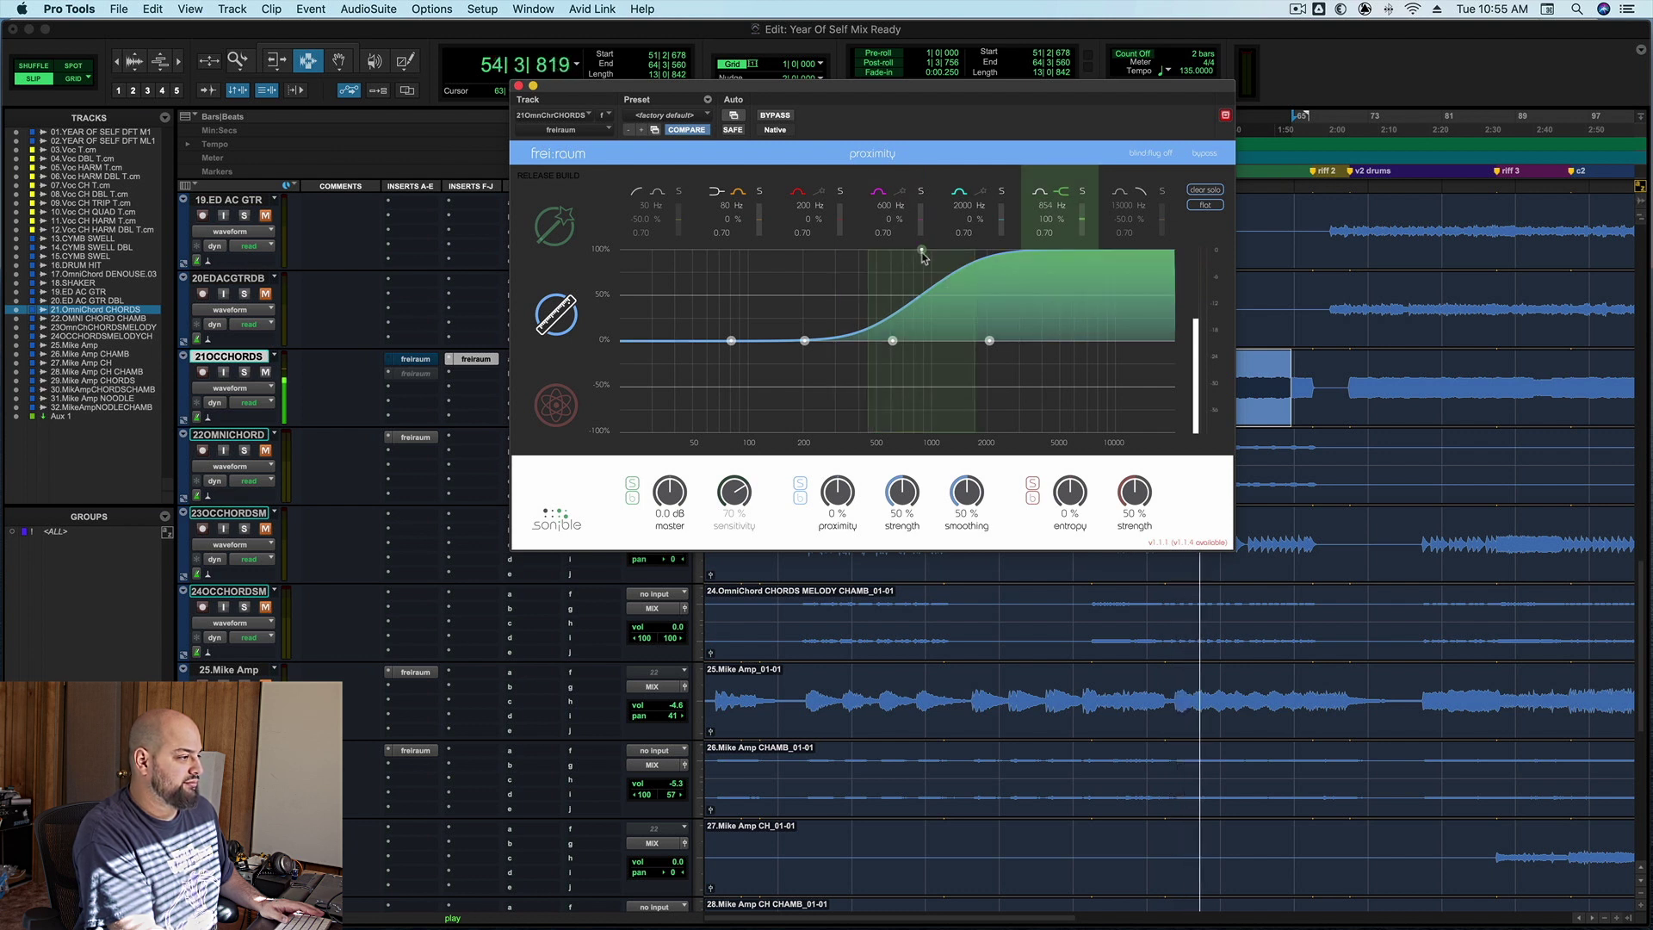
key(space)
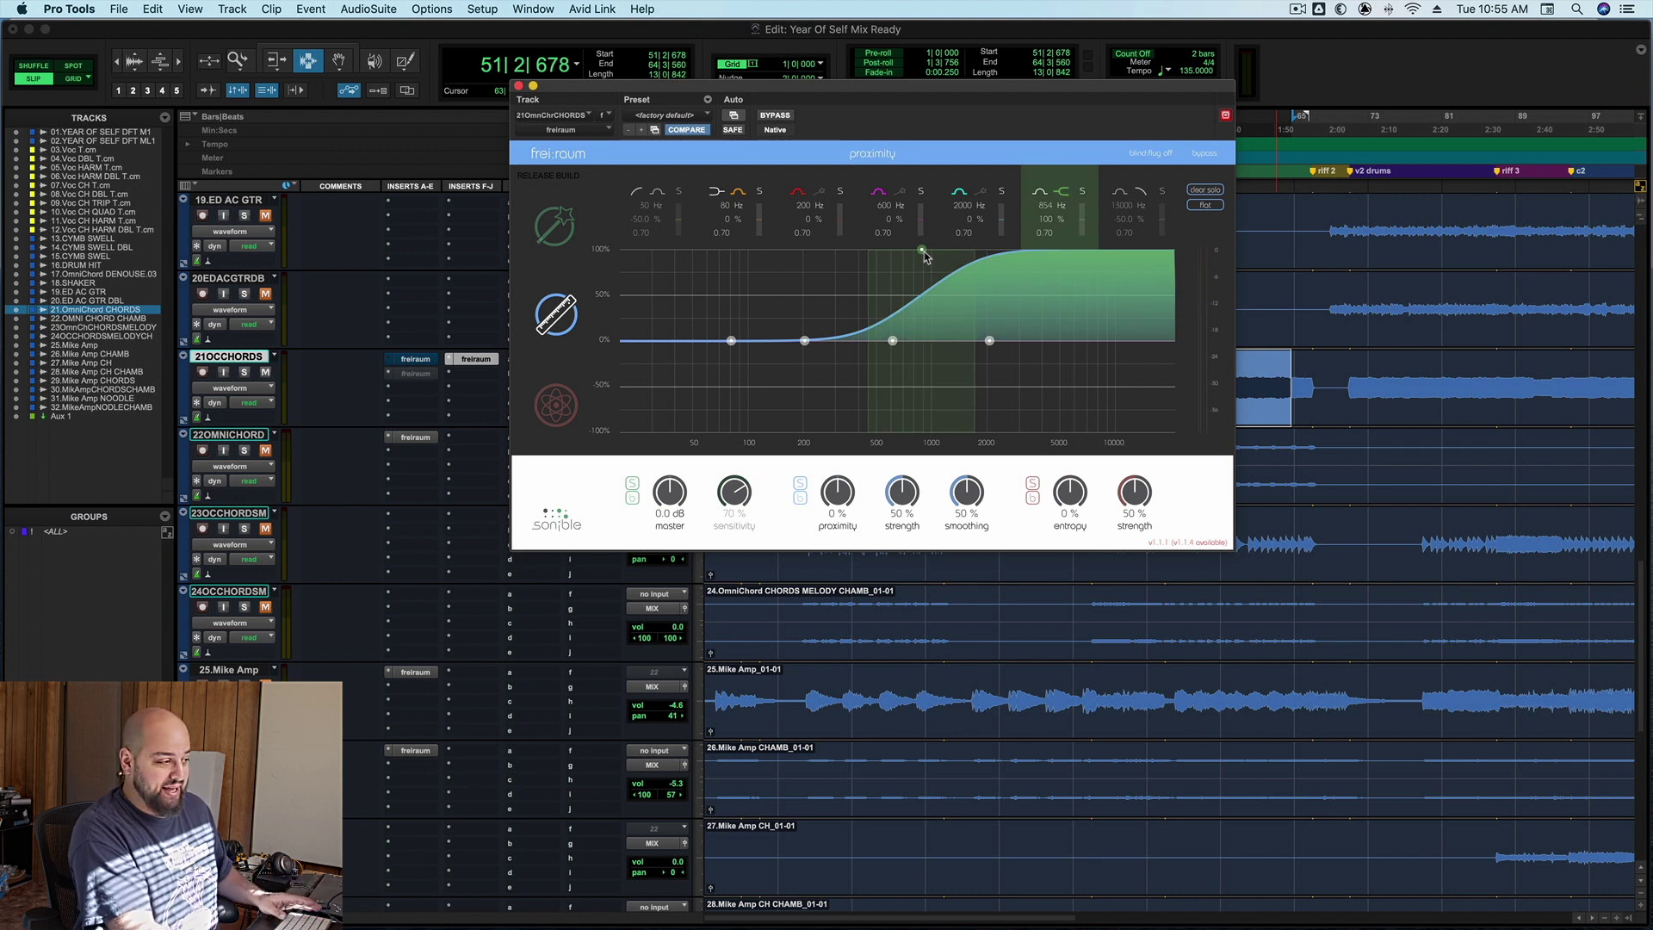
Restart playback and lower the proximity high shelf to -100 % at about 757 Hz.
key(space)
drag(923, 252, 915, 442)
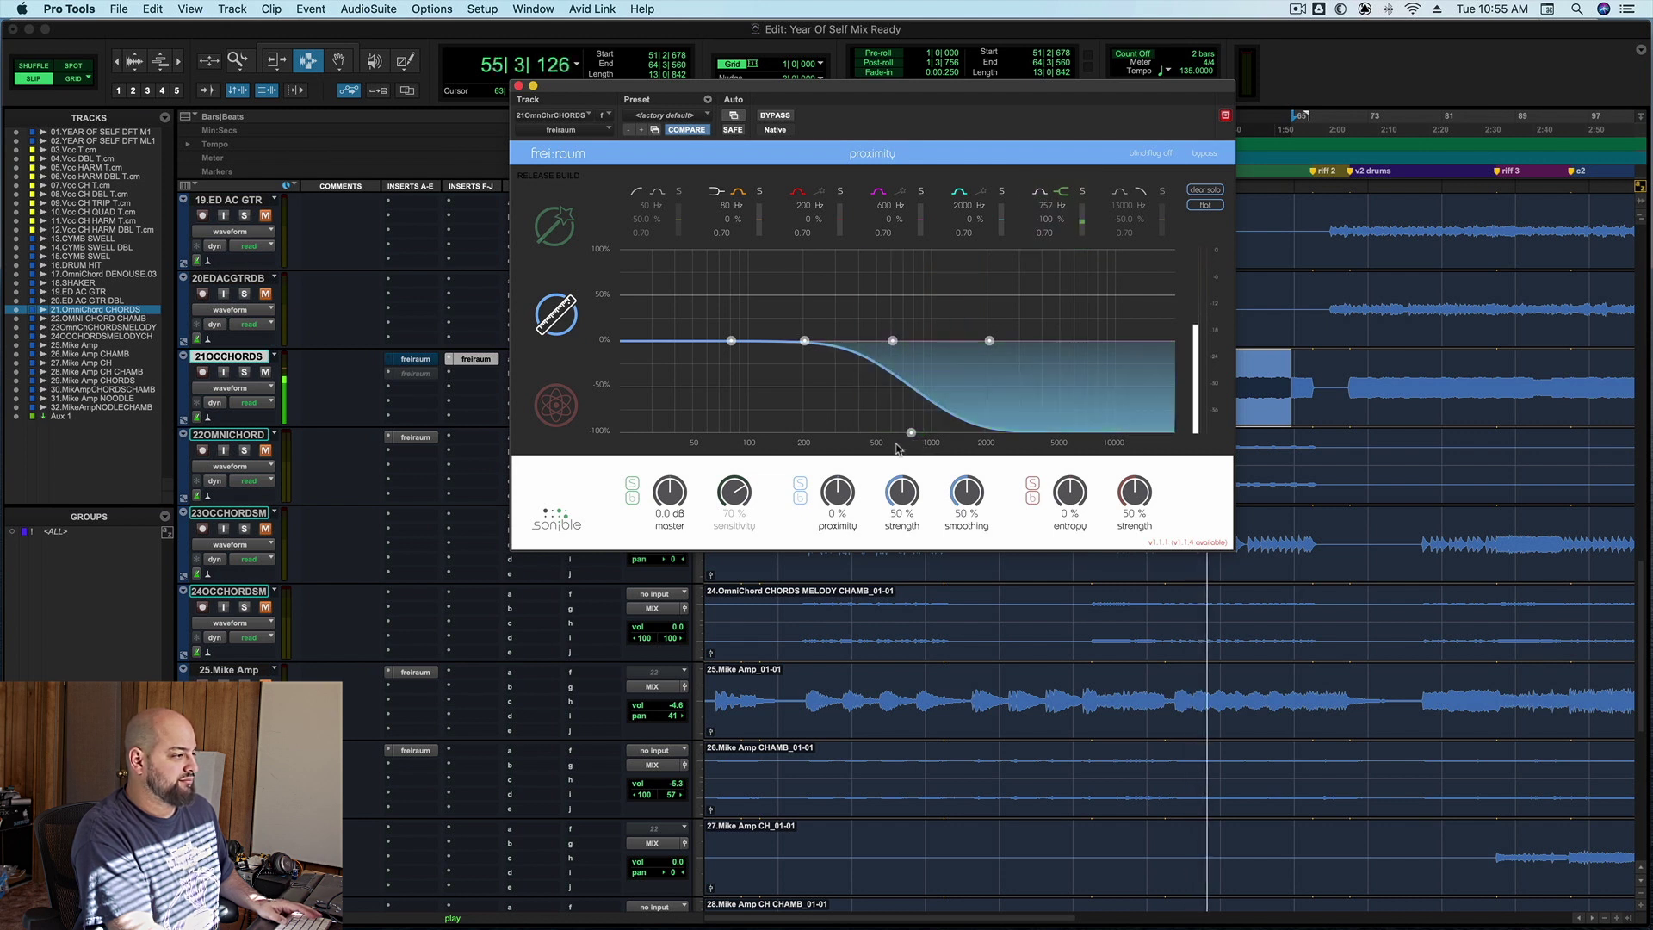
Return the proximity high shelf to 0 % at about 1050 Hz, then audition the low shelf at about -54.2 % and 342 Hz with a lower Q.
key(space)
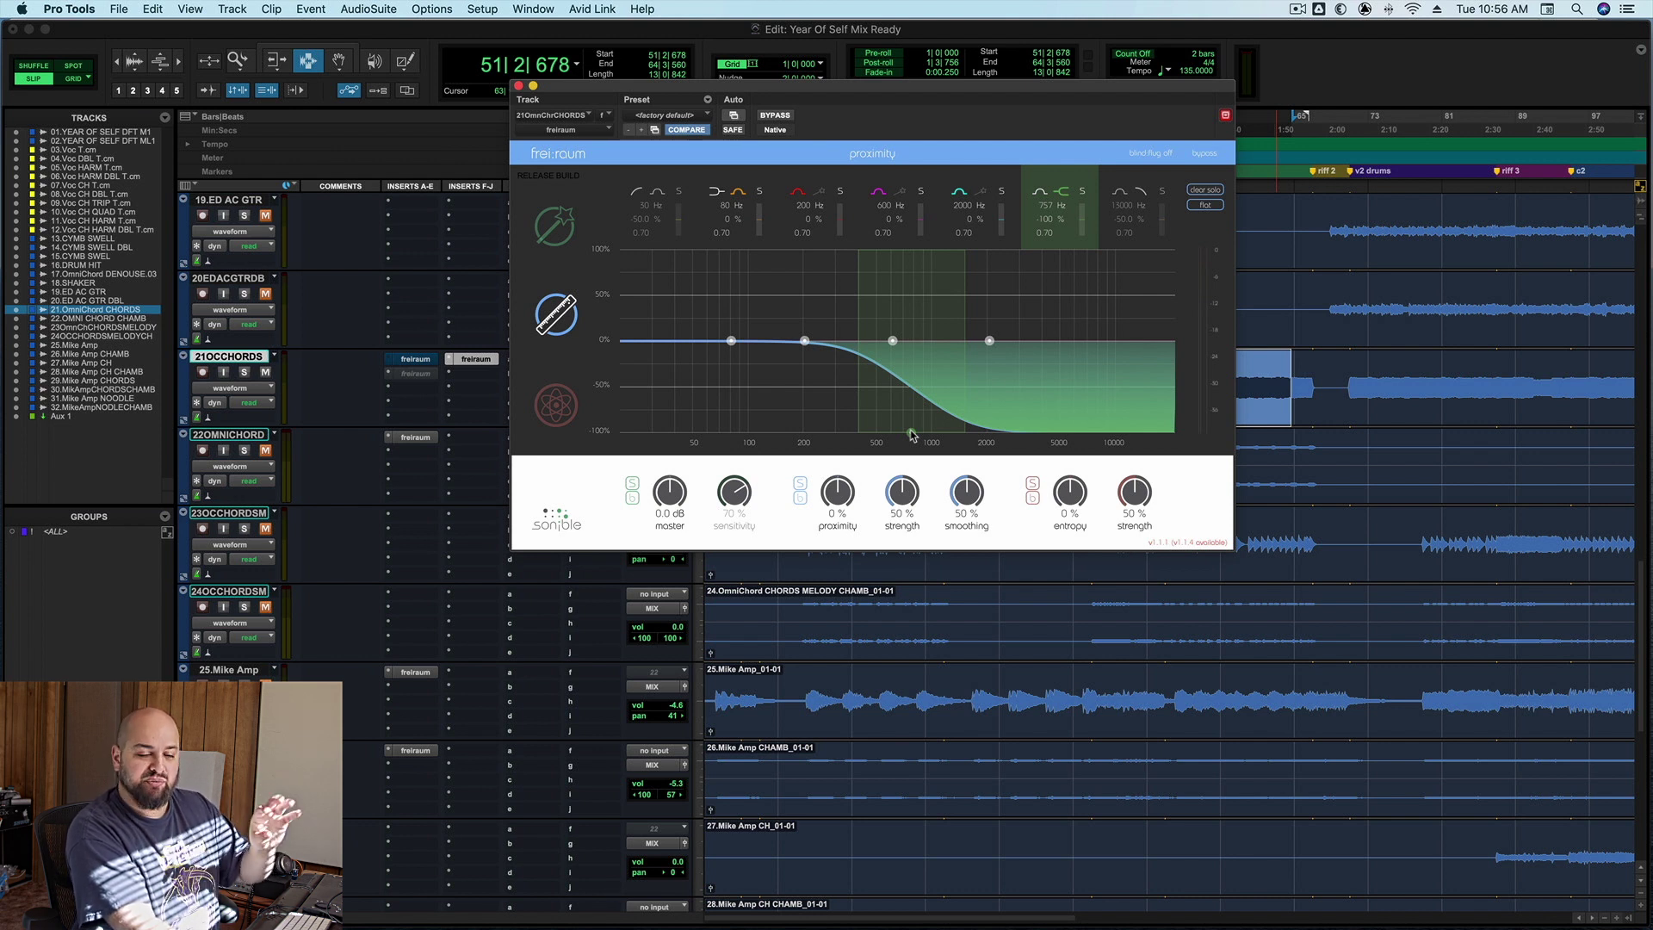
drag(912, 433, 937, 343)
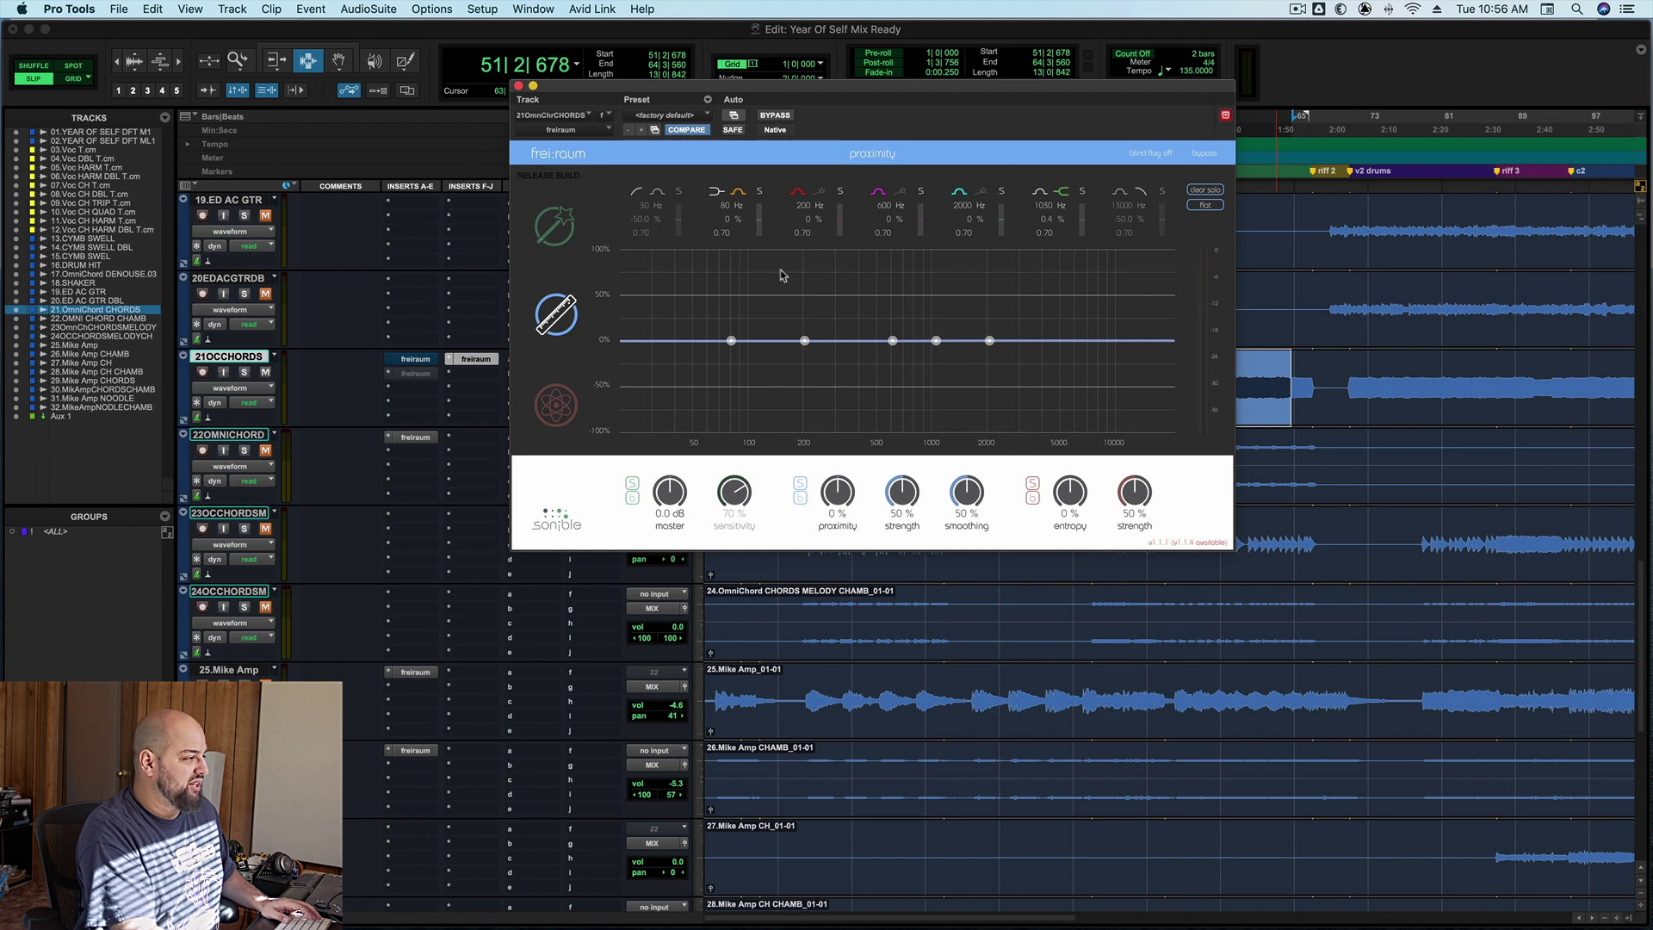
drag(731, 341, 848, 394)
key(space)
scroll(848, 393, down, 5)
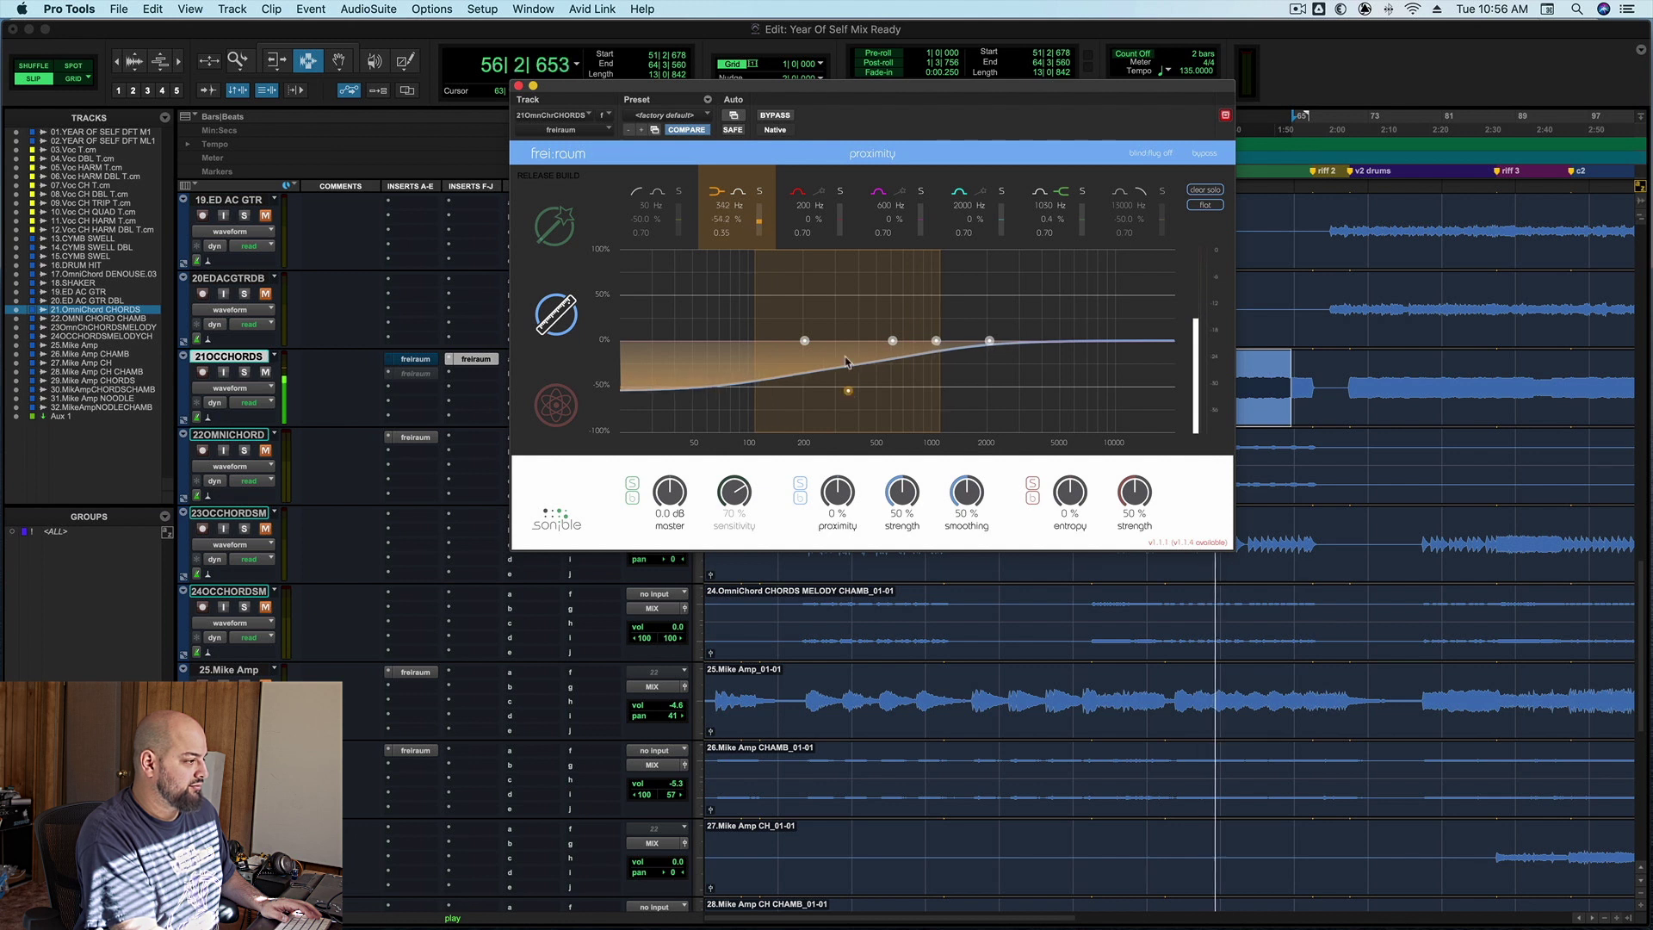
Set the overall proximity to -15 % and its smoothing to 72 % on the OmniChord chords while auditioning the chorus.
drag(837, 497, 835, 514)
key(space)
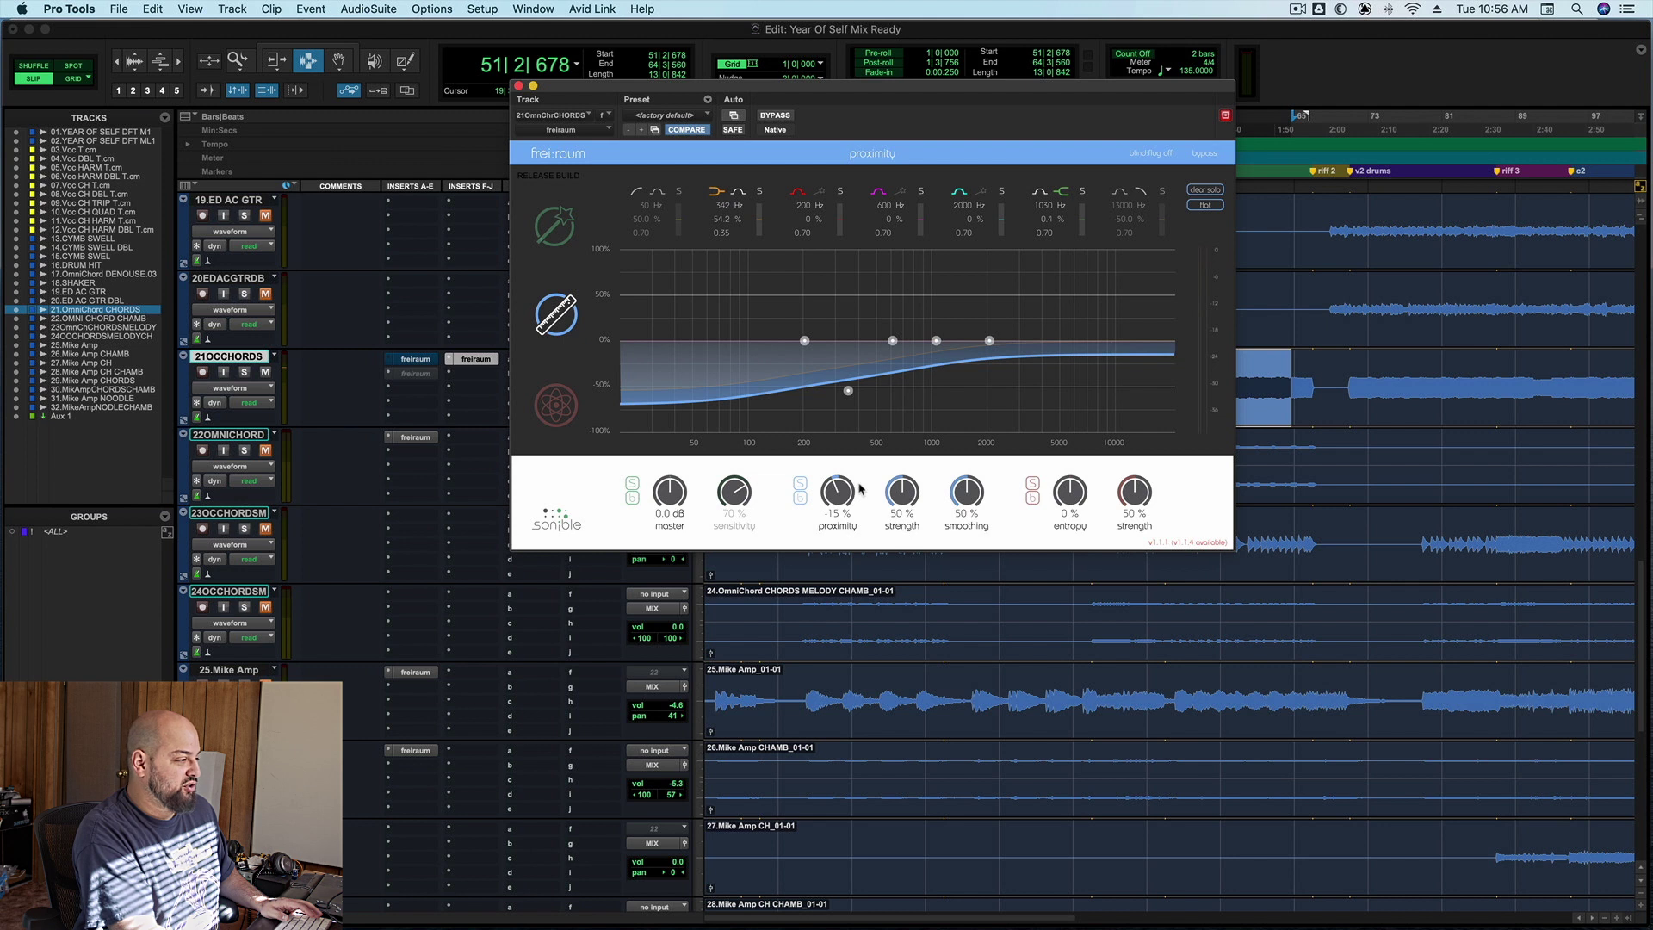
drag(850, 493, 849, 500)
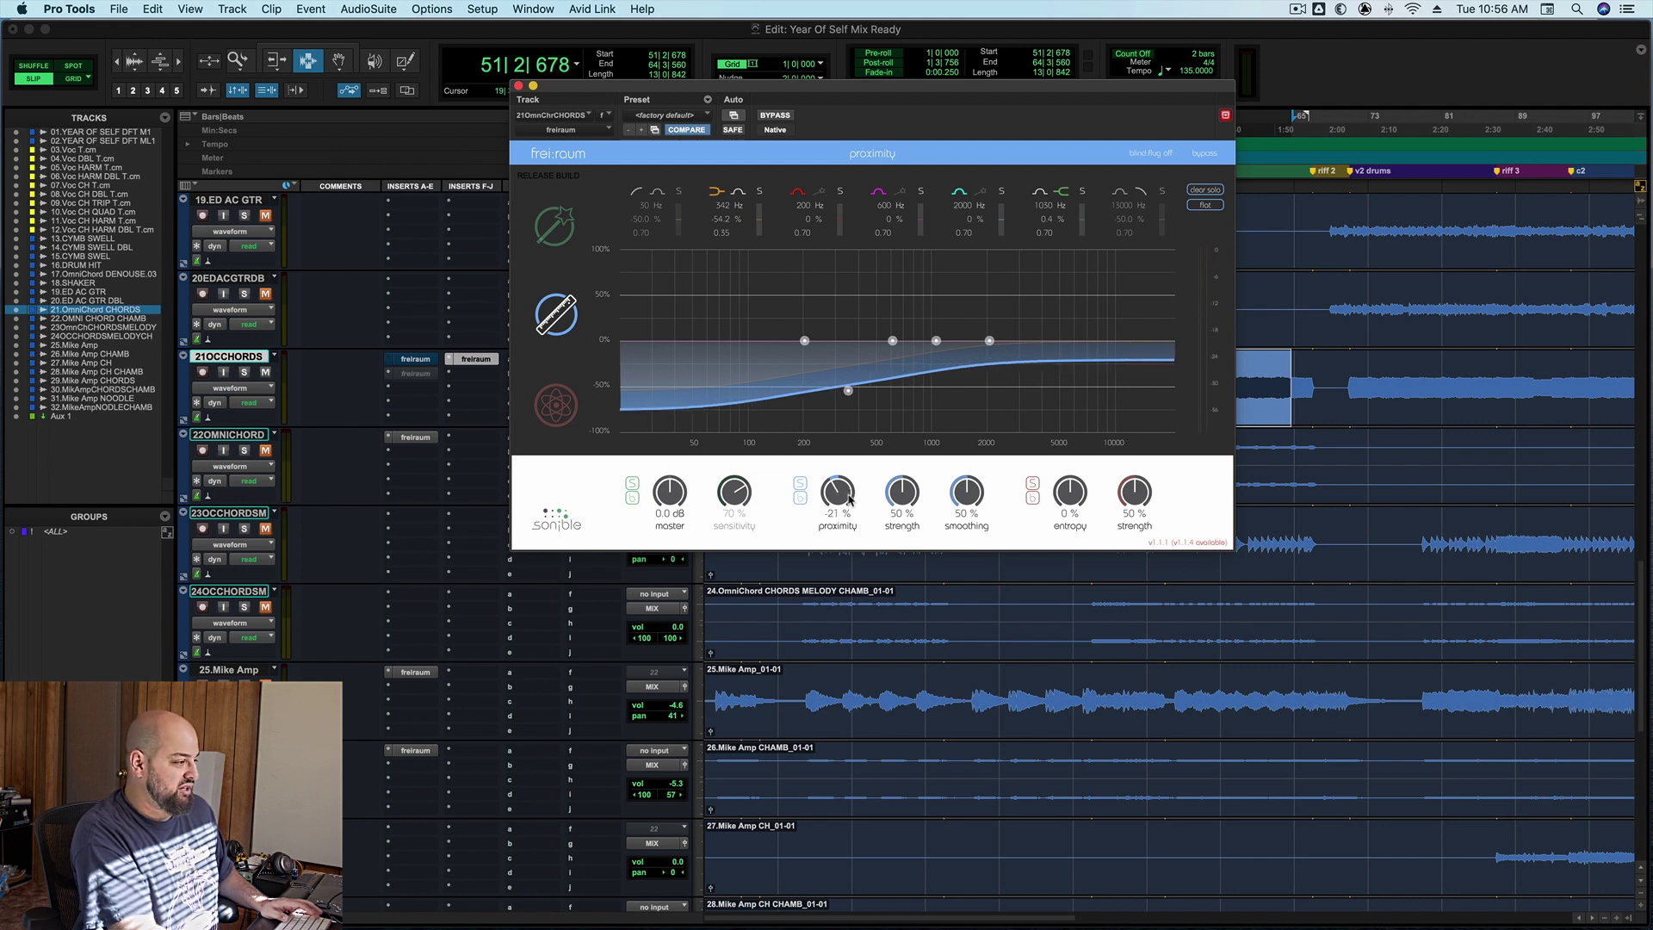
drag(849, 499, 849, 498)
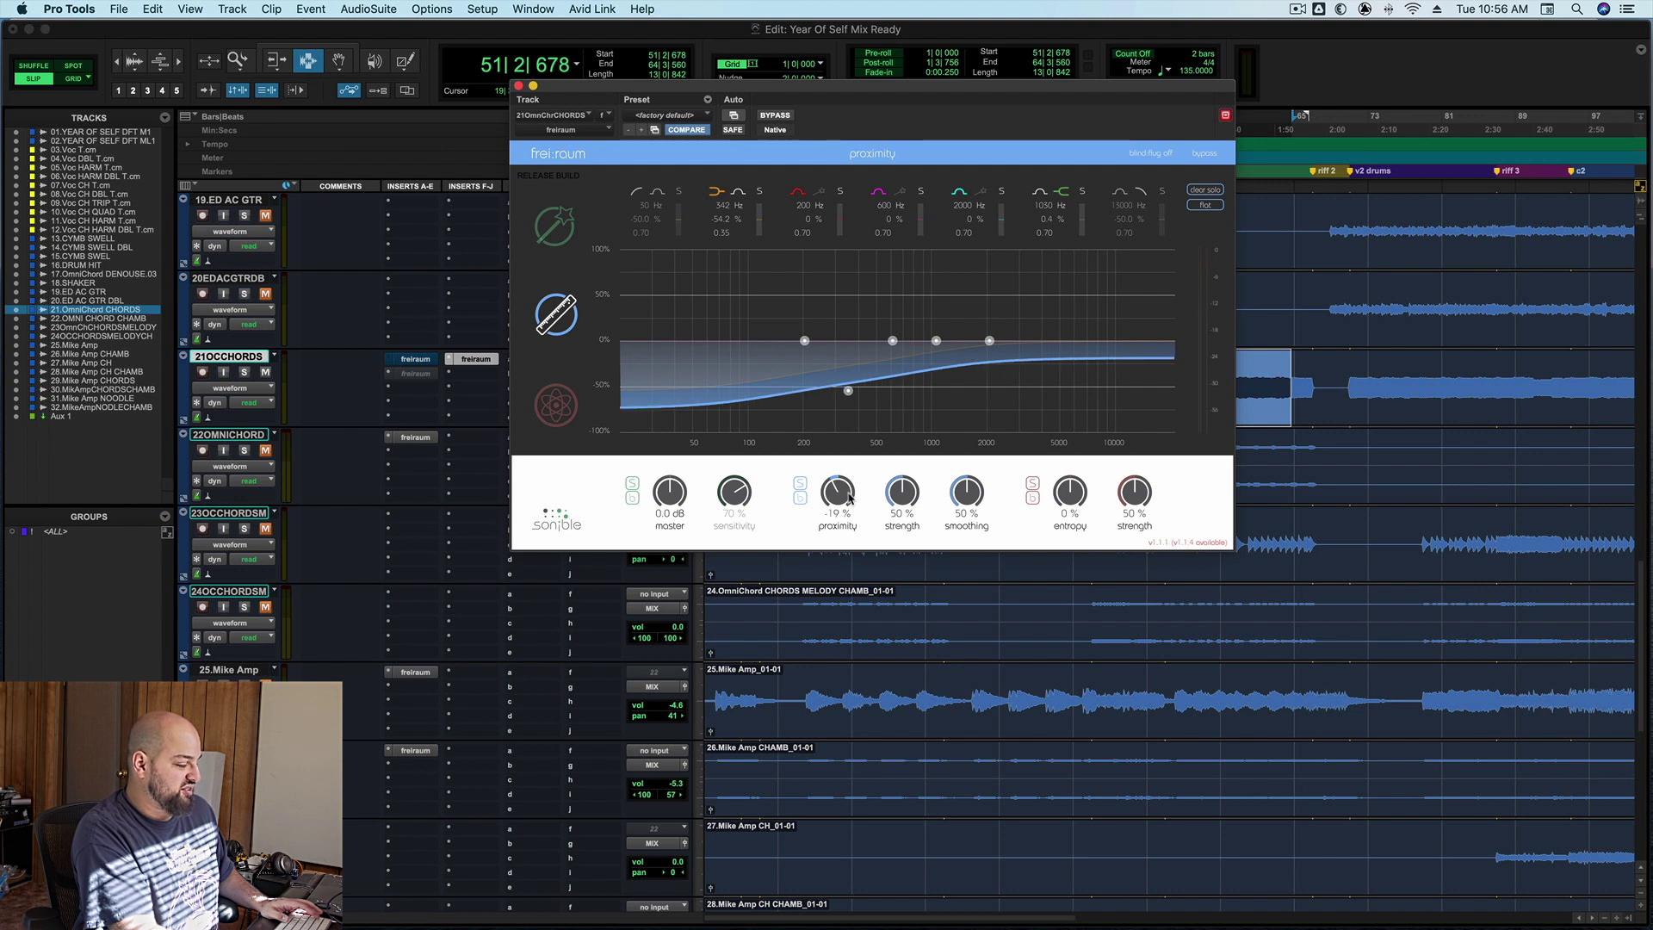
key(space)
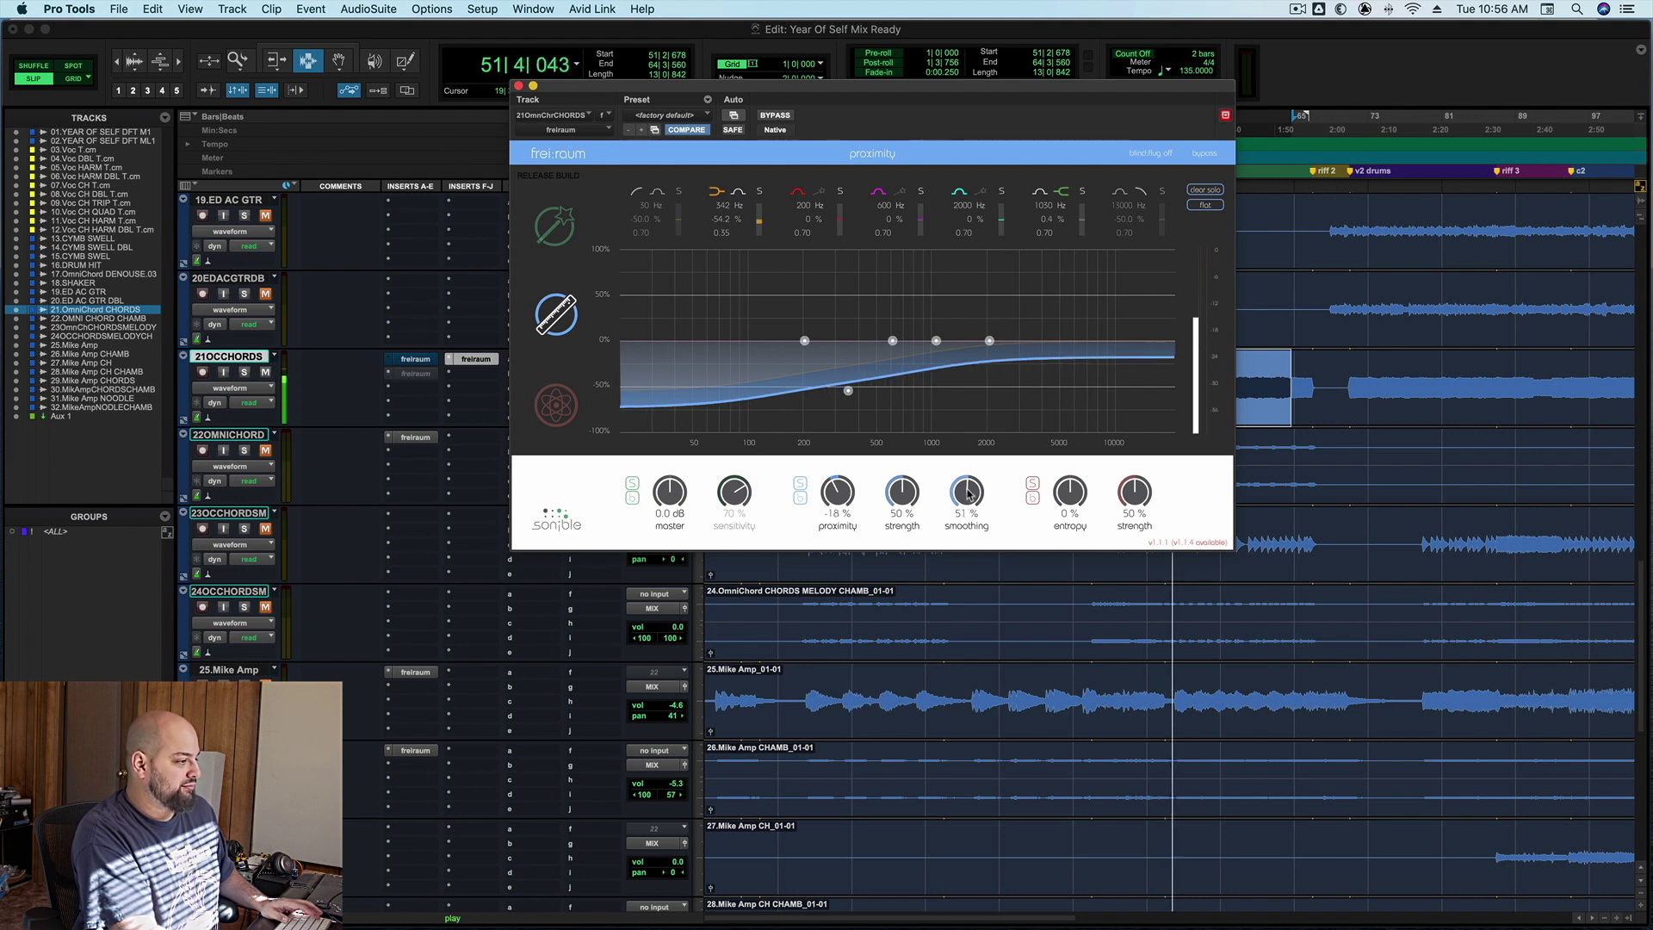
drag(964, 517, 980, 452)
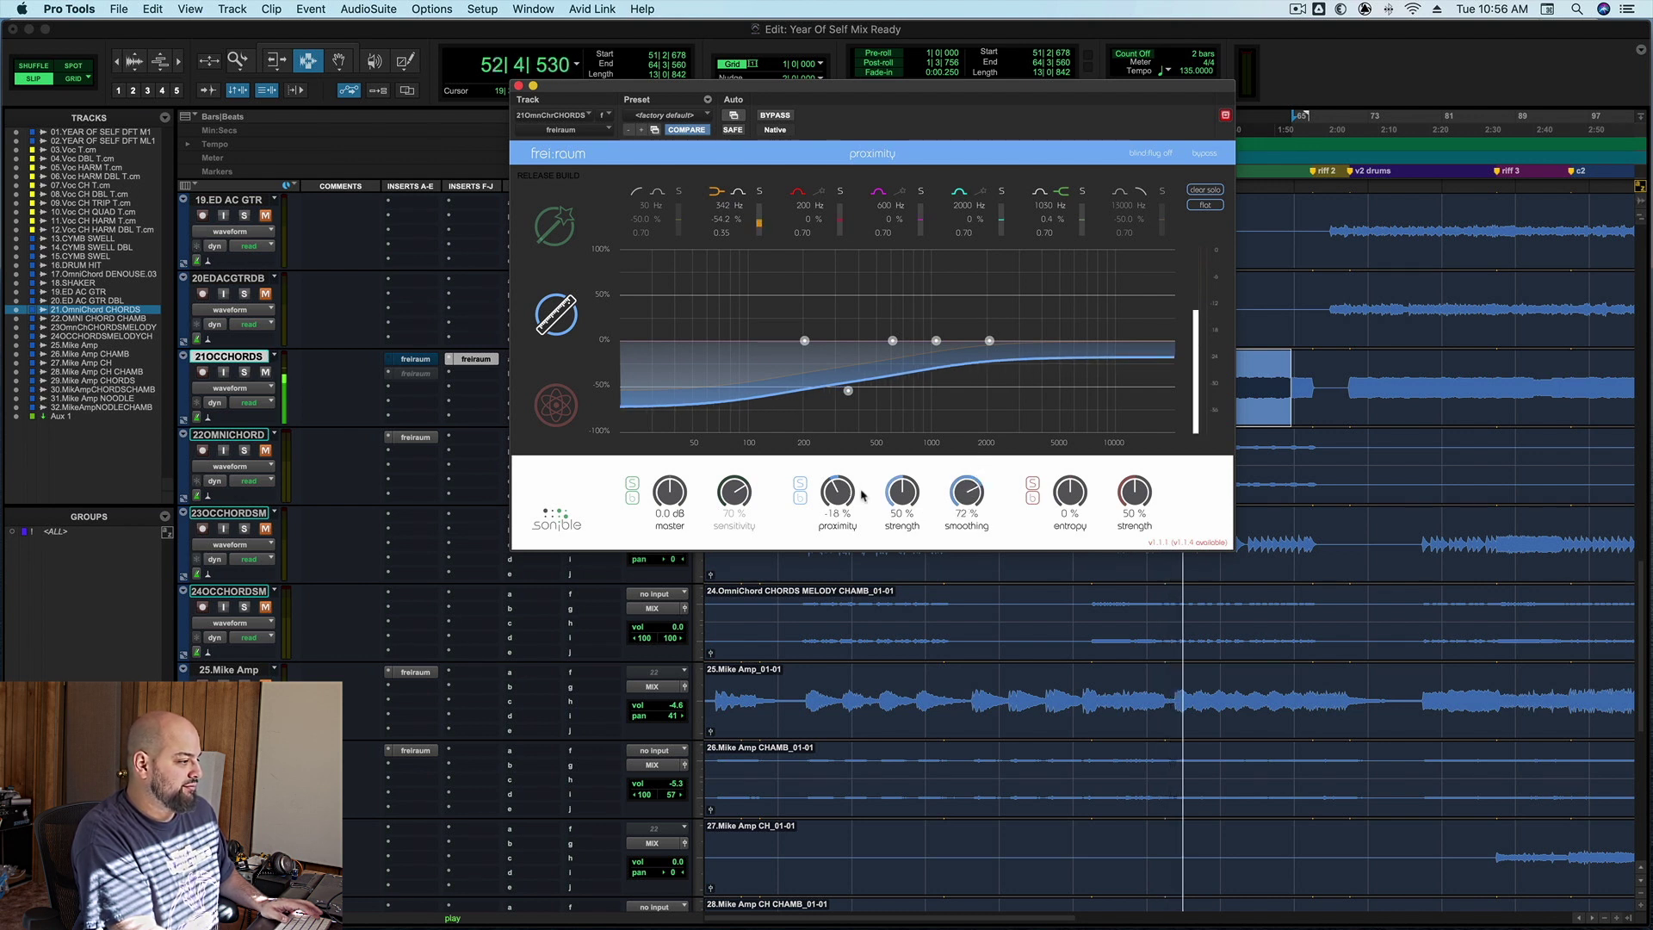
drag(848, 494, 847, 490)
Compare the proximity settings on the OmniChord chords with the plug-in bypassed during playback, and stop playback.
click(774, 115)
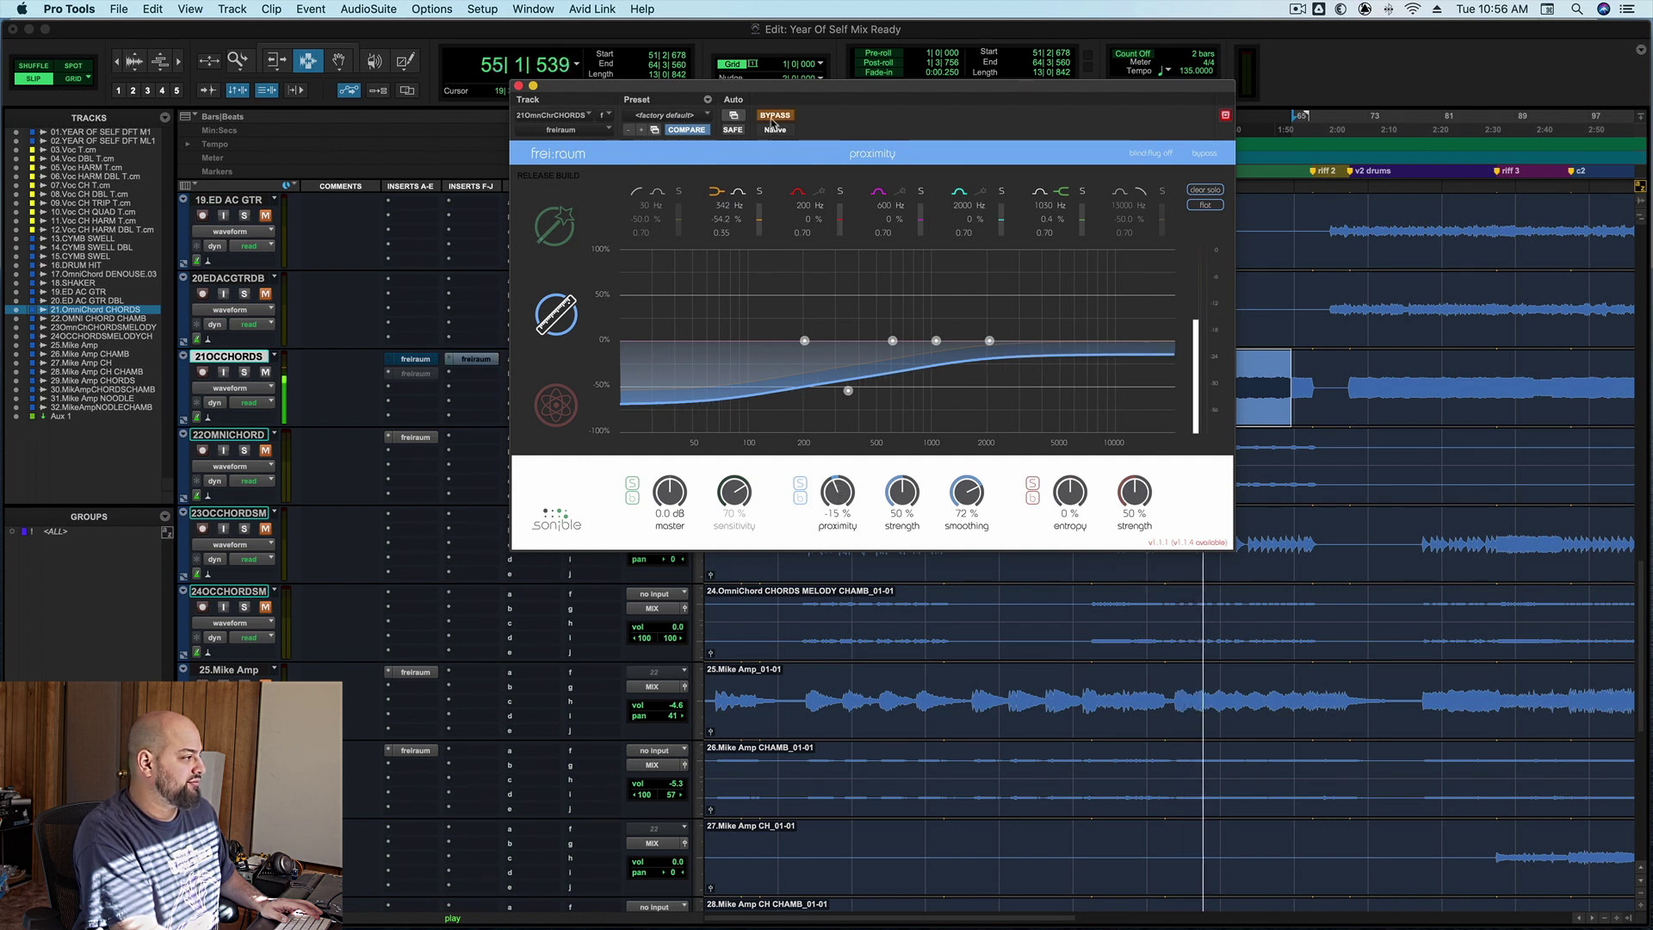
click(774, 116)
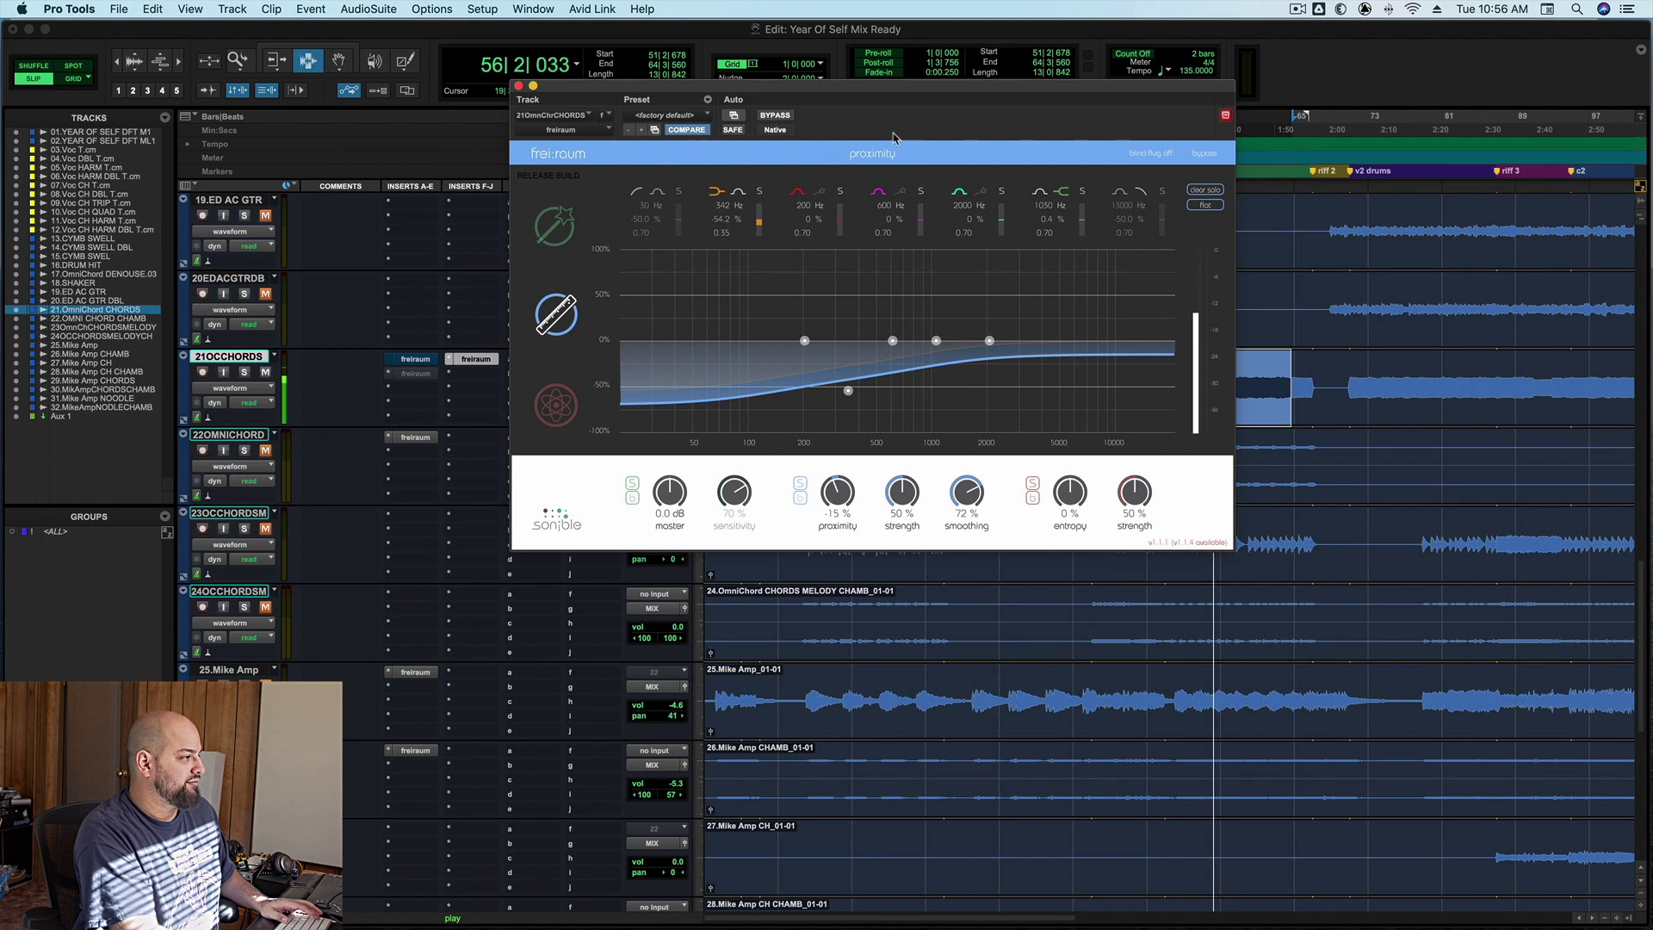
key(space)
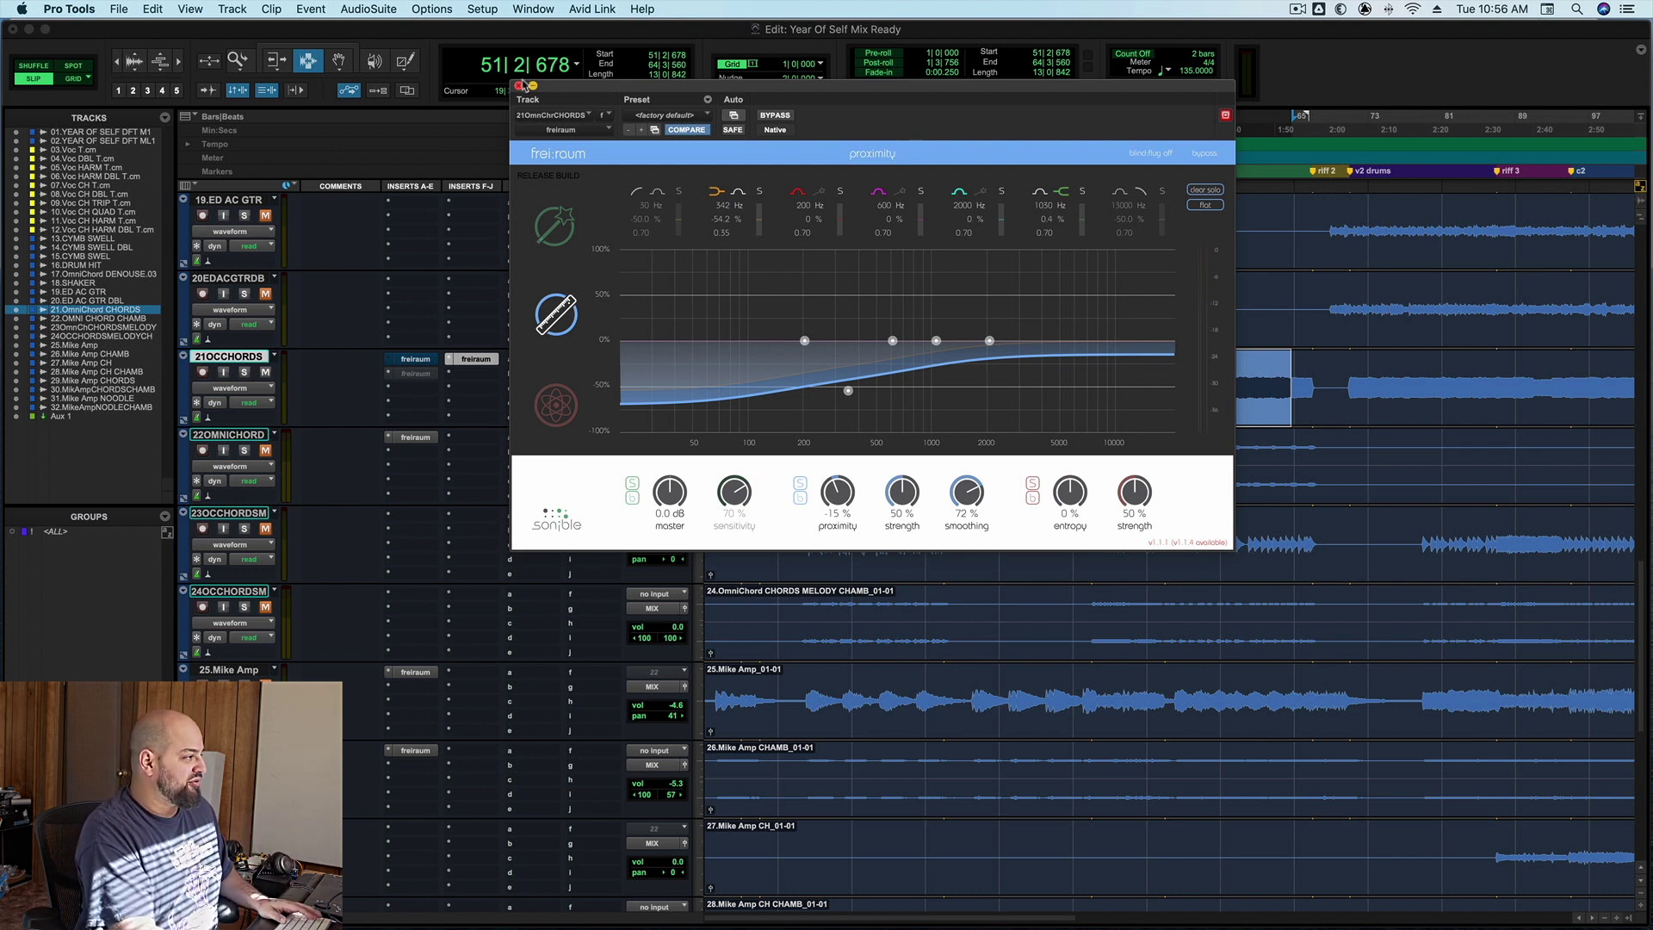
Open freiraum on the 07.Voc CH T.cm track and review its proximity and entropy curves.
click(520, 85)
scroll(827, 336, up, 13)
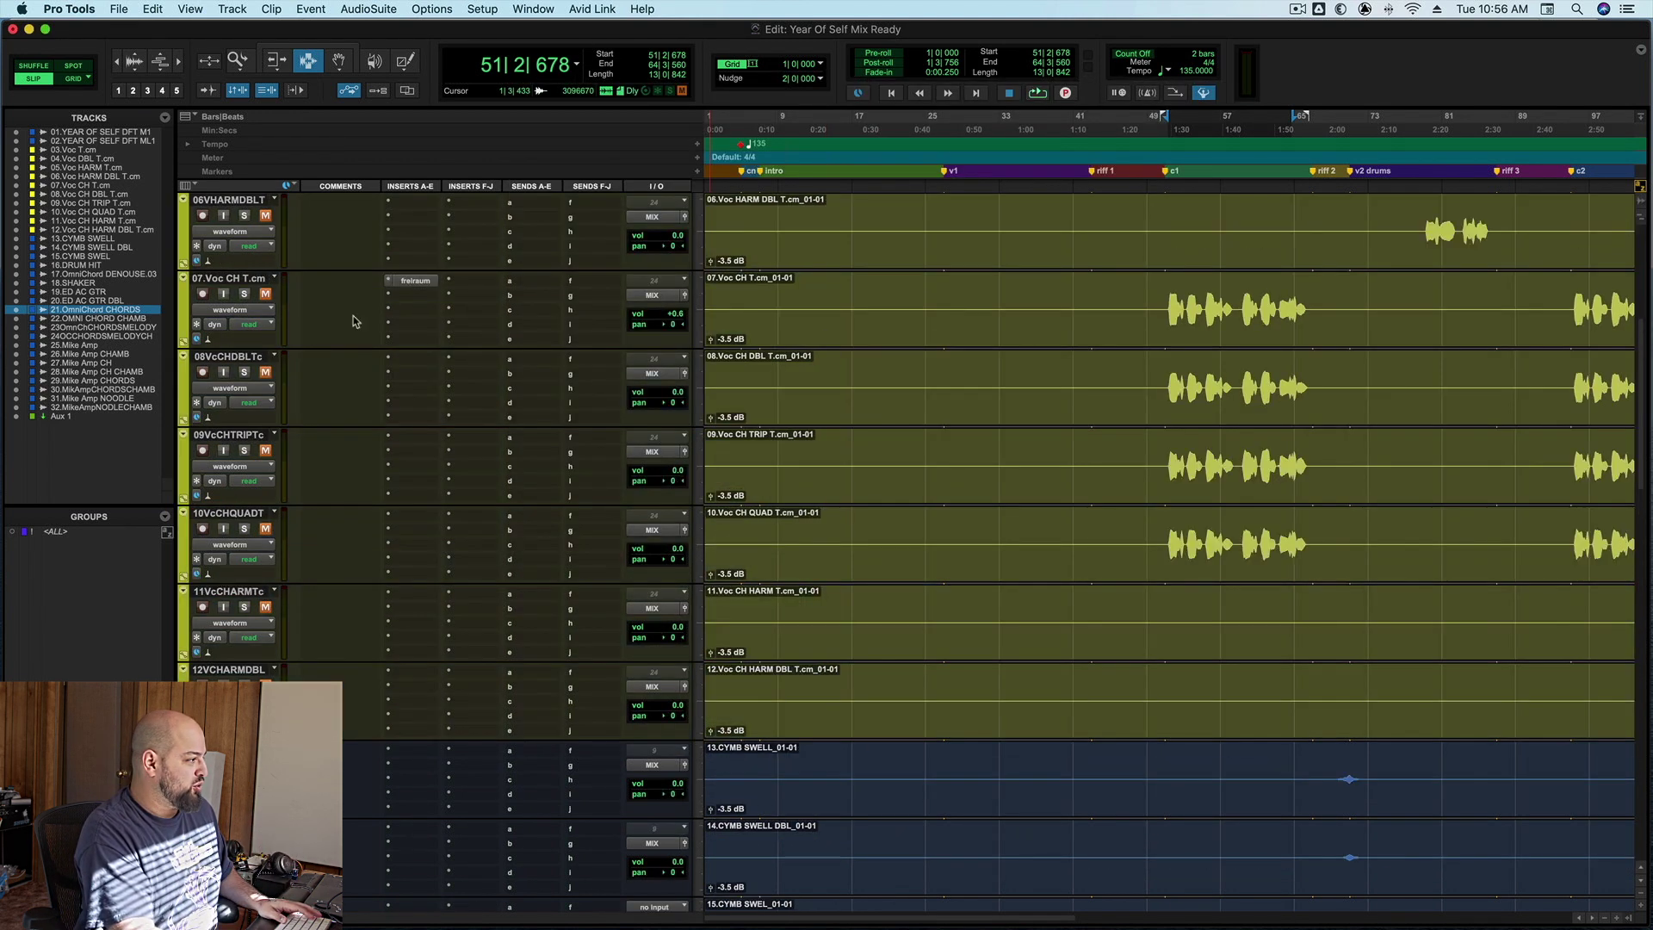
click(409, 281)
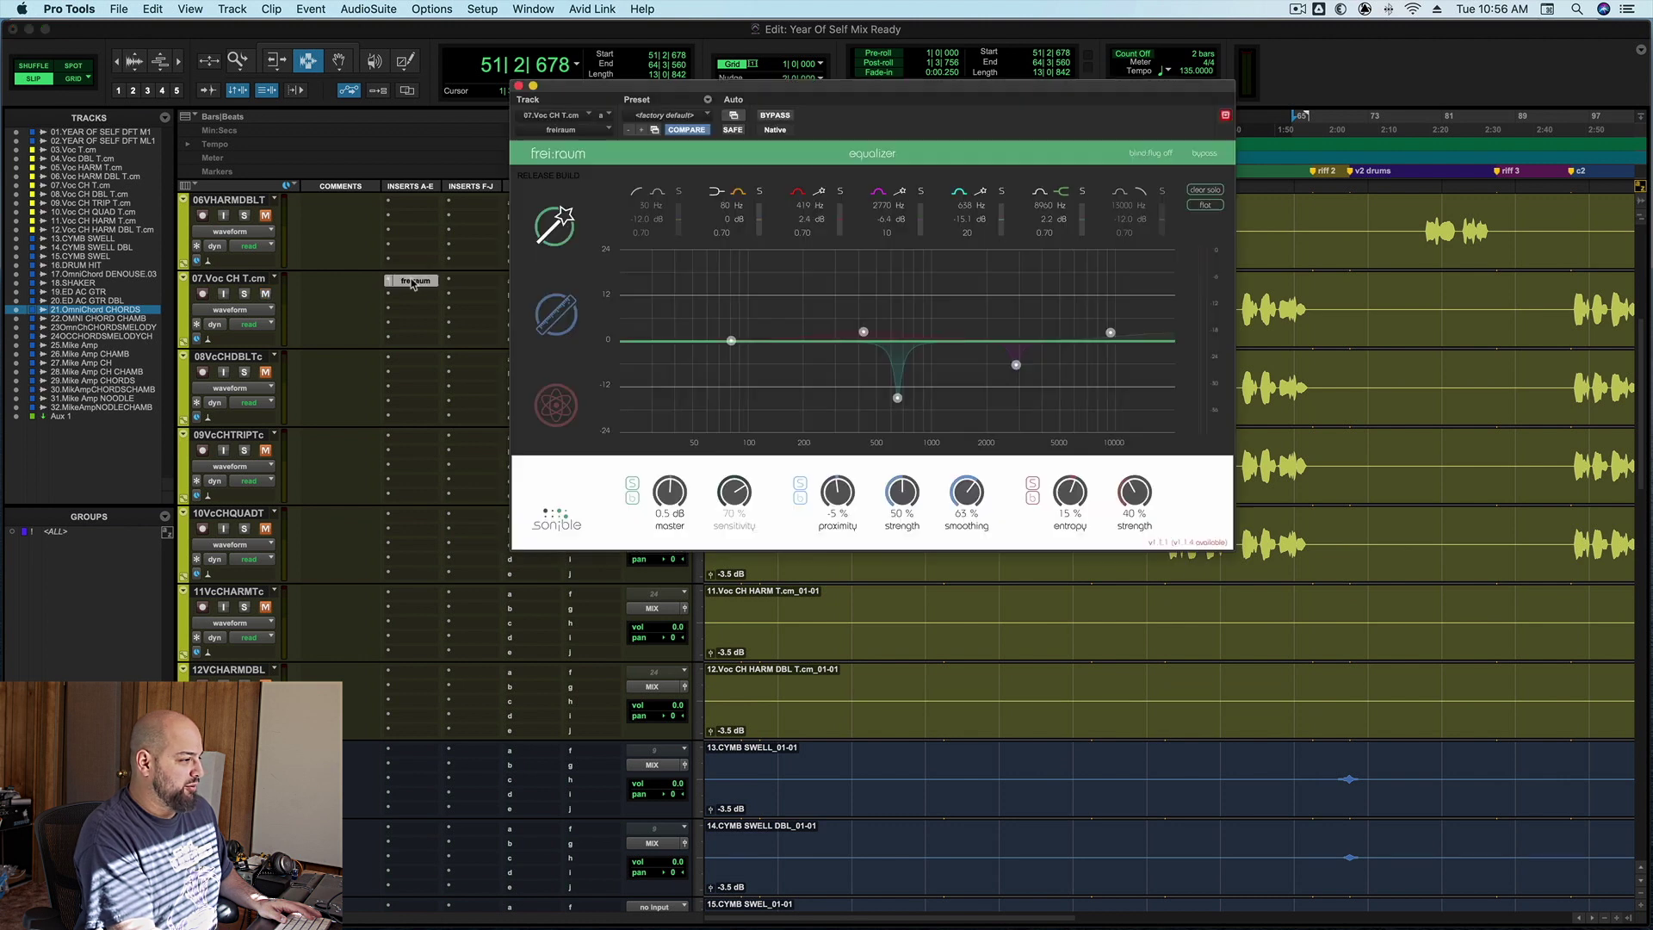
click(570, 323)
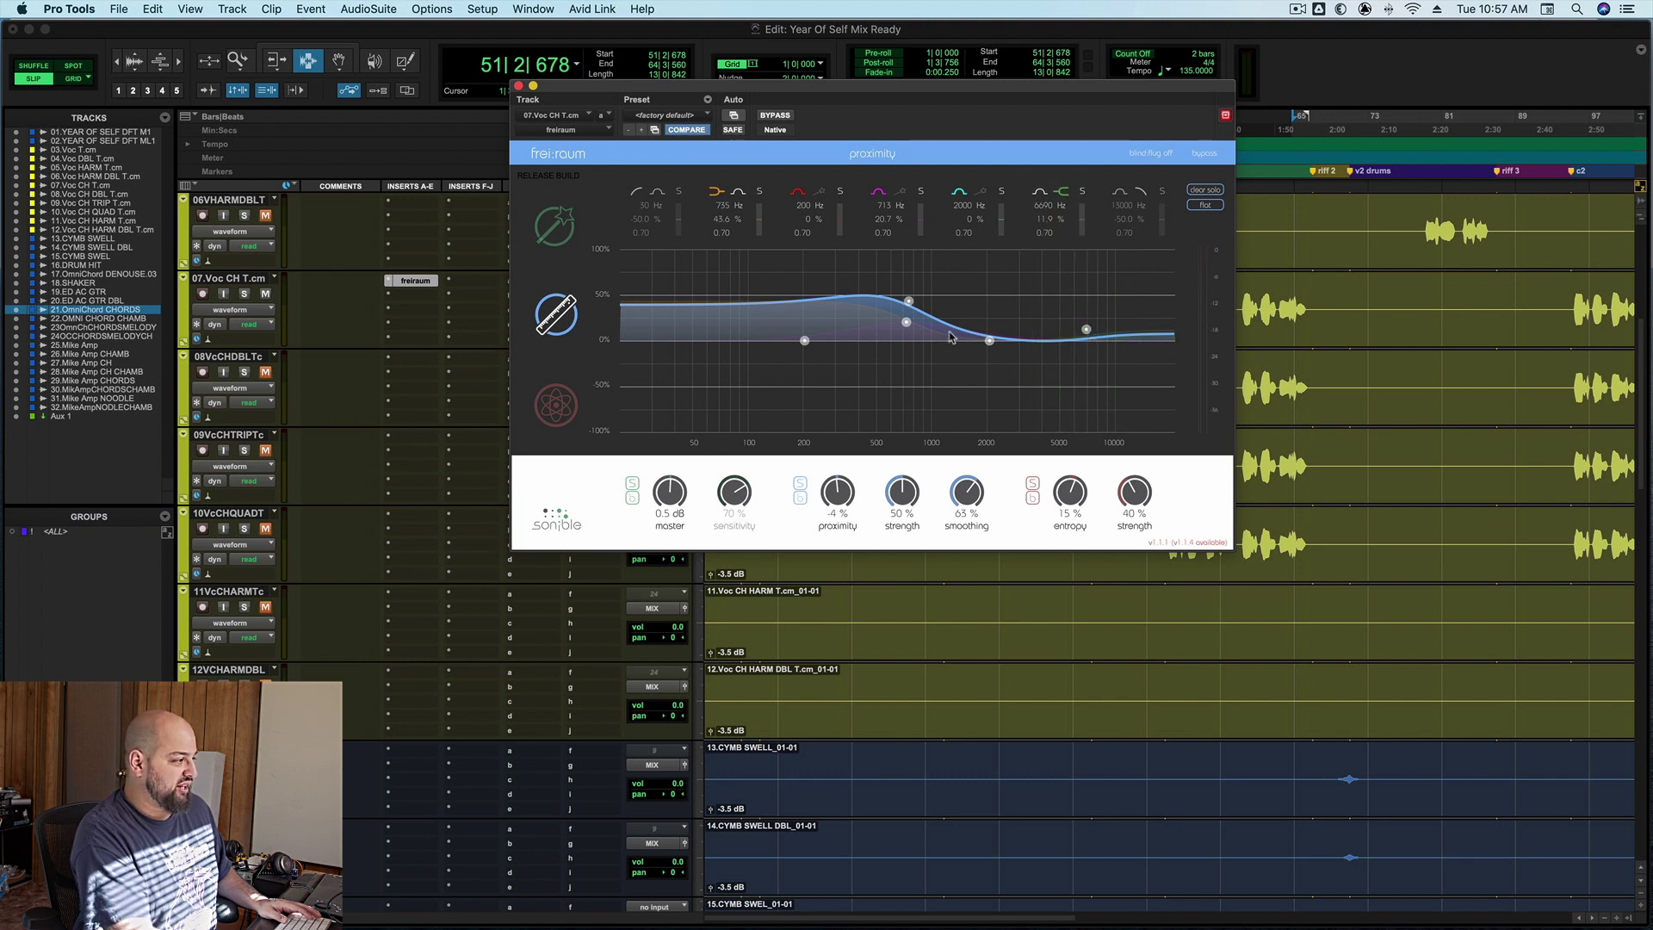
click(574, 408)
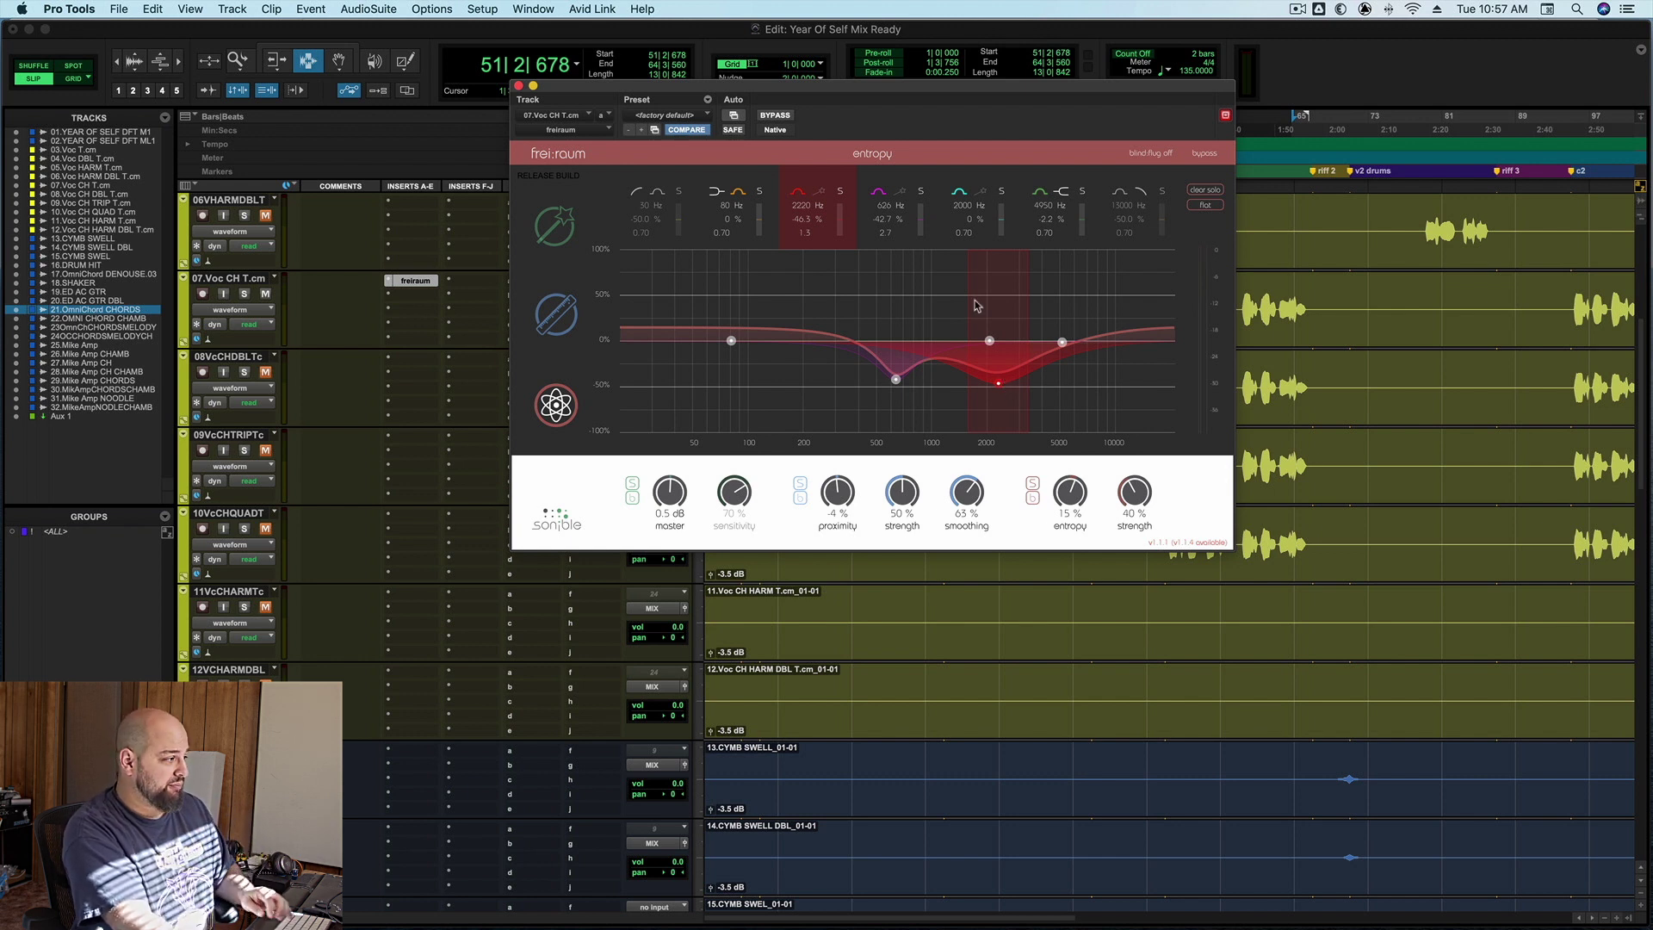
Audition the chorus vocal with freiraum bypassed and with it active to compare the processing.
click(775, 116)
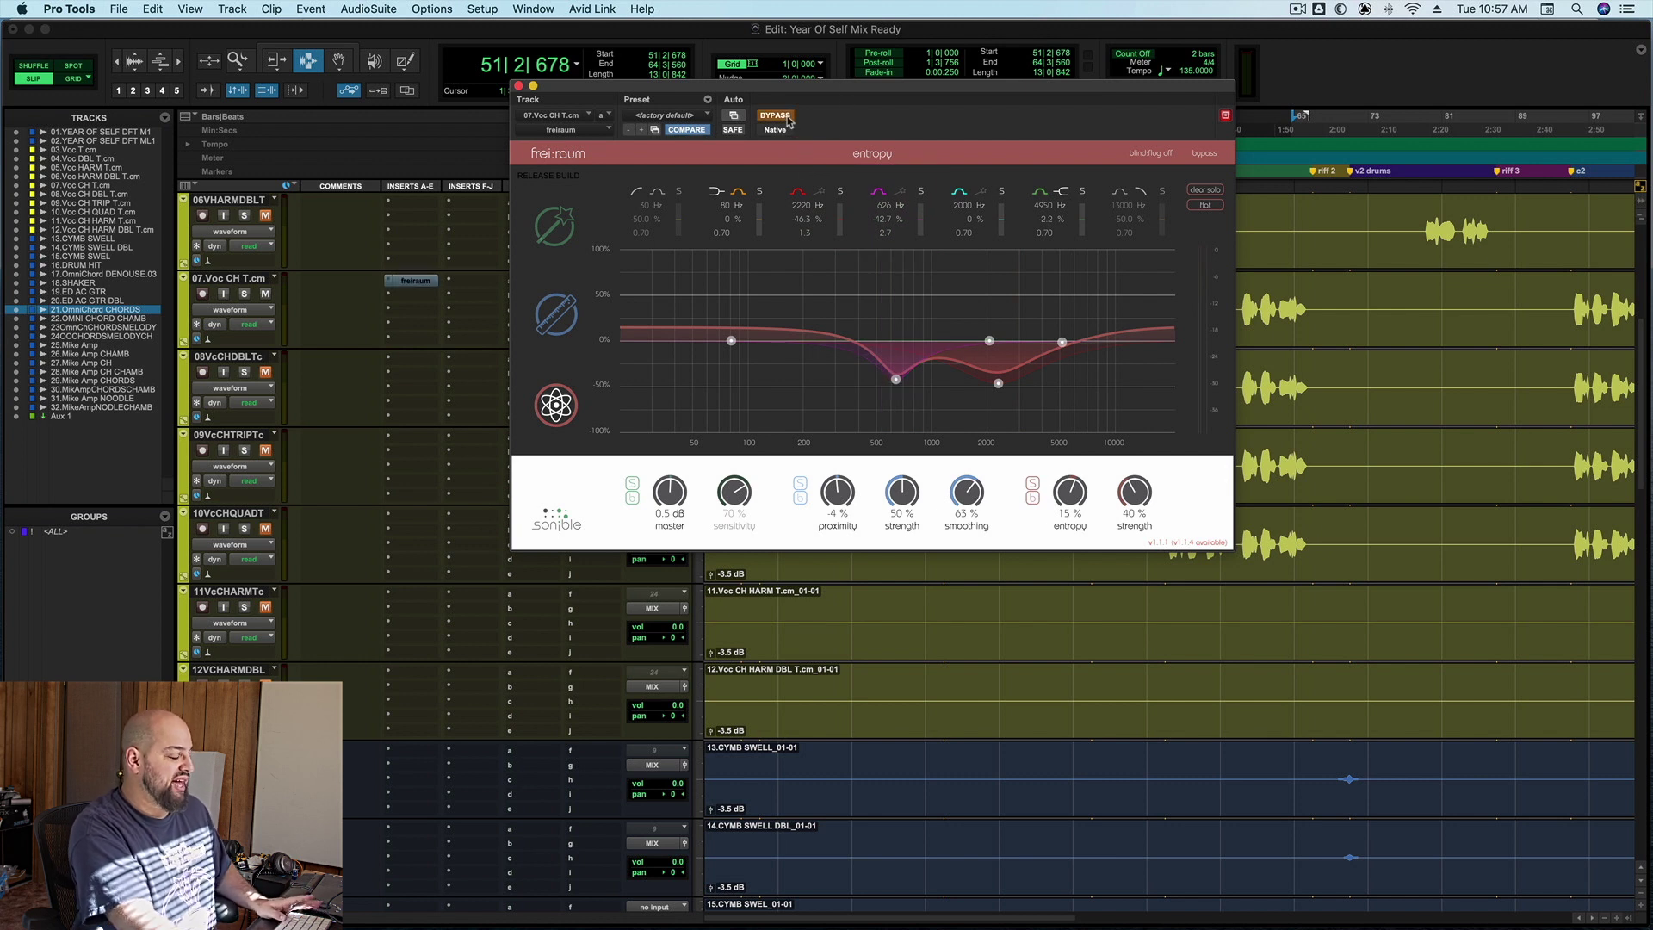
key(space)
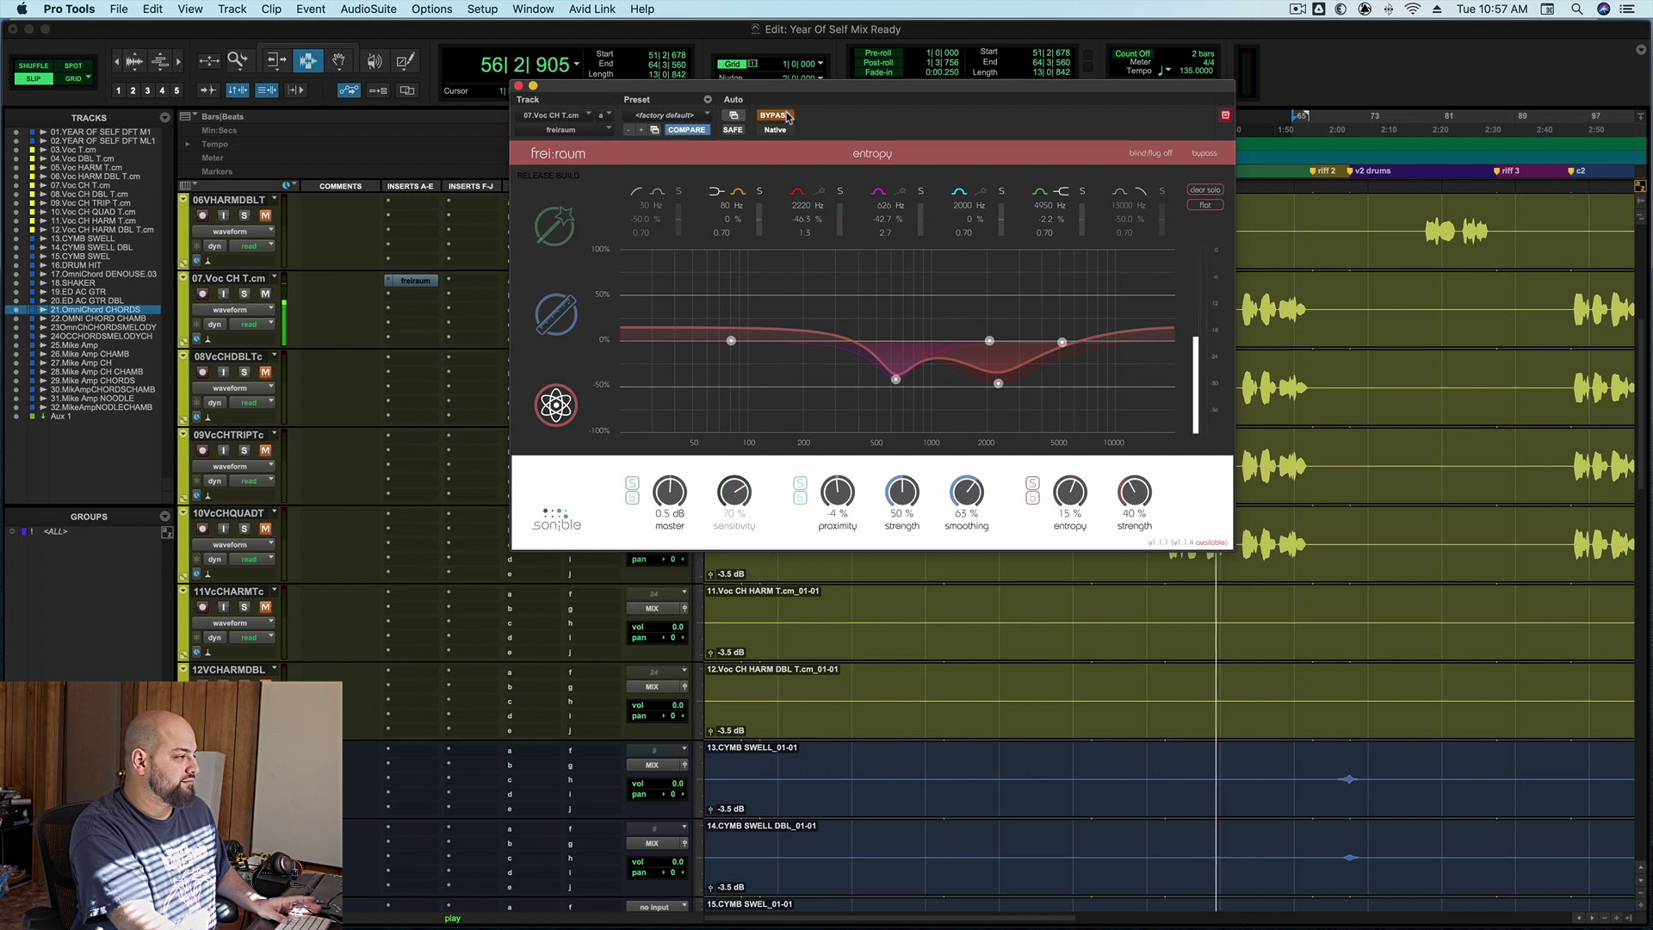
key(space)
click(787, 118)
key(space)
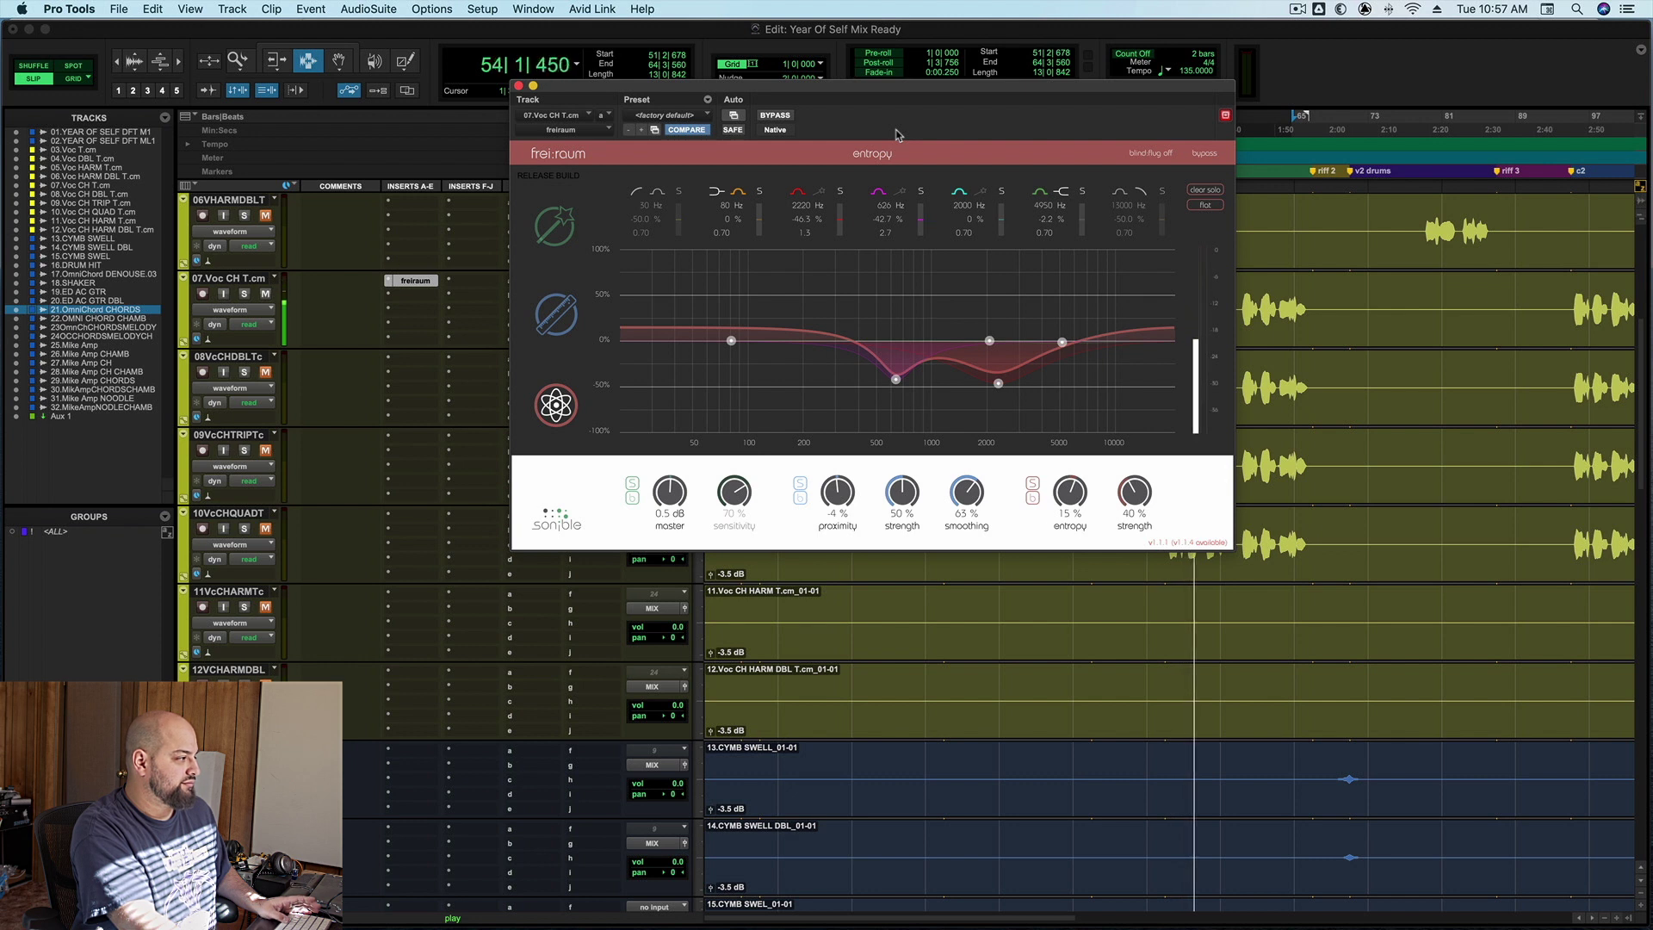
key(space)
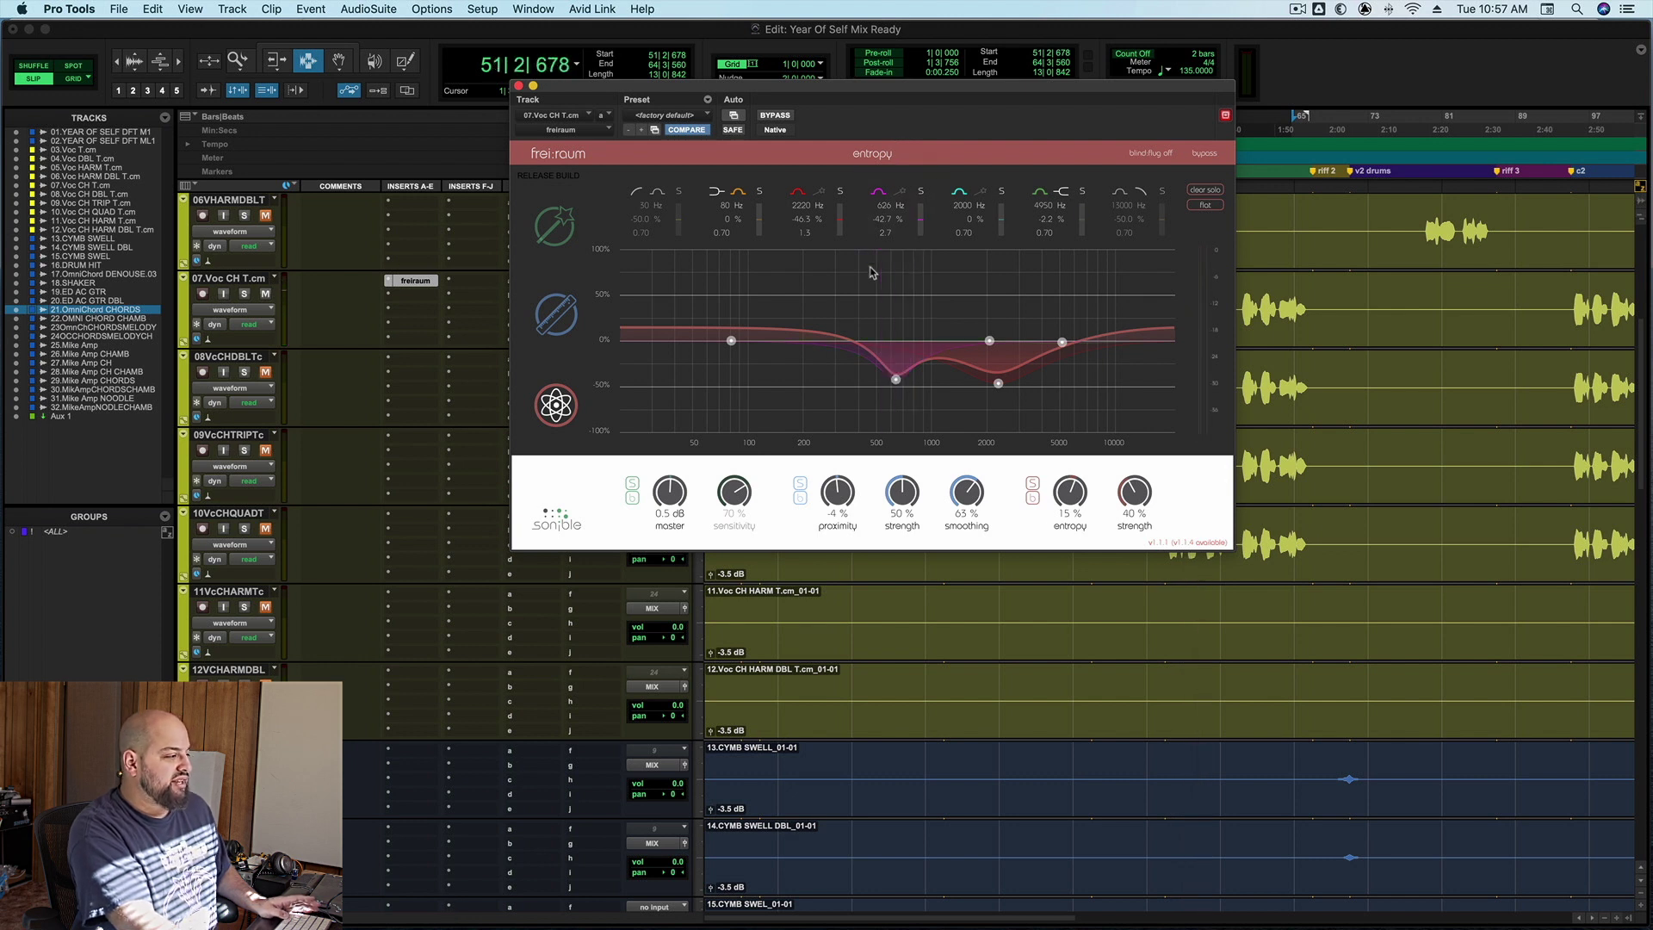
Reset the chorus vocal's freiraum master level to 0.0 dB, repeat the bypass comparison, and close the plug-in.
alt+click(674, 498)
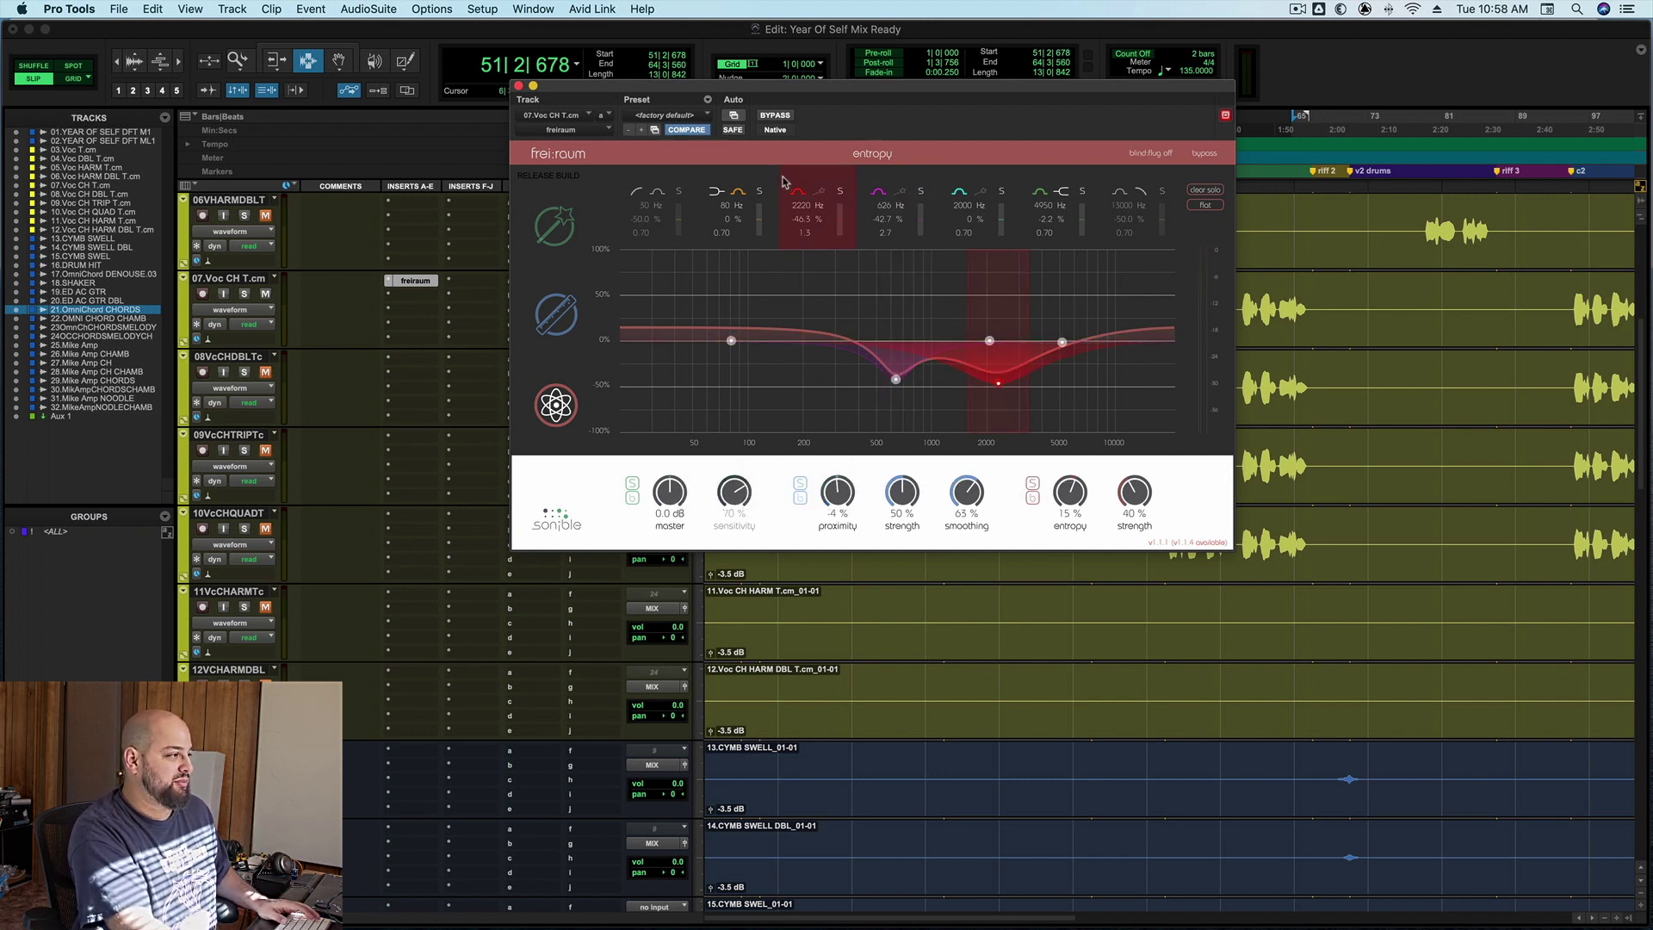
click(768, 118)
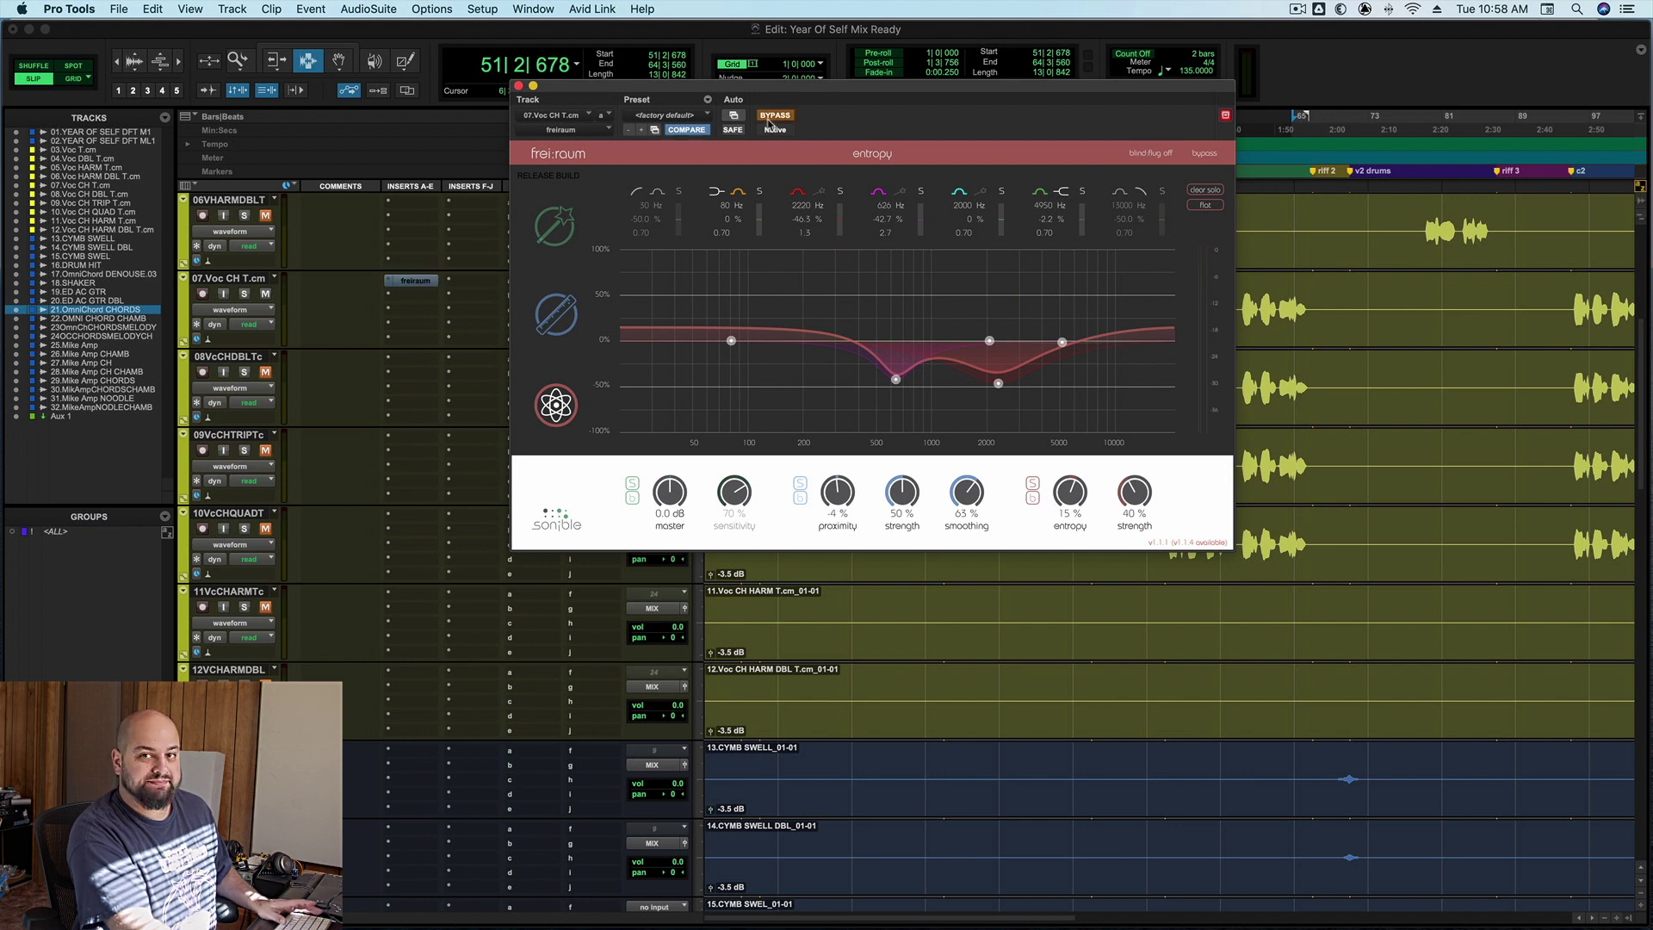
key(space)
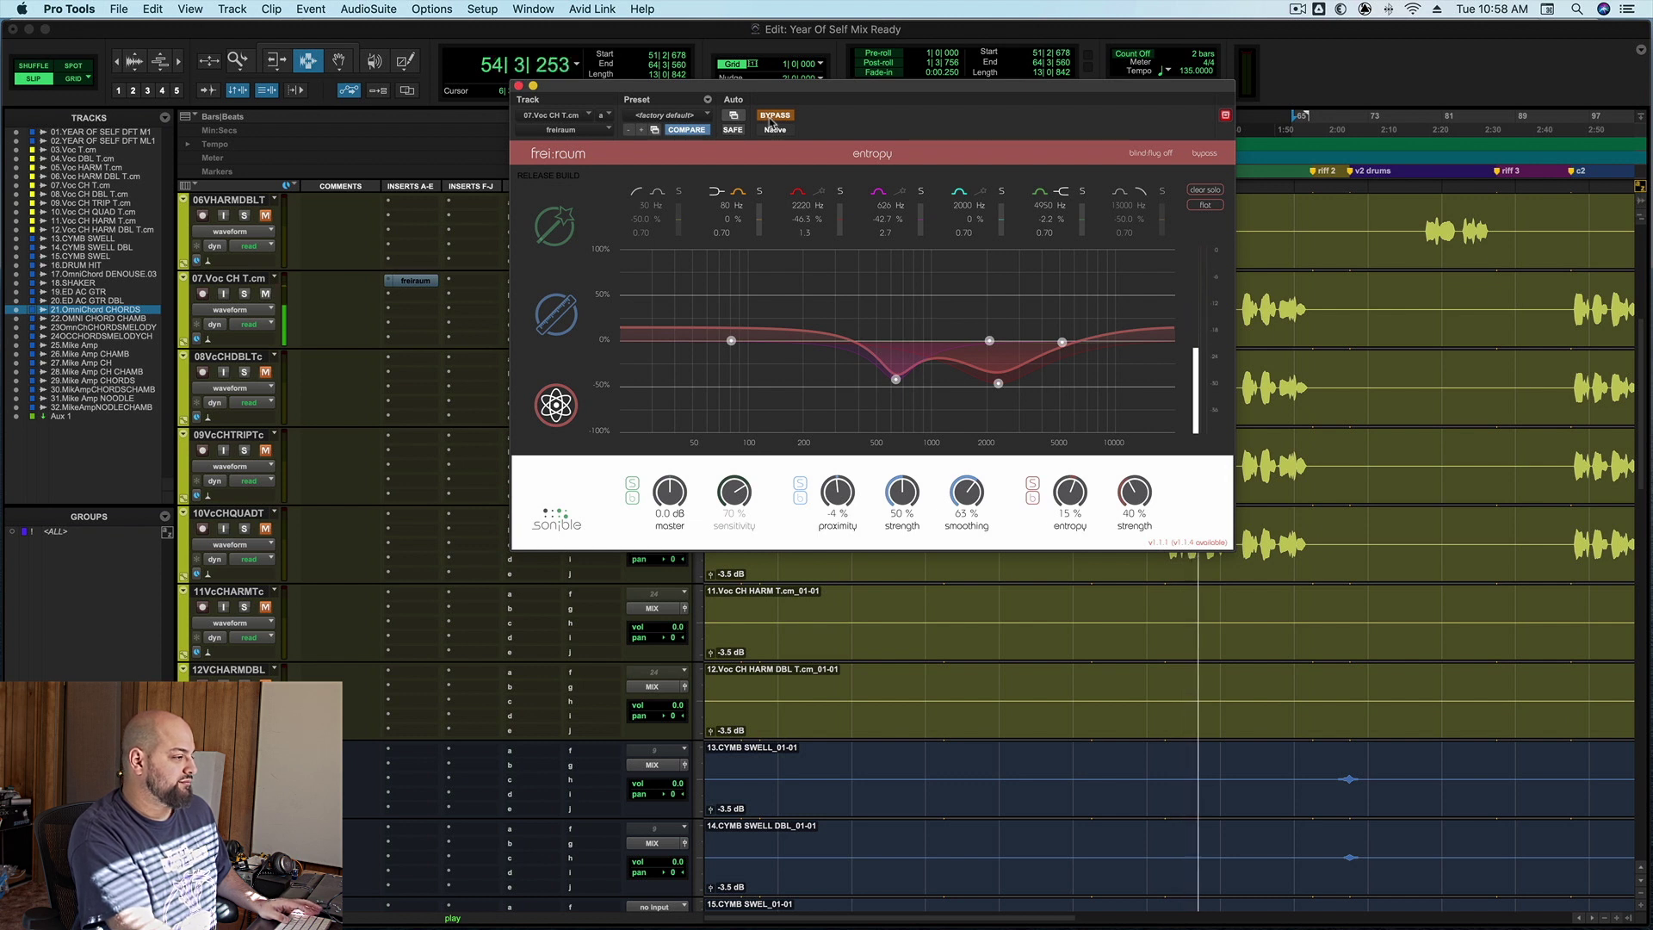
key(space)
key(space)
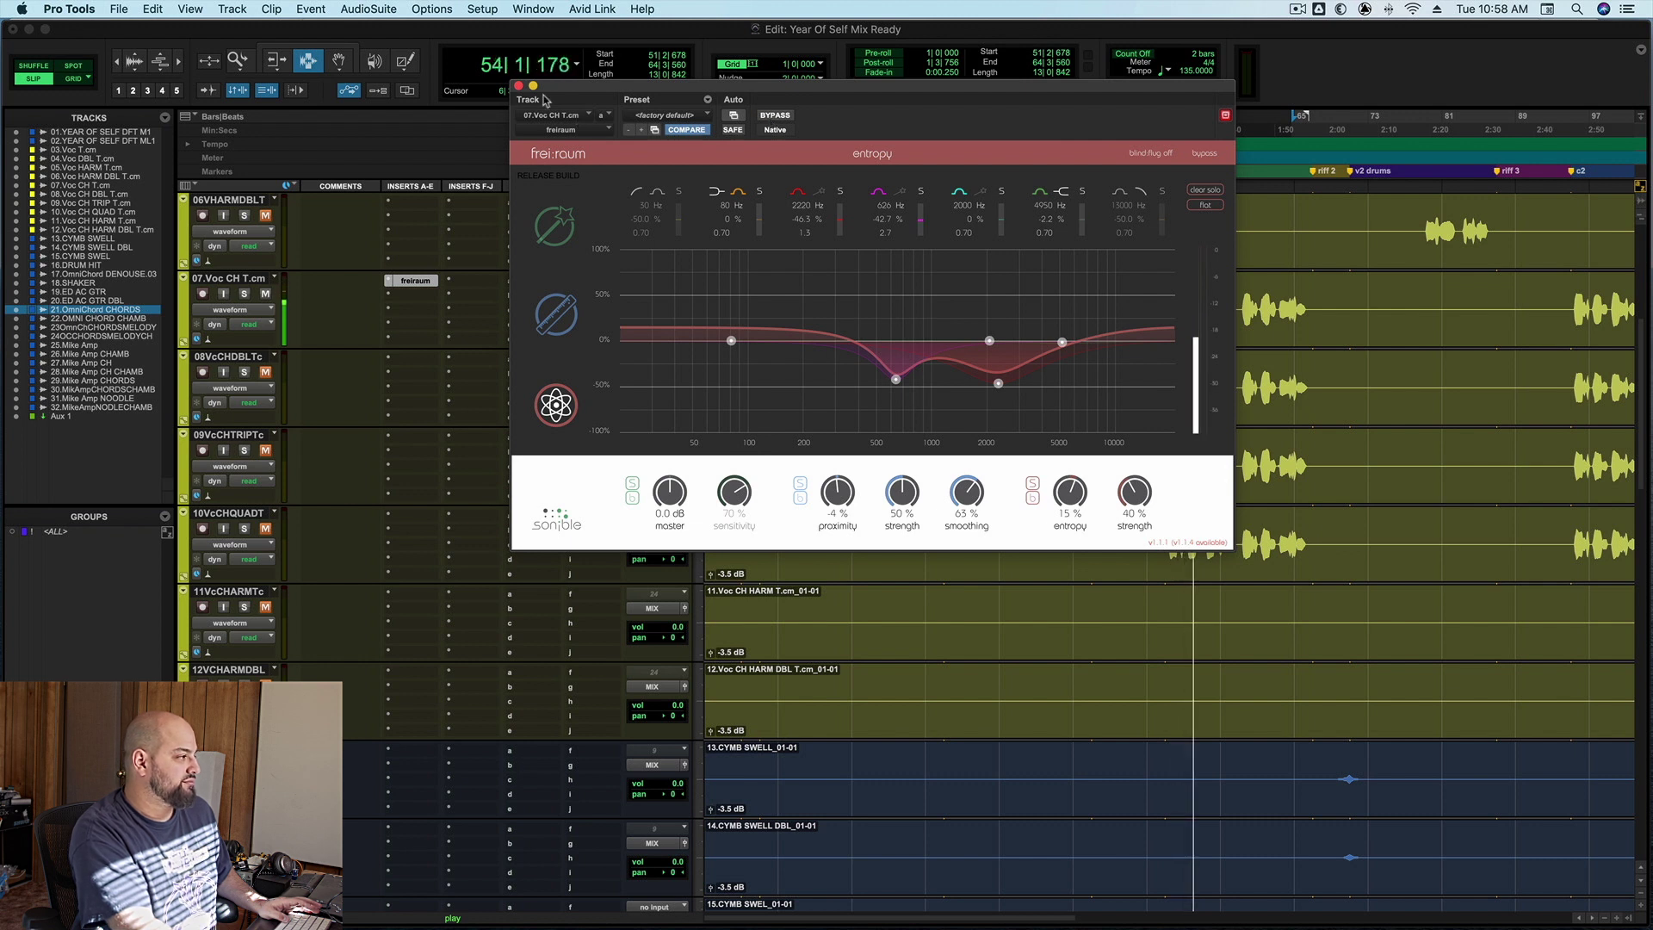
click(519, 85)
key(space)
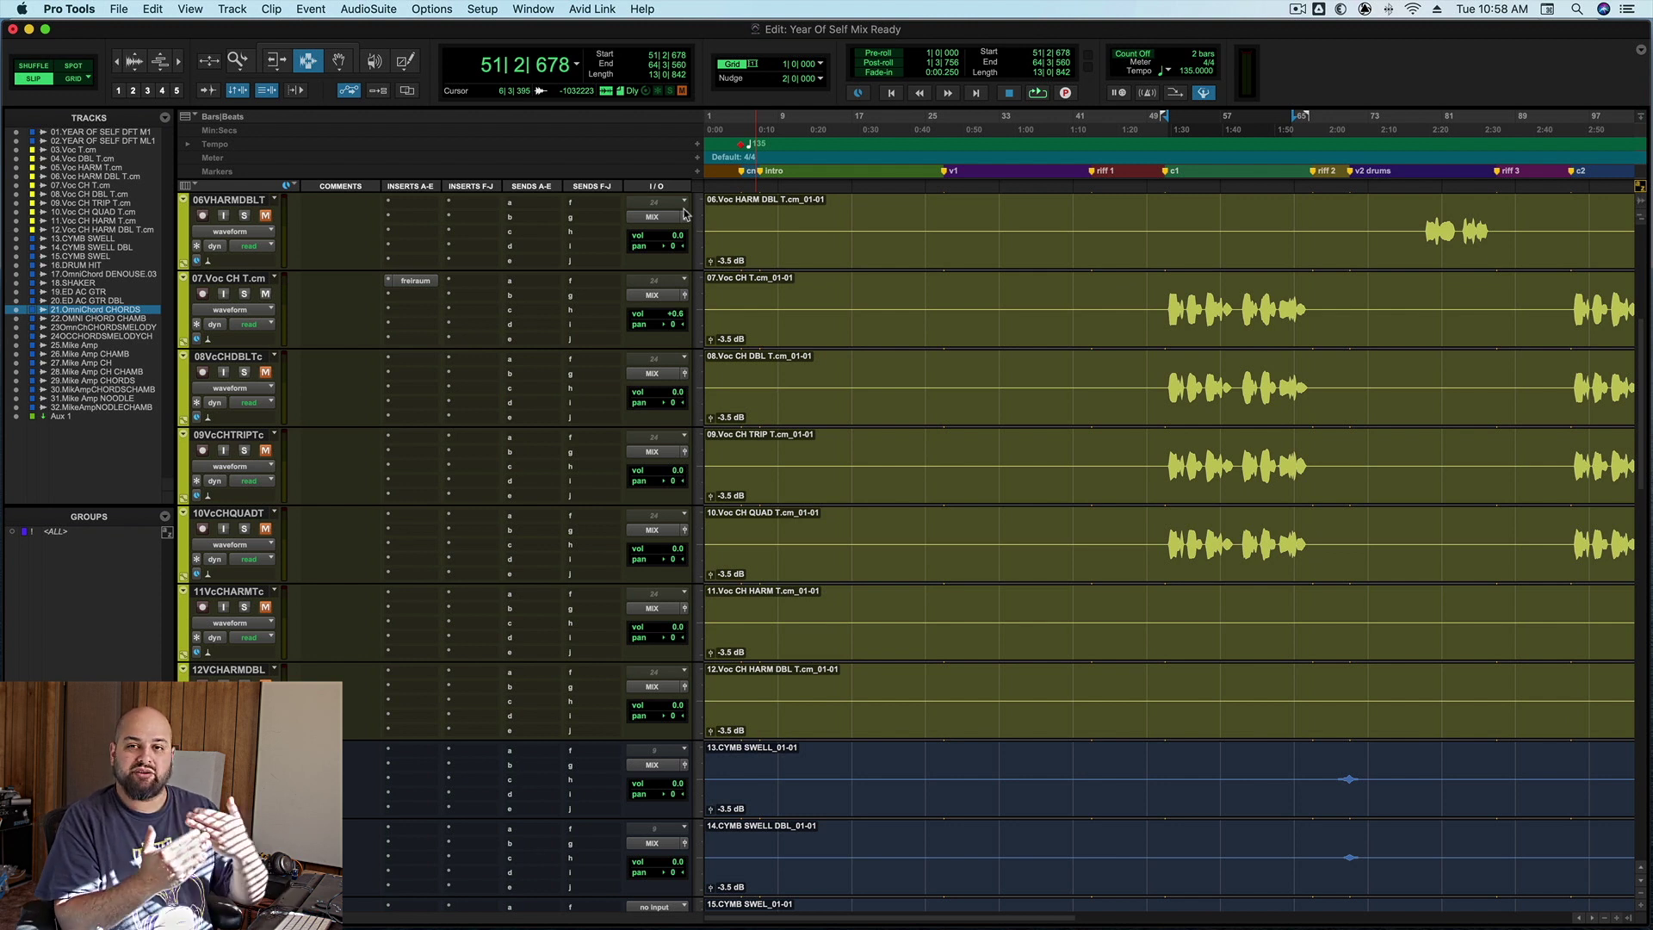
Reopen the second freiraum insert on 21.OmniChord CHORDS and audition a 2.9 dB equalizer high shelf at about 1450 Hz.
scroll(890, 487, down, 6)
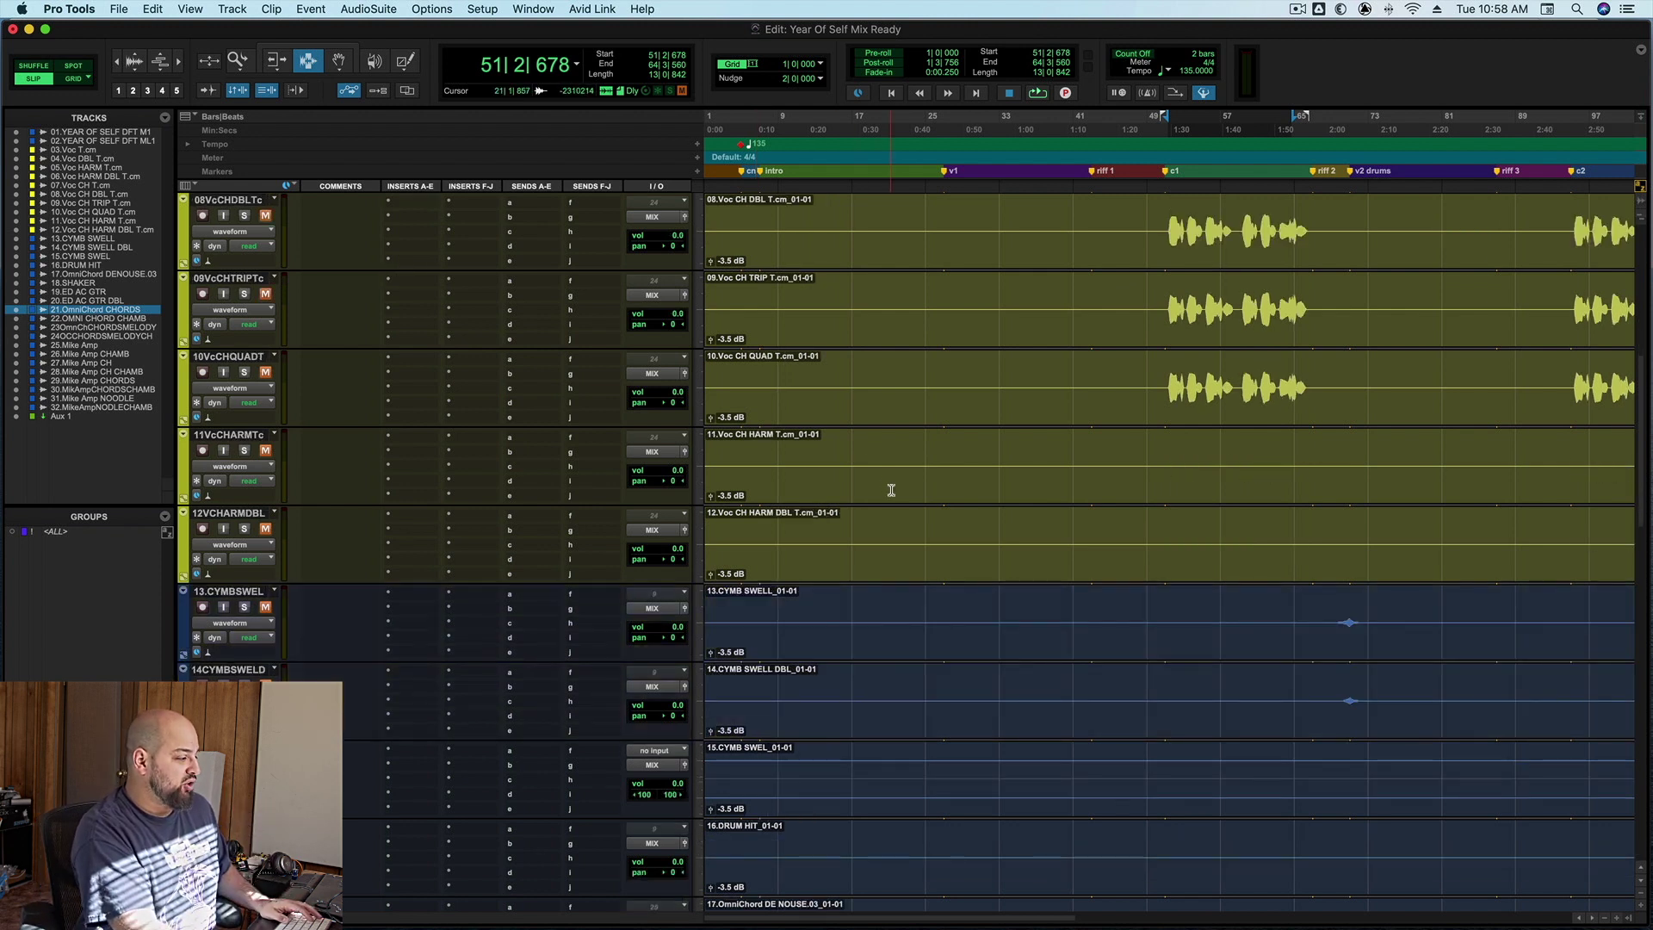
scroll(891, 490, down, 4)
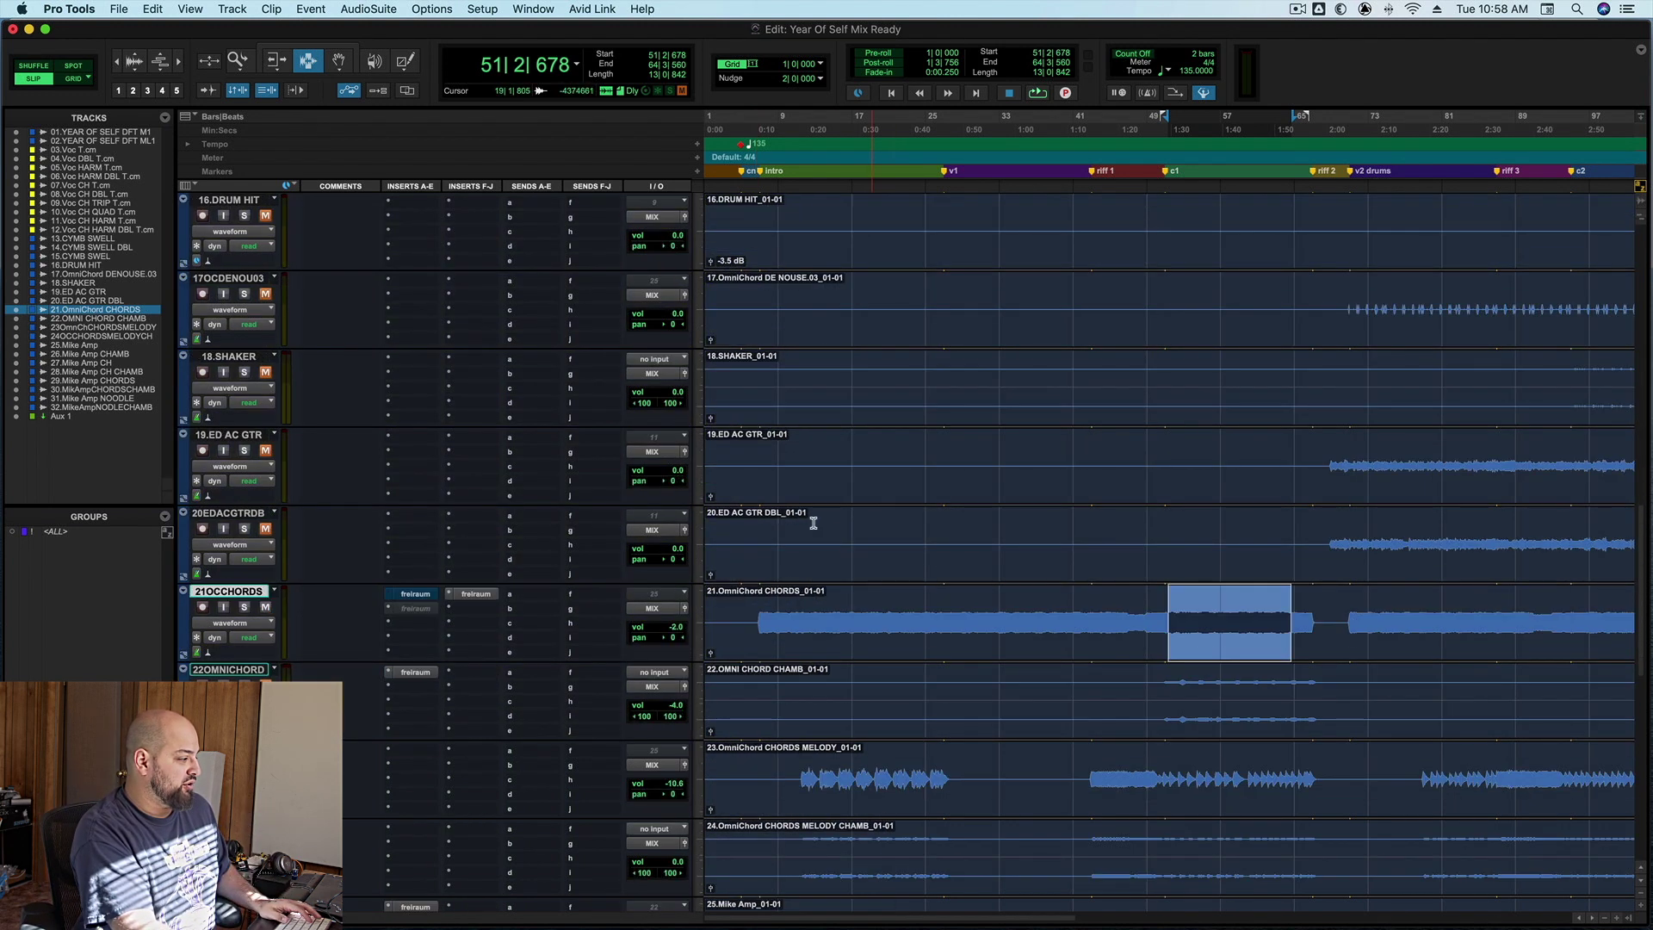
click(472, 594)
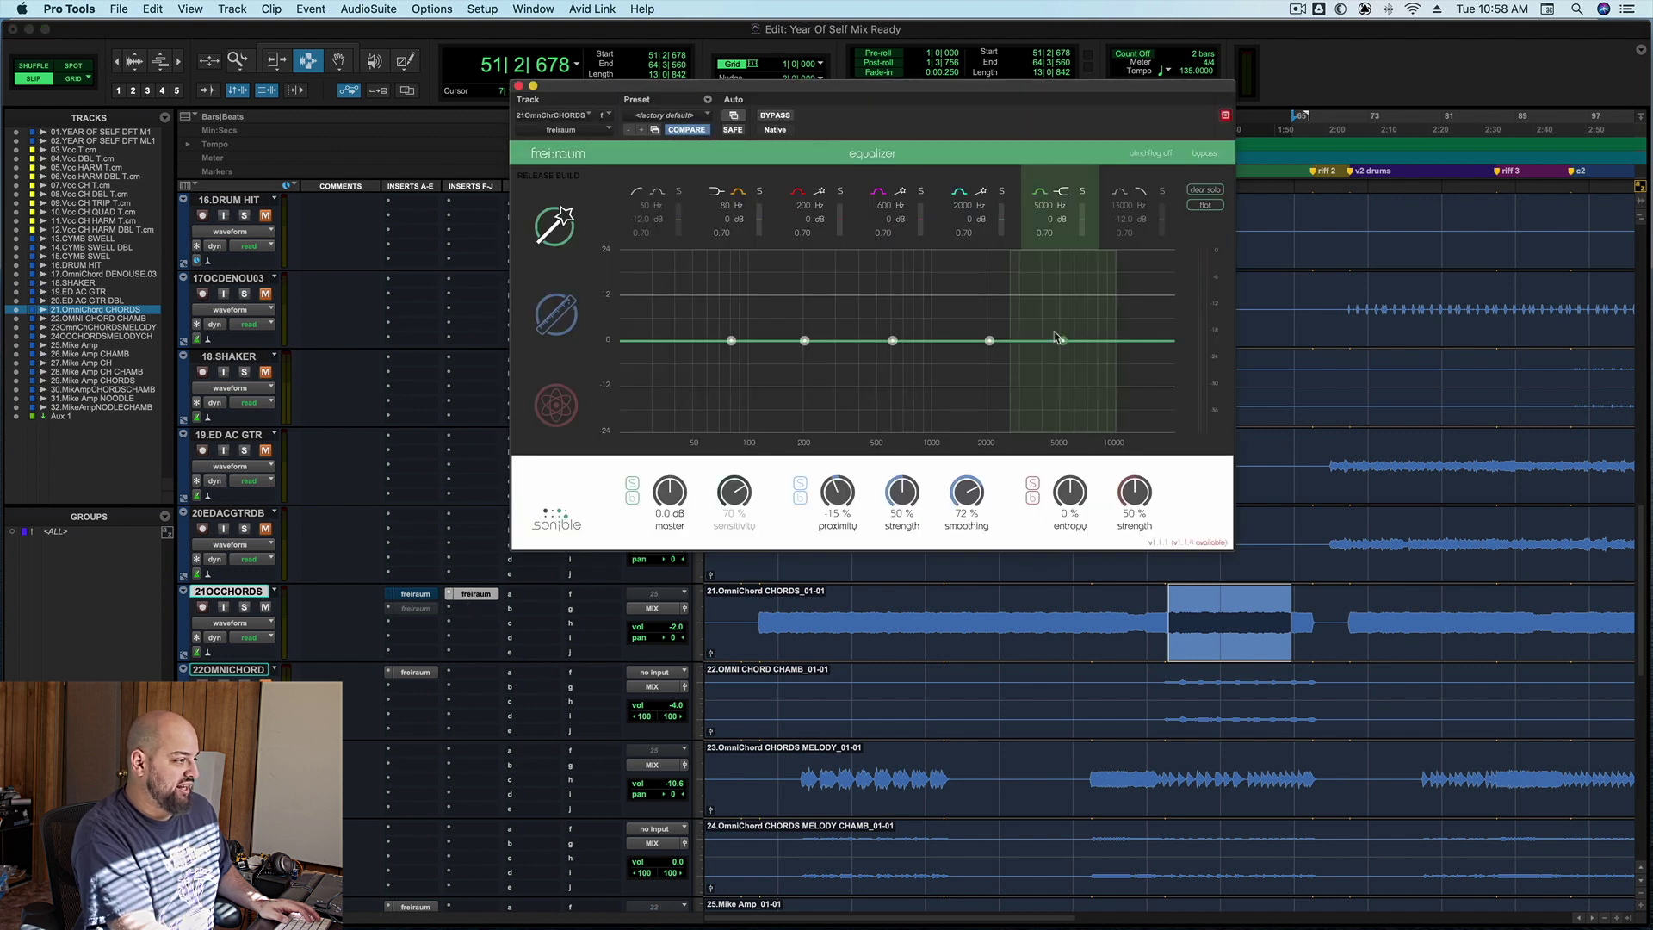
drag(1063, 341, 964, 331)
key(space)
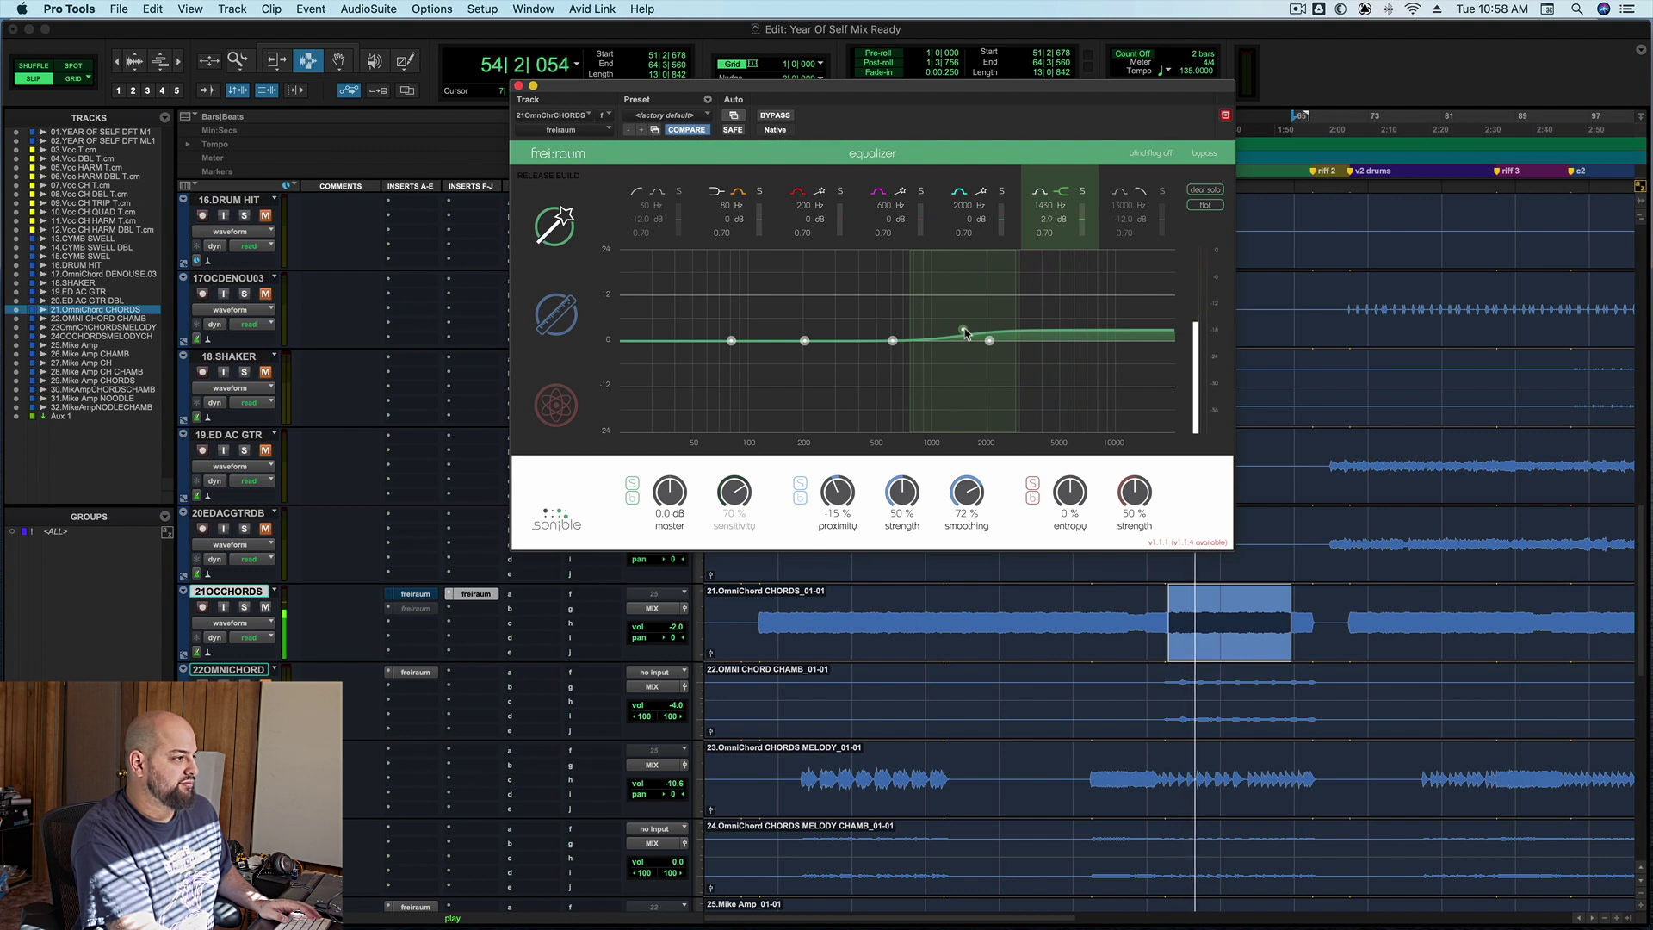
key(space)
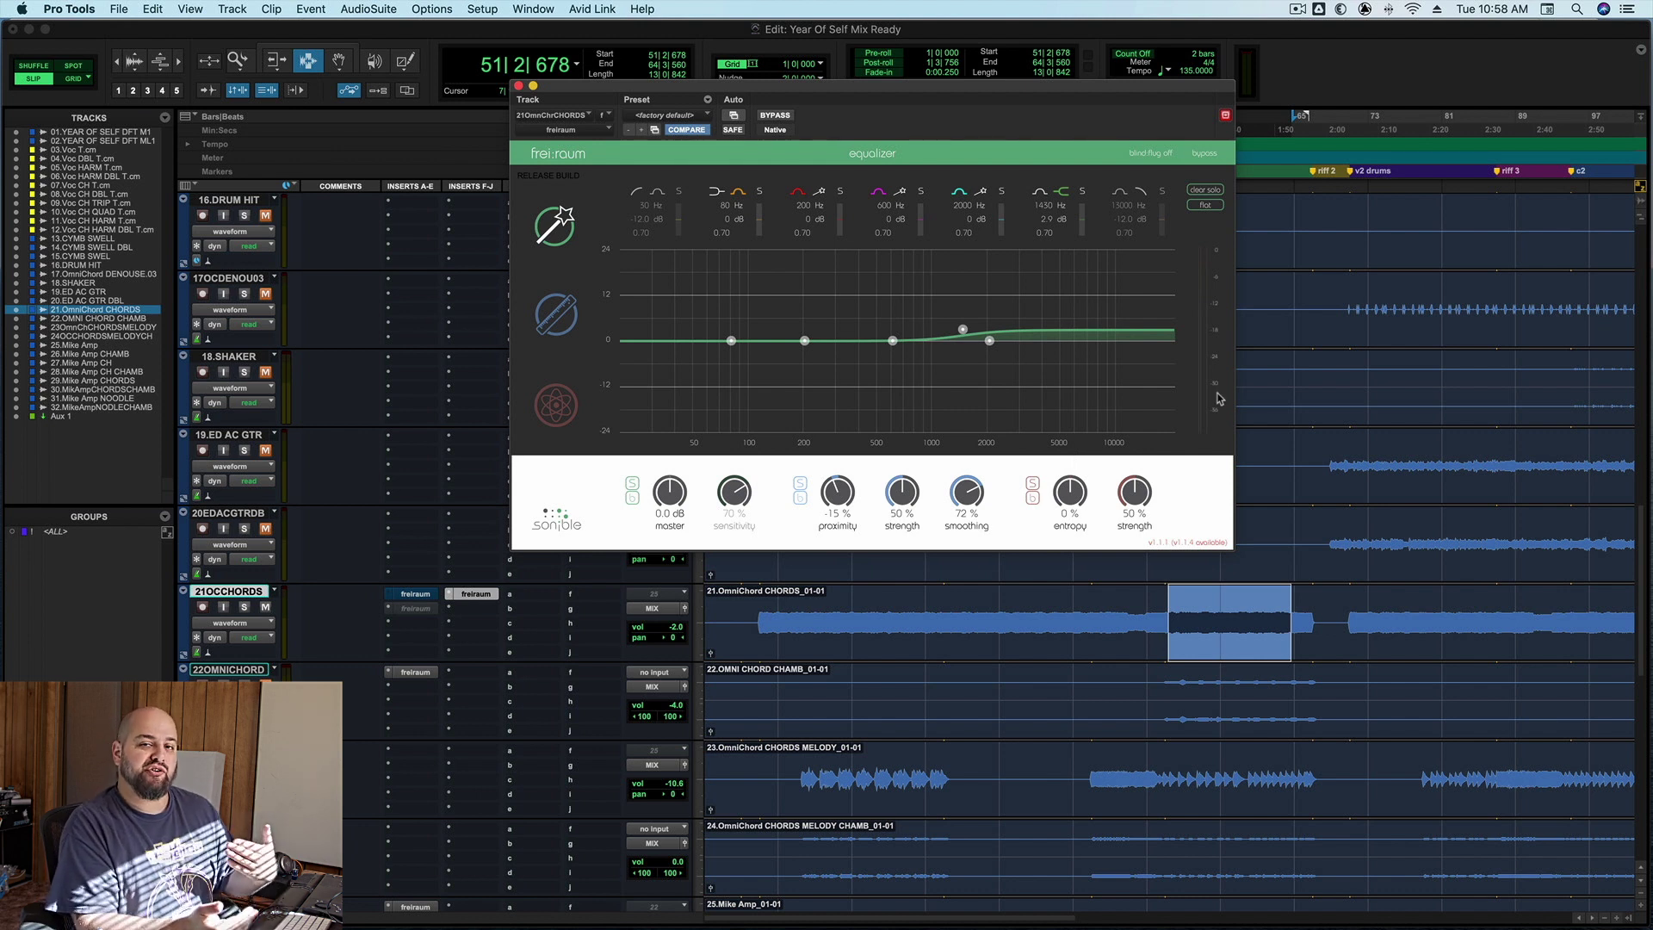
Play the OmniChord chords with freiraum bypassed, and re-enable it during playback to compare the equalizer boost.
click(772, 116)
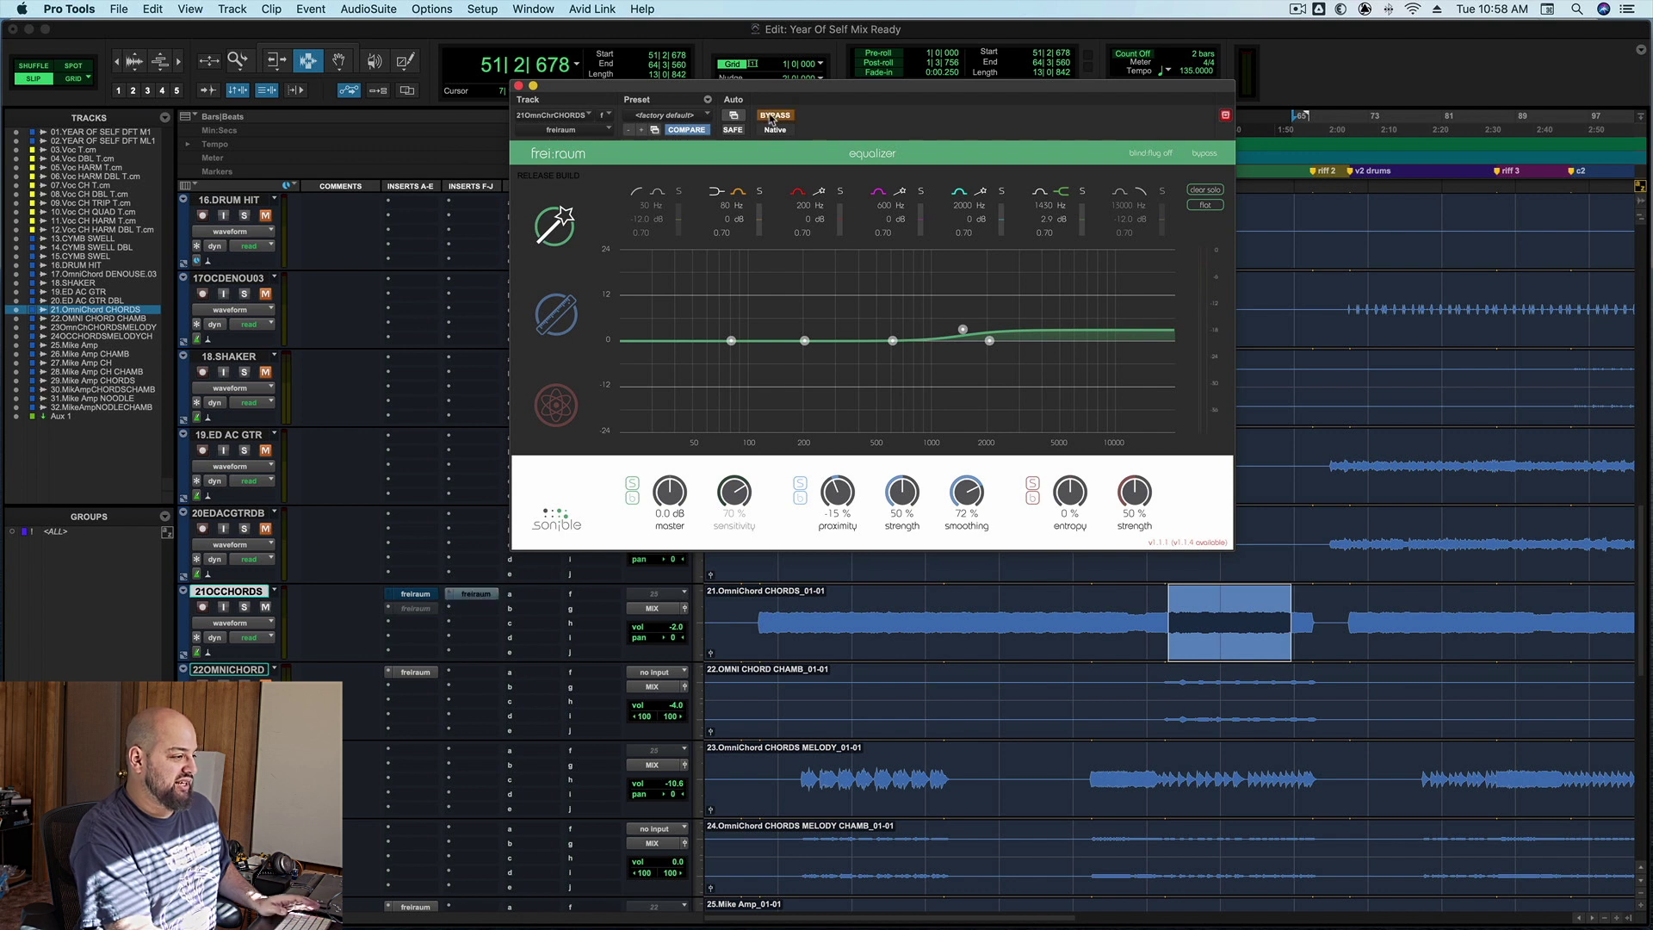
key(space)
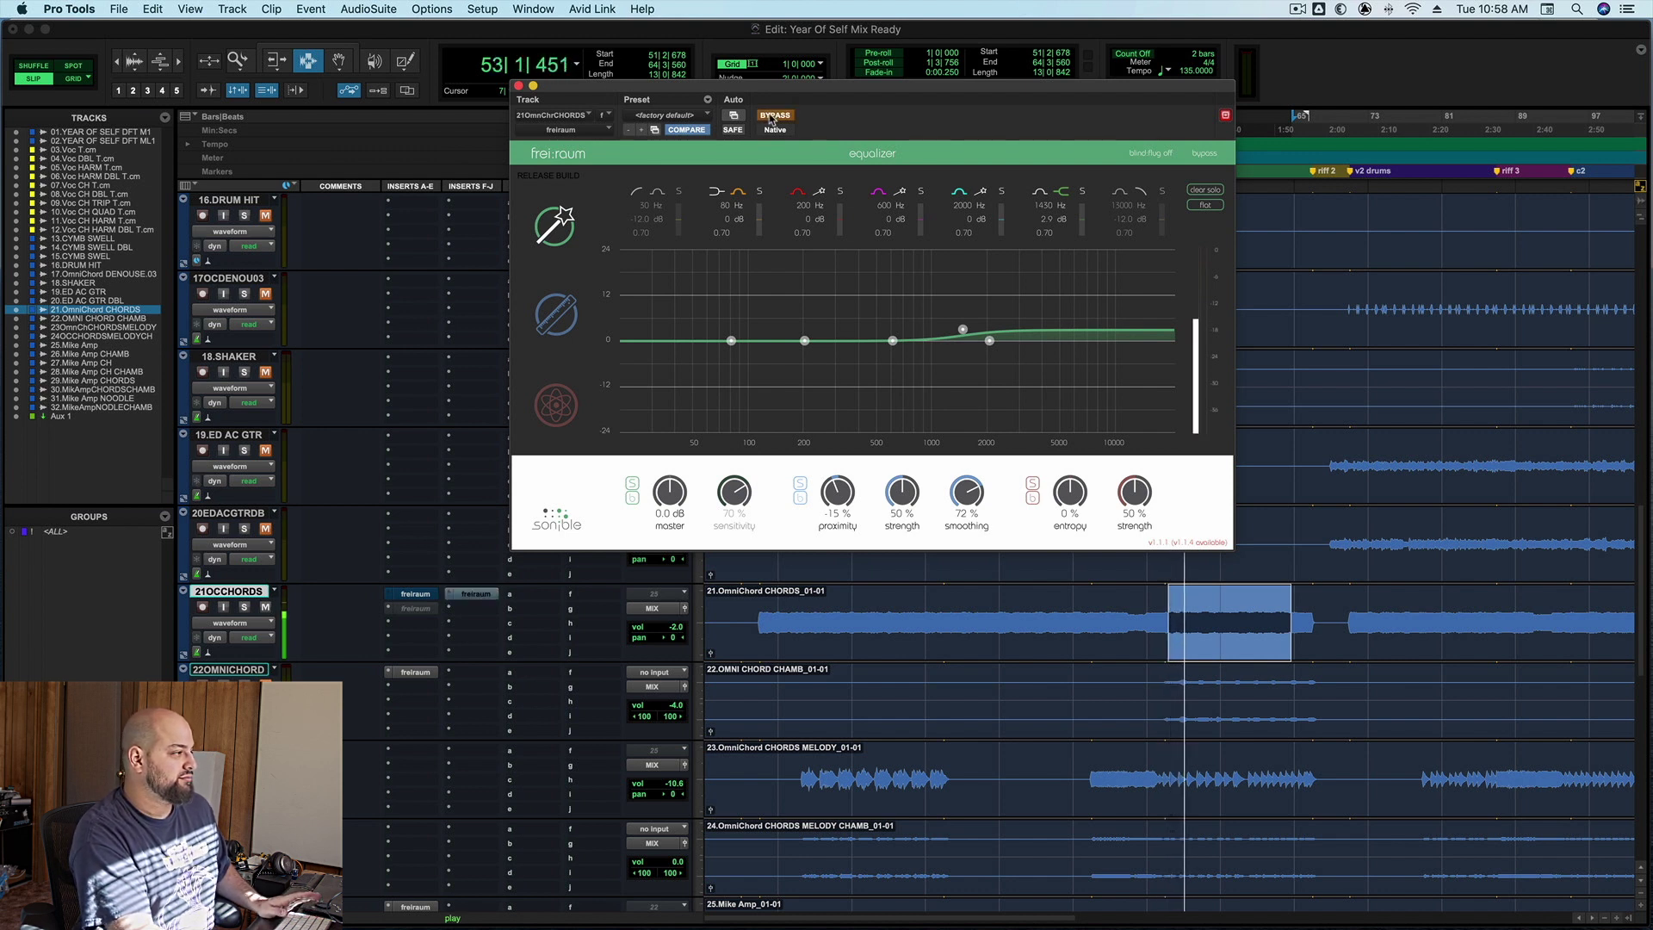
click(772, 117)
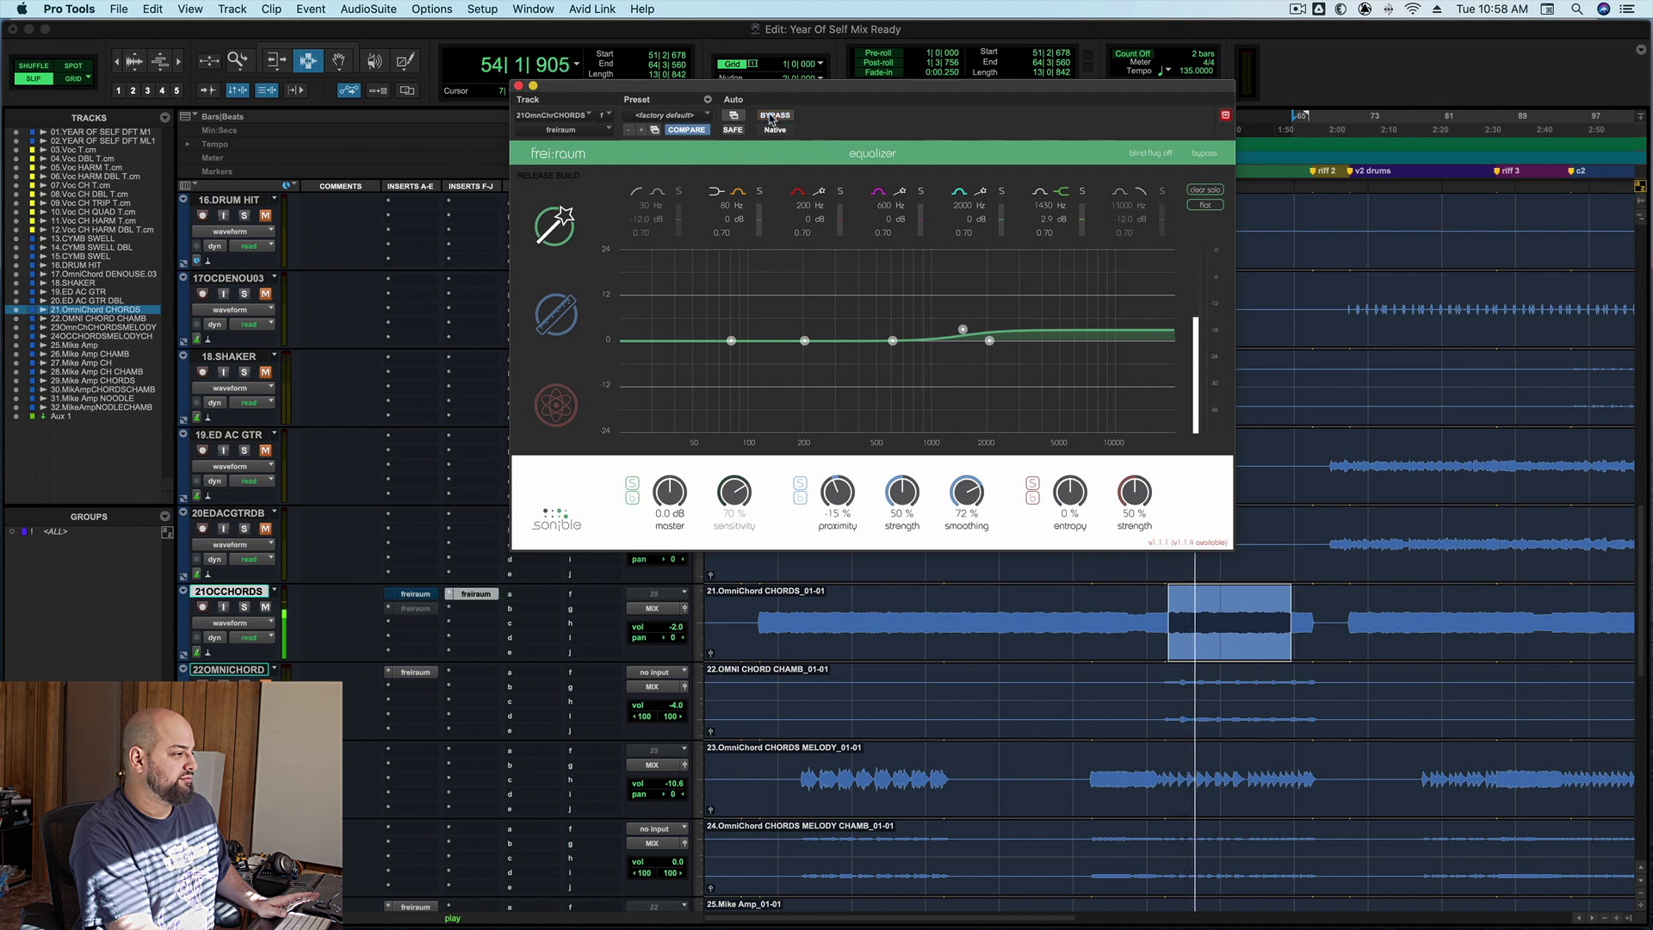